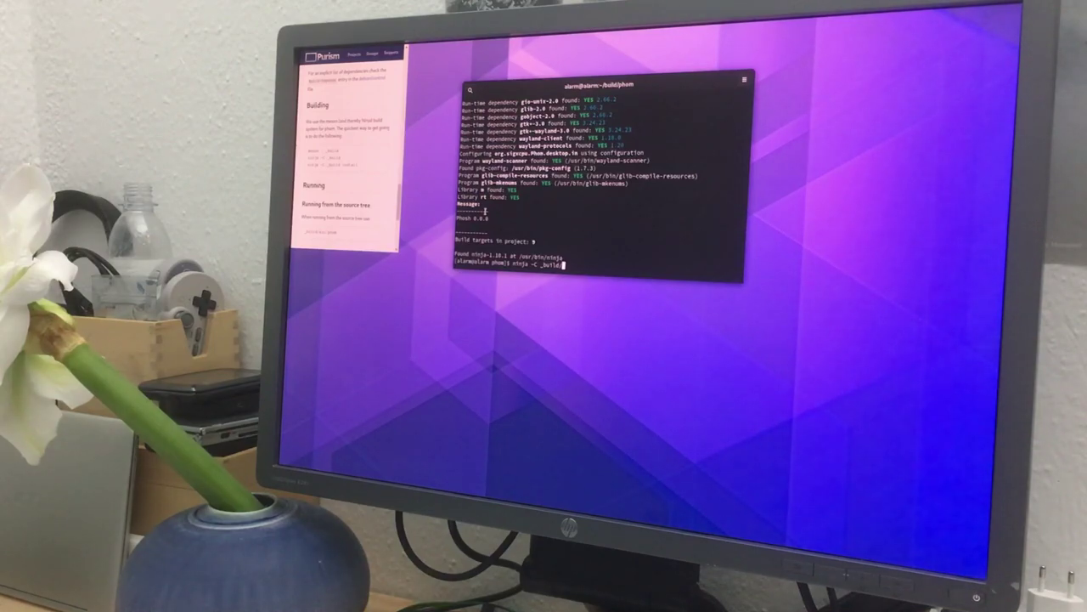
Compile Phosh with ninja -C _build/ until the src/phosh target is linked.
{"action": "key", "text": "Return"}
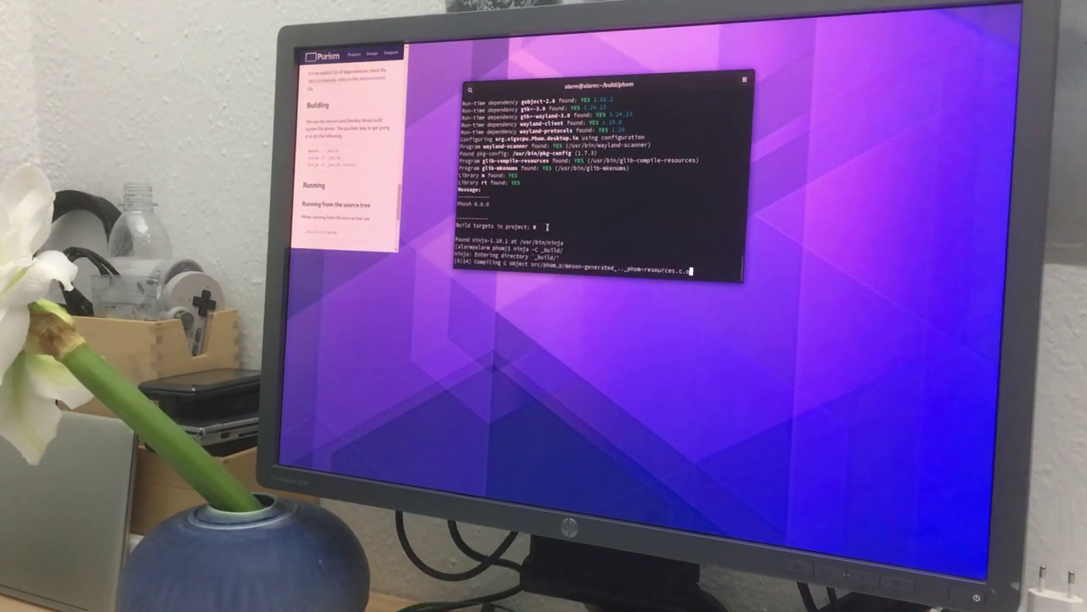
{"action": "scroll", "coordinate": [382, 184], "scroll_direction": "up", "scroll_amount": 3}
{"action": "scroll", "coordinate": [379, 180], "scroll_direction": "up", "scroll_amount": 3}
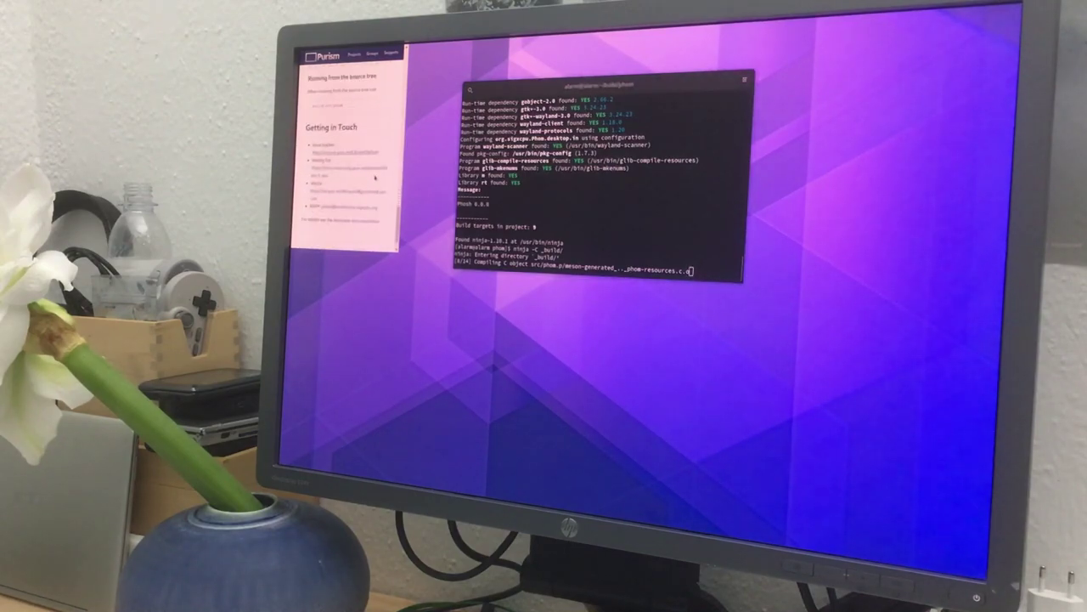
{"action": "scroll", "coordinate": [376, 178], "scroll_direction": "up", "scroll_amount": 3}
{"action": "scroll", "coordinate": [375, 177], "scroll_direction": "up", "scroll_amount": 3}
{"action": "scroll", "coordinate": [375, 177], "scroll_direction": "up", "scroll_amount": 3}
{"action": "scroll", "coordinate": [378, 170], "scroll_direction": "up", "scroll_amount": 3}
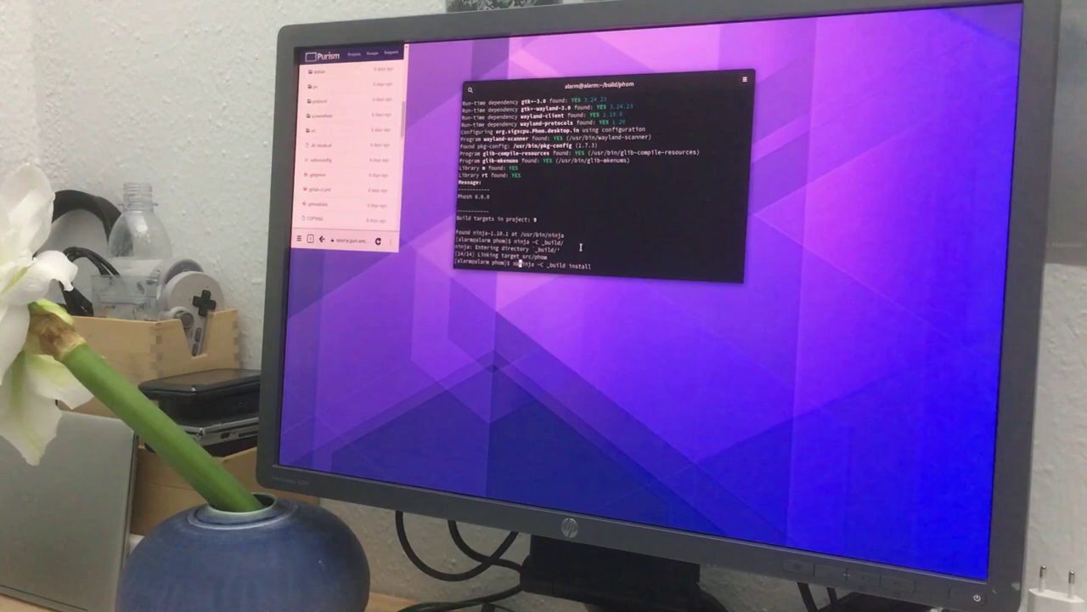
{"action": "type", "text": "sudo"}
Install the built Phosh with sudo ninja -C _build install, supplying the password.
{"action": "key", "text": "Return"}
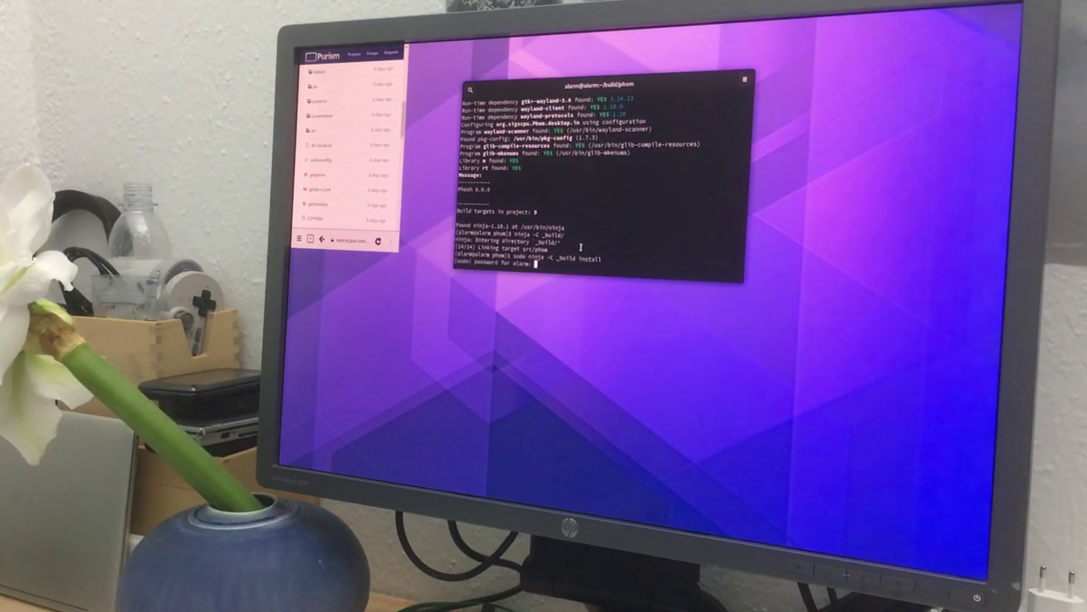
{"action": "key", "text": "Return"}
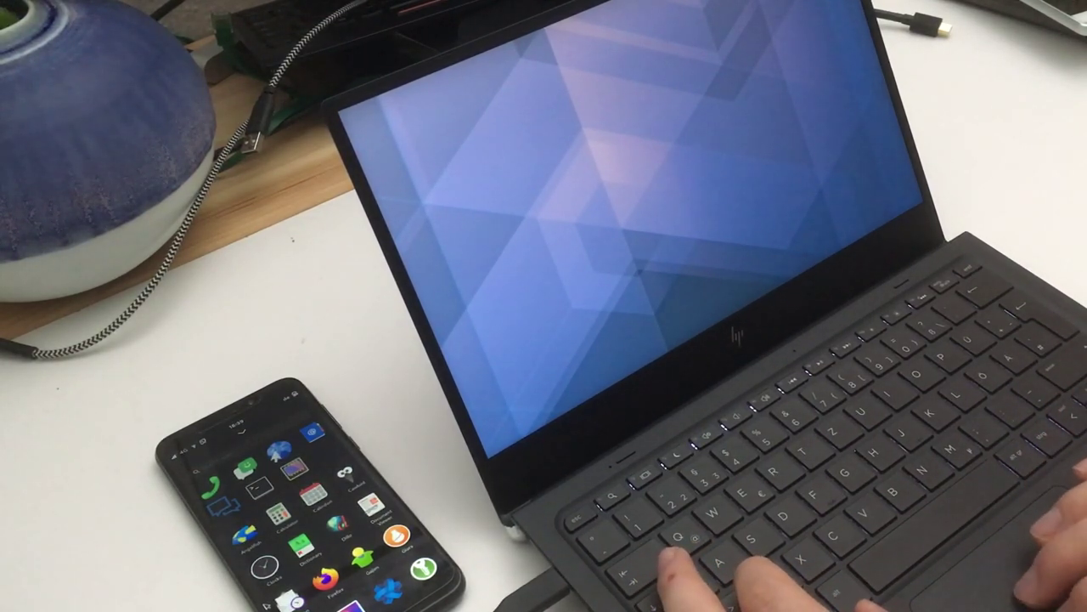
{"action": "scroll", "coordinate": [310, 510], "scroll_direction": "down", "scroll_amount": 5}
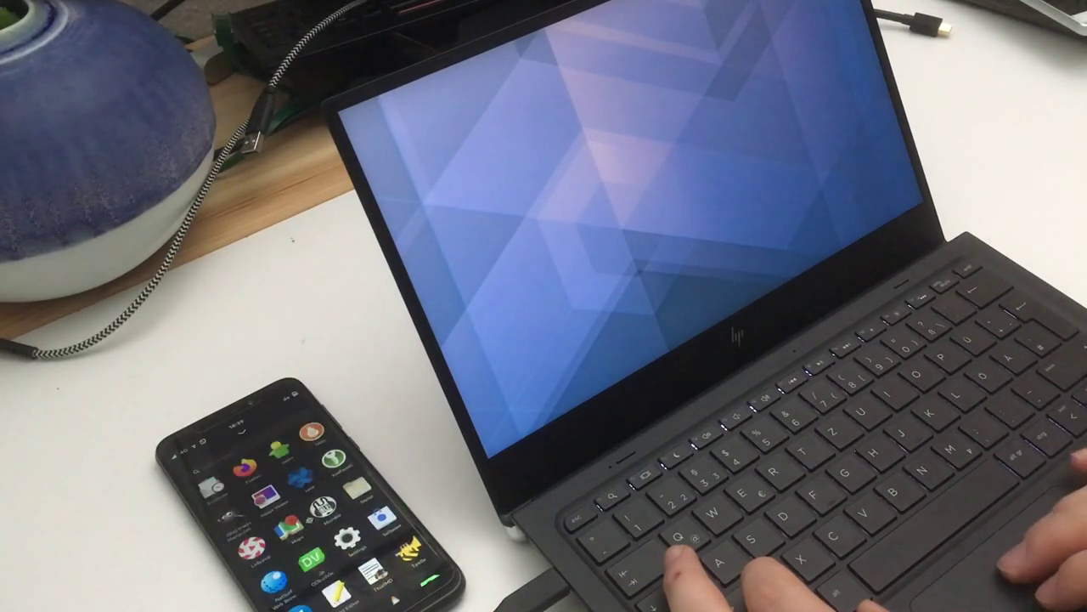
{"action": "scroll", "coordinate": [311, 510], "scroll_direction": "up", "scroll_amount": 5}
{"action": "scroll", "coordinate": [326, 575], "scroll_direction": "up", "scroll_amount": 3}
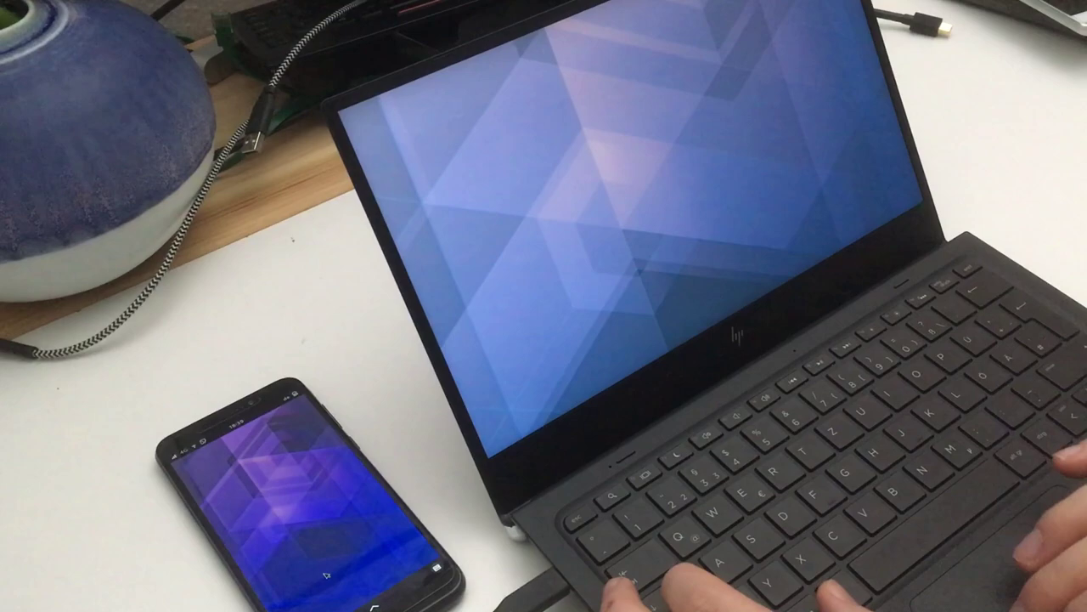
{"action": "key", "text": "super"}
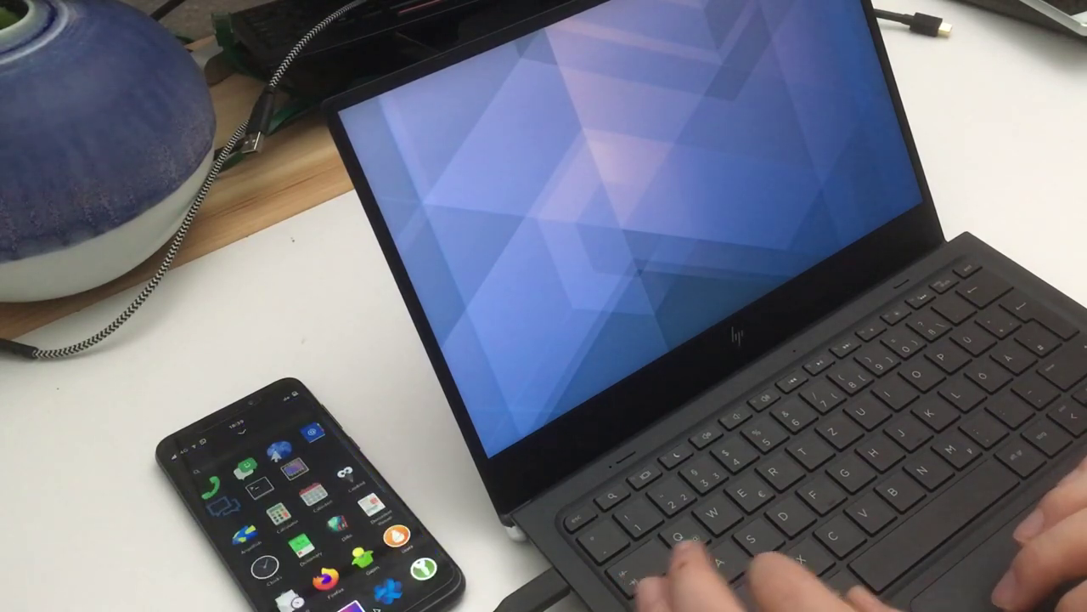
Launch Firefox, send its ArchMobile welcome page to the laptop display, and enlarge the text.
{"action": "left_click", "coordinate": [255, 476]}
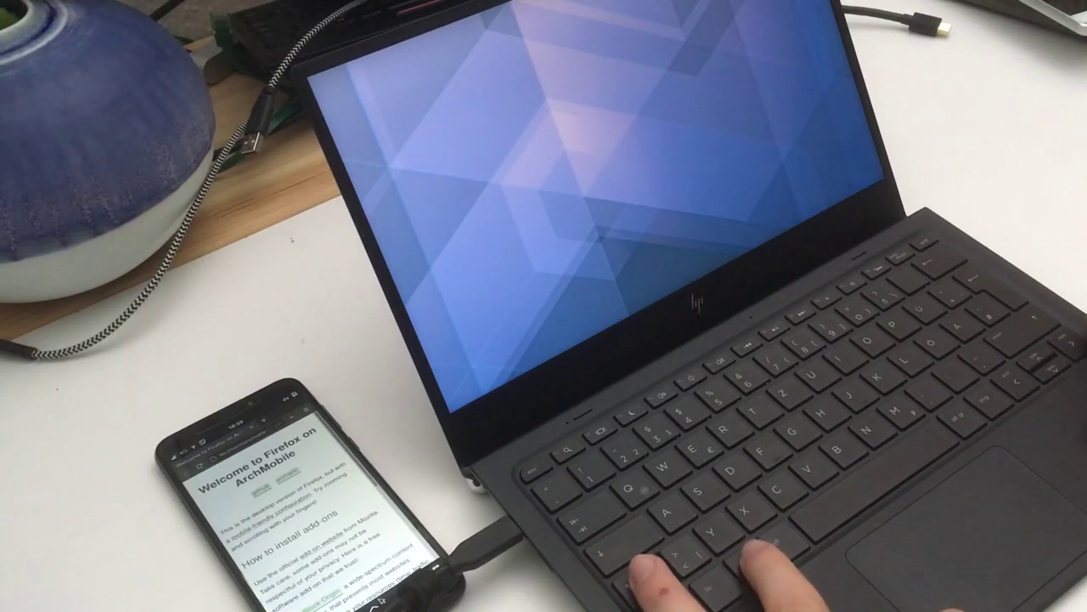
{"action": "key", "text": "super+shift+Right"}
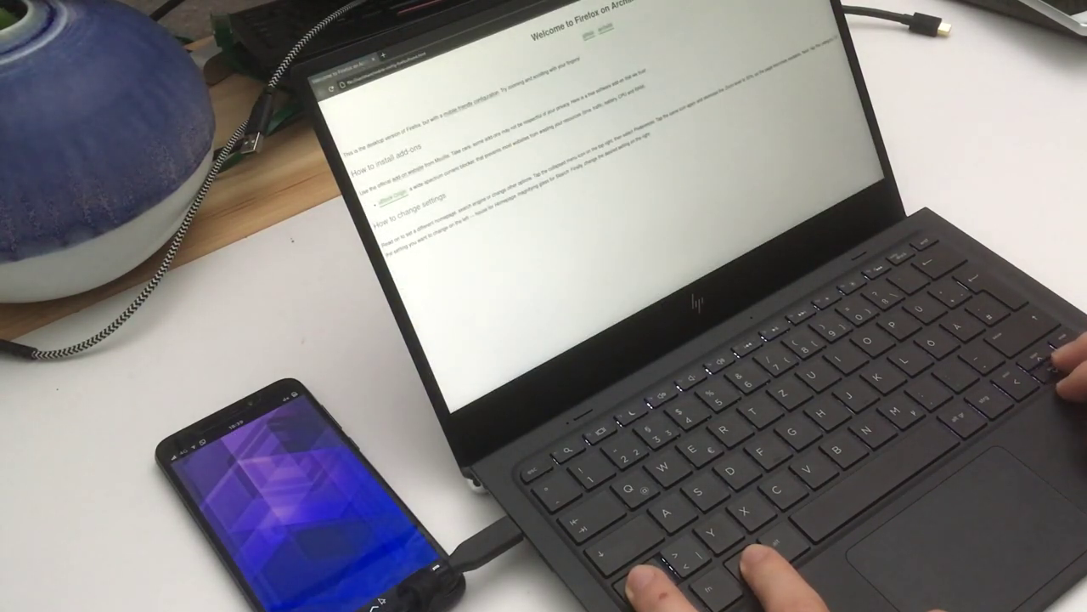
{"action": "key", "text": "ctrl+plus"}
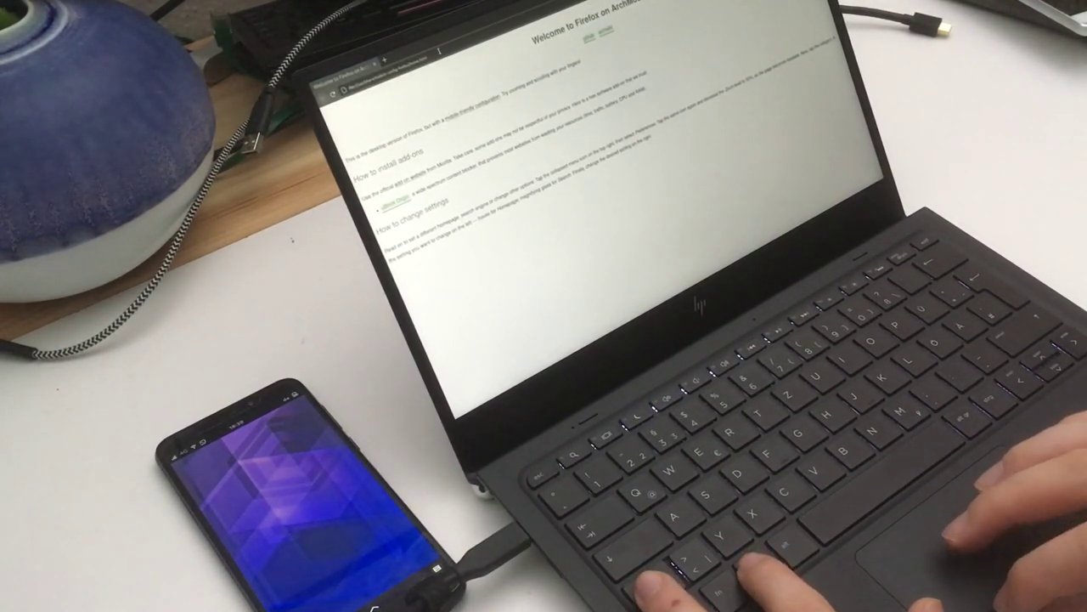
Tile the Firefox window to the right half with Super+Right.
{"action": "key", "text": "super+Right"}
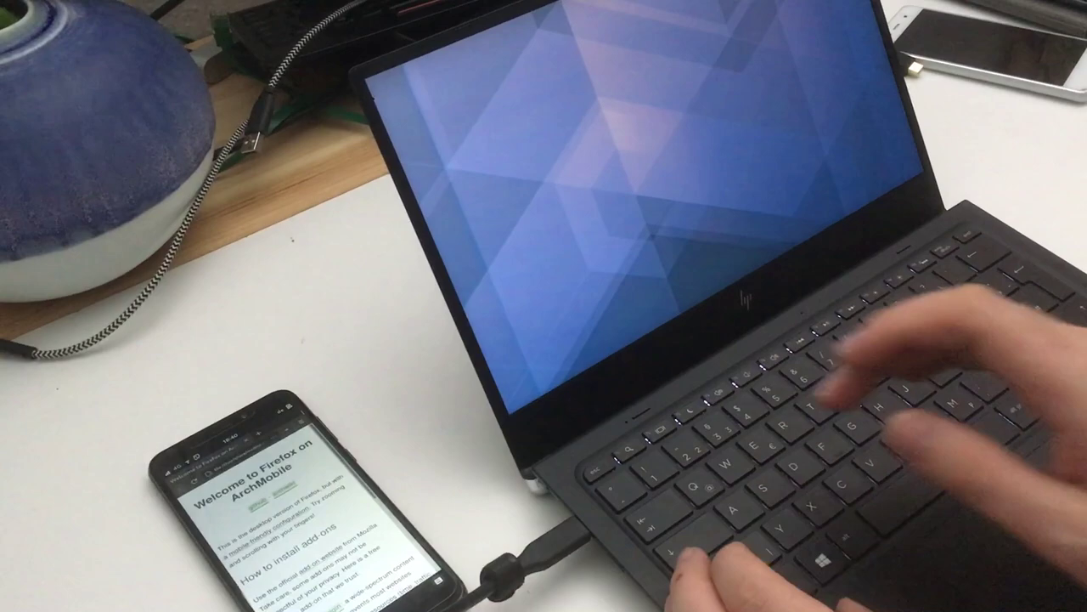
Send Firefox to the laptop display with Super+Shift+Right and maximize it with Super+Up.
{"action": "key", "text": "super+shift+Right"}
{"action": "key", "text": "super+Up"}
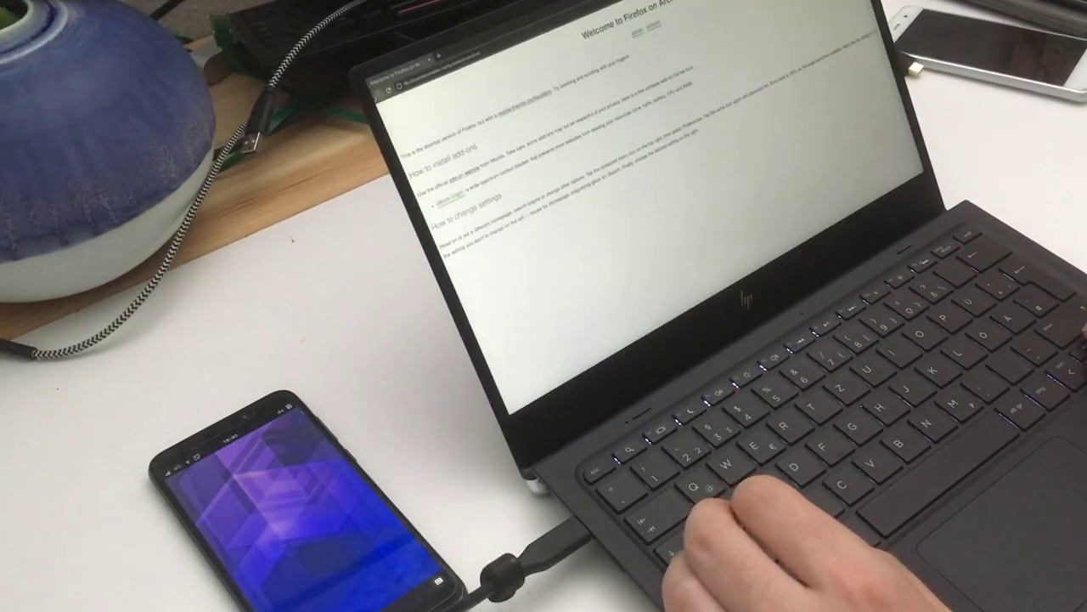
Tile Firefox right, then launch Terminal and tile it on the laptop's left half.
{"action": "key", "text": "super+Right"}
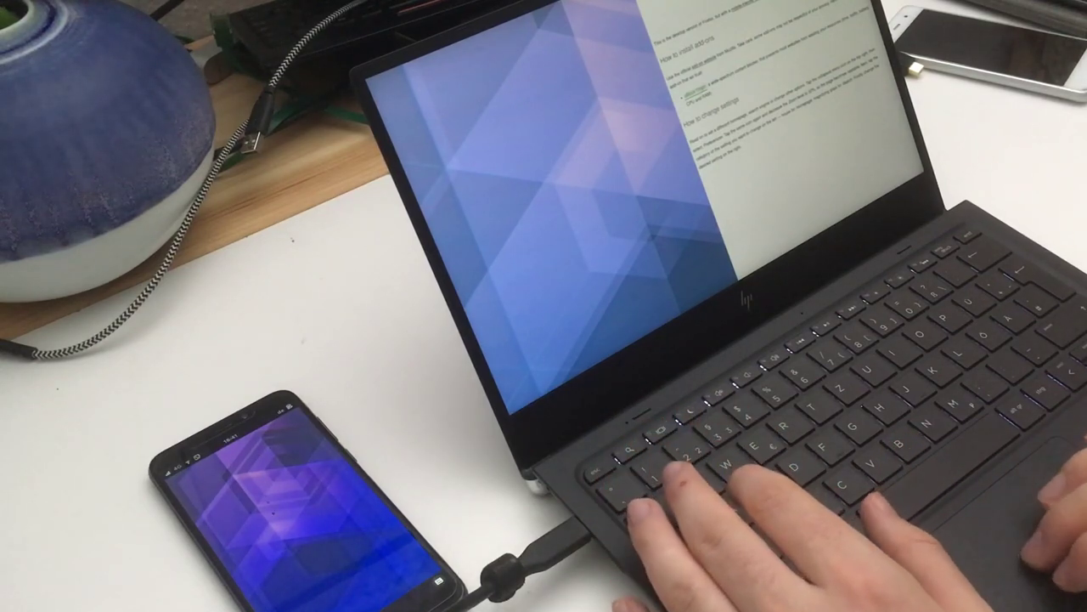
{"action": "key", "text": "super"}
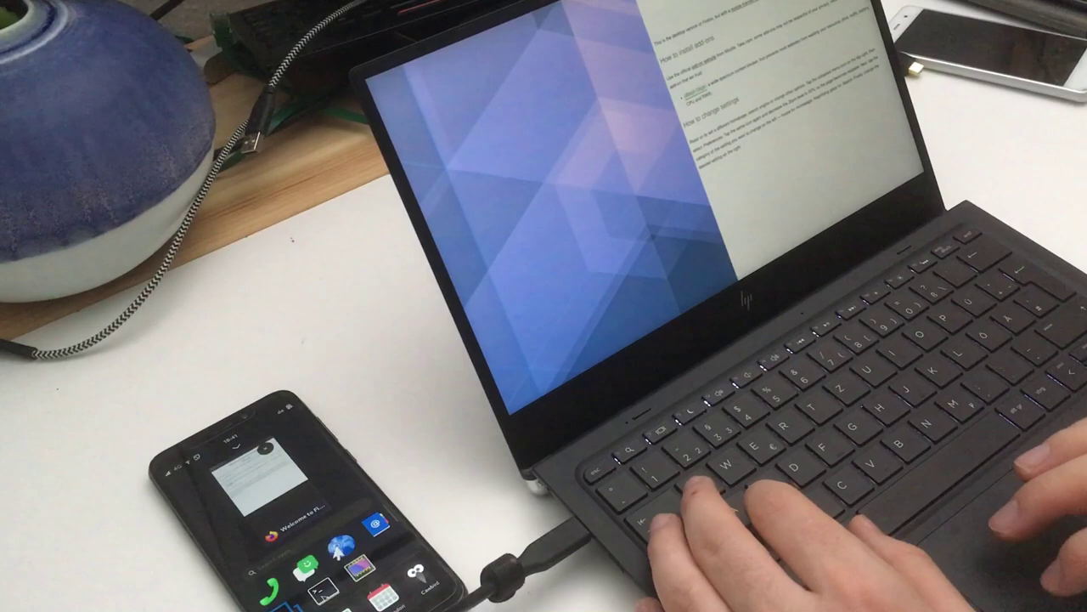
{"action": "key", "text": "Return"}
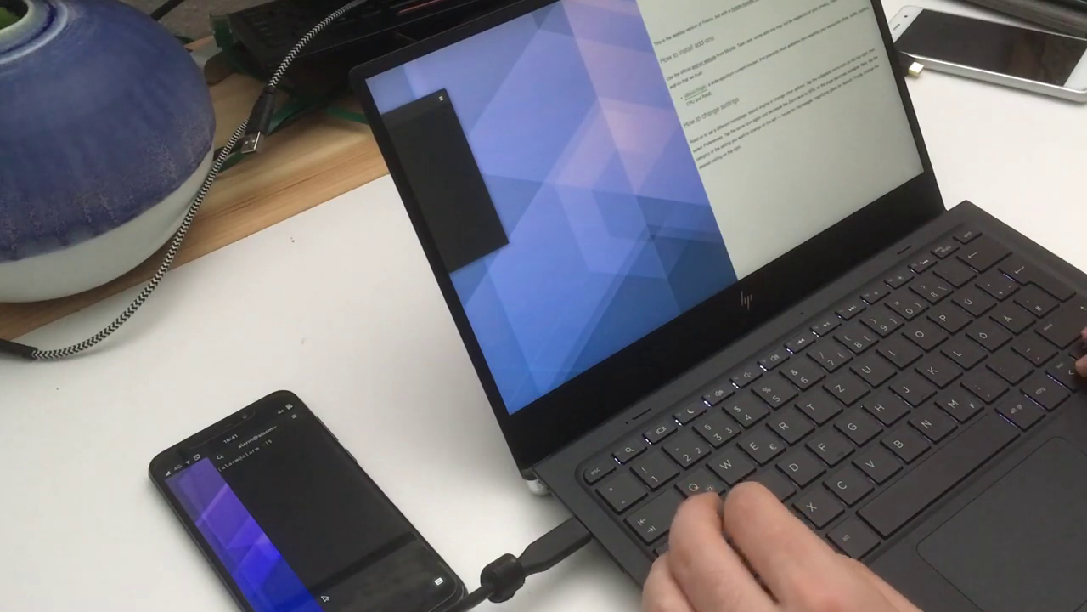
{"action": "key", "text": "super+shift+Left"}
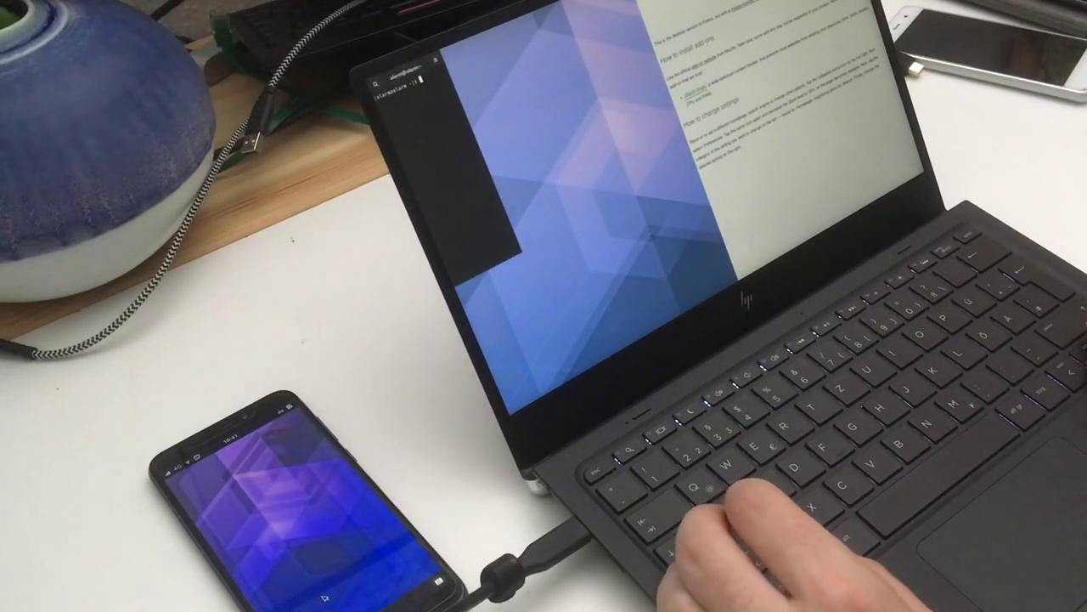
{"action": "key", "text": "super+Left"}
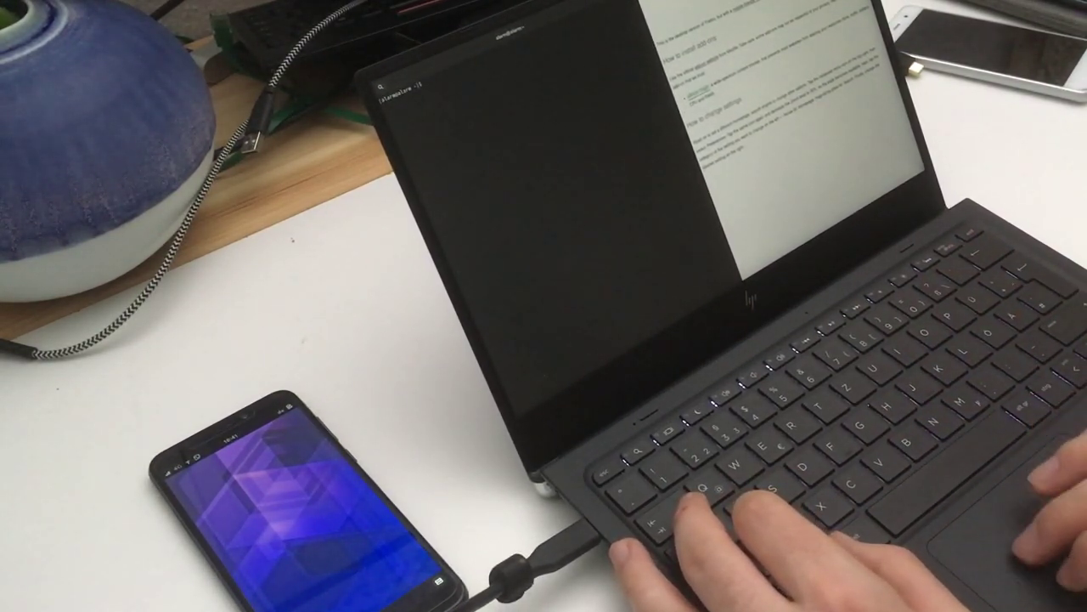
Choose the Purism website from Firefox's address-bar suggestions.
{"action": "key", "text": "ctrl+l"}
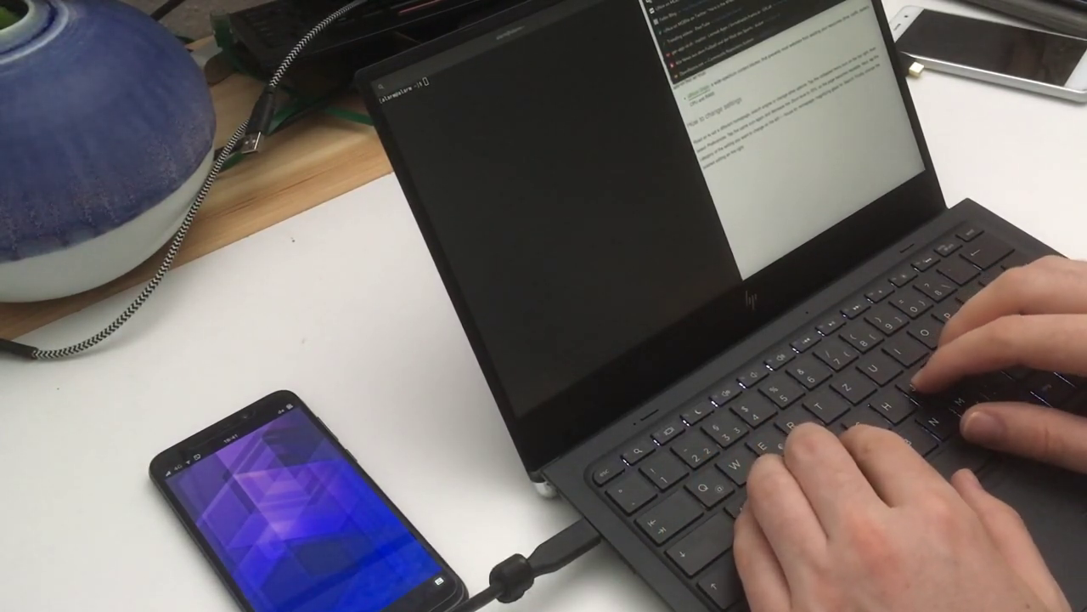
{"action": "type", "text": "a"}
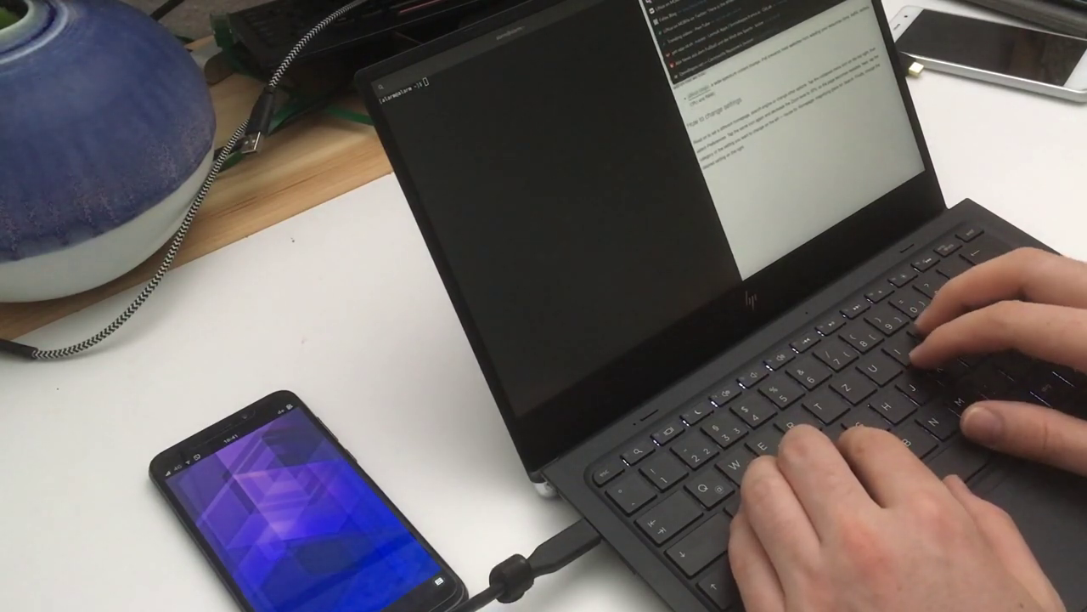
{"action": "key", "text": "k"}
{"action": "key", "text": "k"}
{"action": "key", "text": "k"}
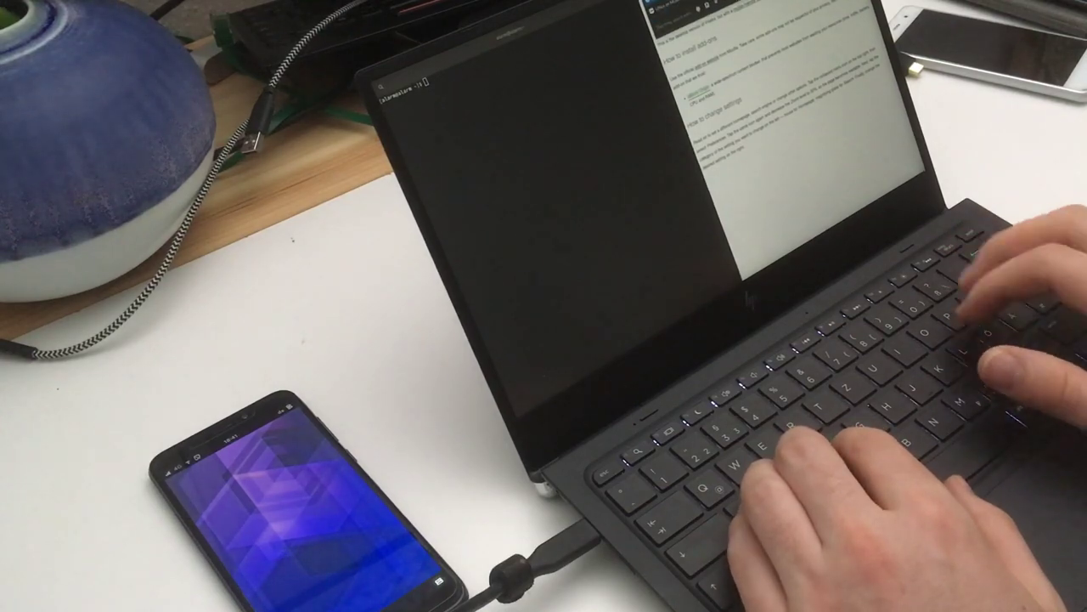
{"action": "key", "text": "k"}
{"action": "key", "text": "j"}
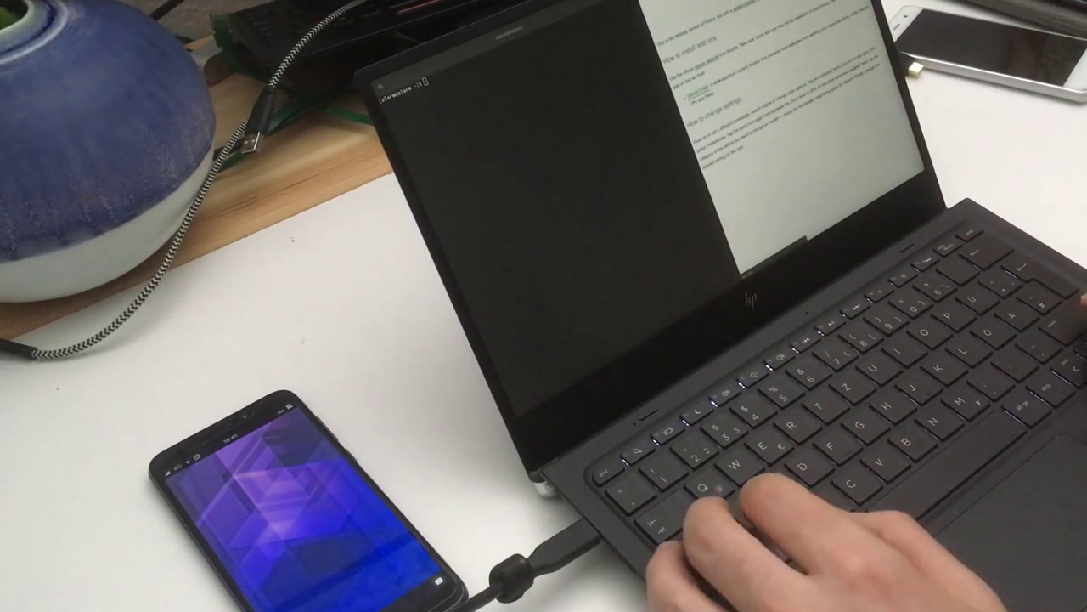
{"action": "key", "text": "k"}
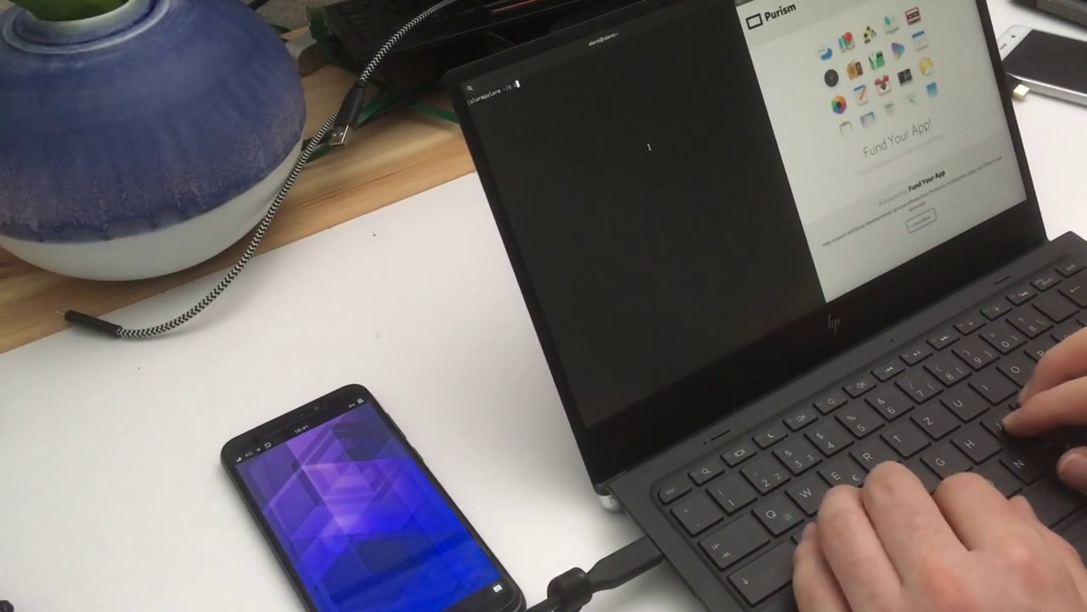
{"action": "type", "text": "c"}
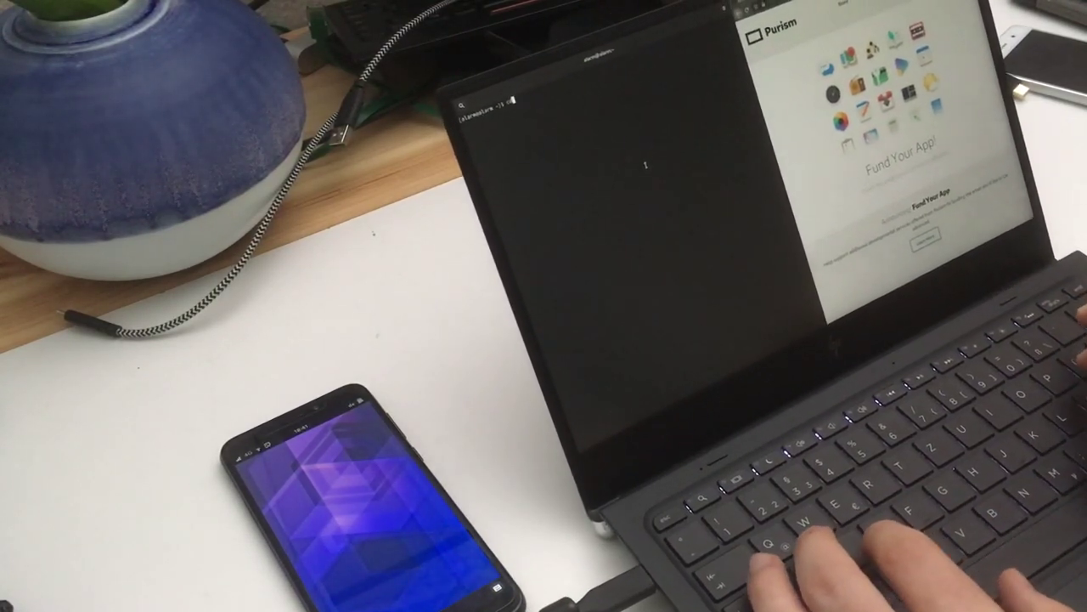
{"action": "type", "text": "ad ~/"}
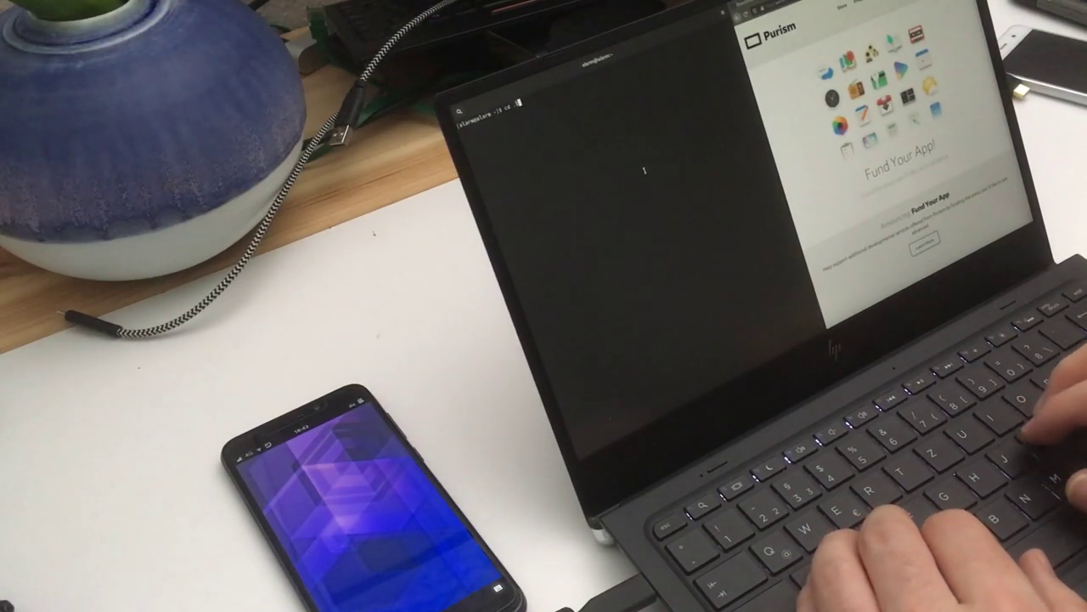
Dismiss the Phosh launcher and Tab-complete 'cd .lo' to .local/ in the terminal.
{"action": "left_click", "coordinate": [476, 577]}
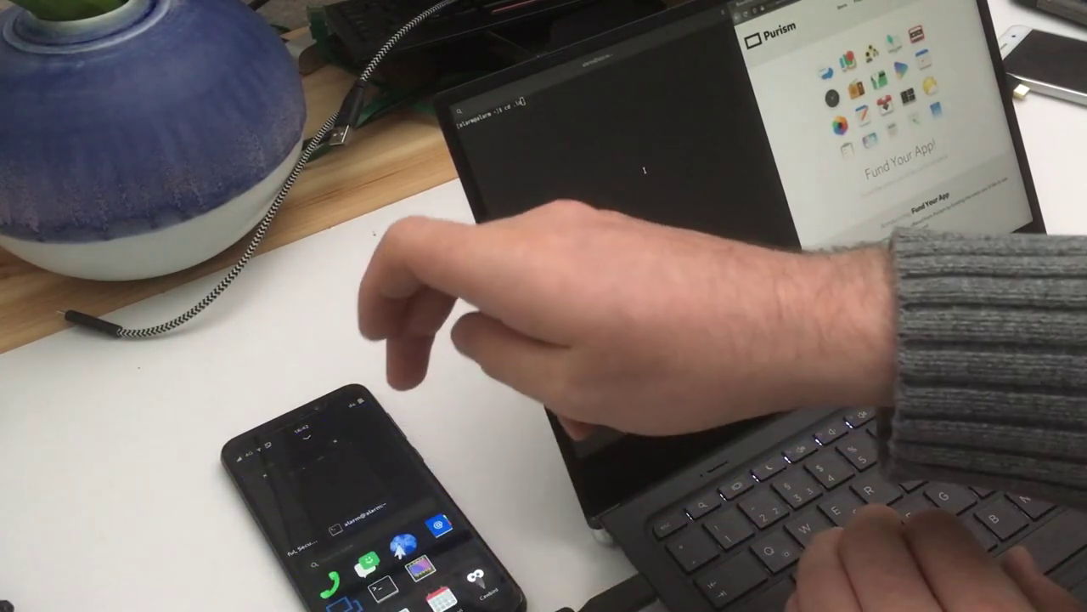
{"action": "scroll", "coordinate": [400, 535], "scroll_direction": "down", "scroll_amount": 3}
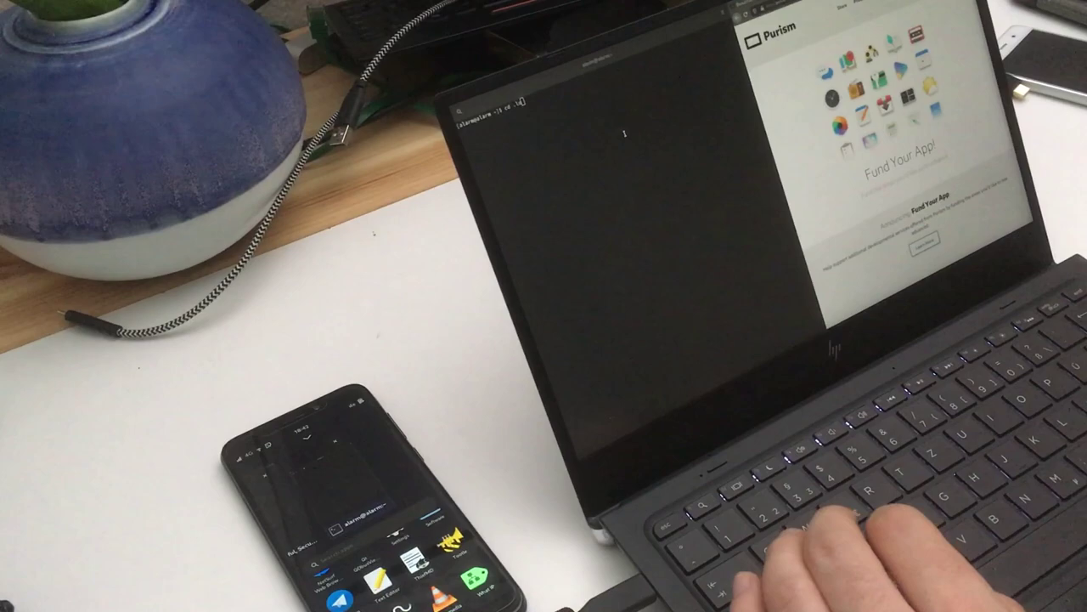
{"action": "left_click", "coordinate": [339, 441]}
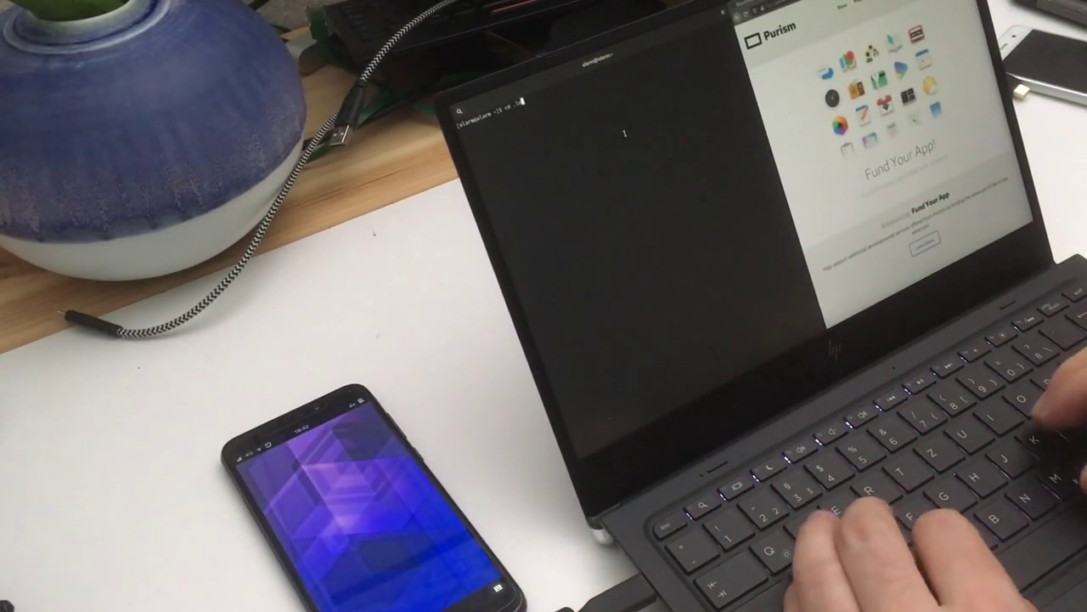
{"action": "type", "text": "."}
{"action": "key", "text": "Tab"}
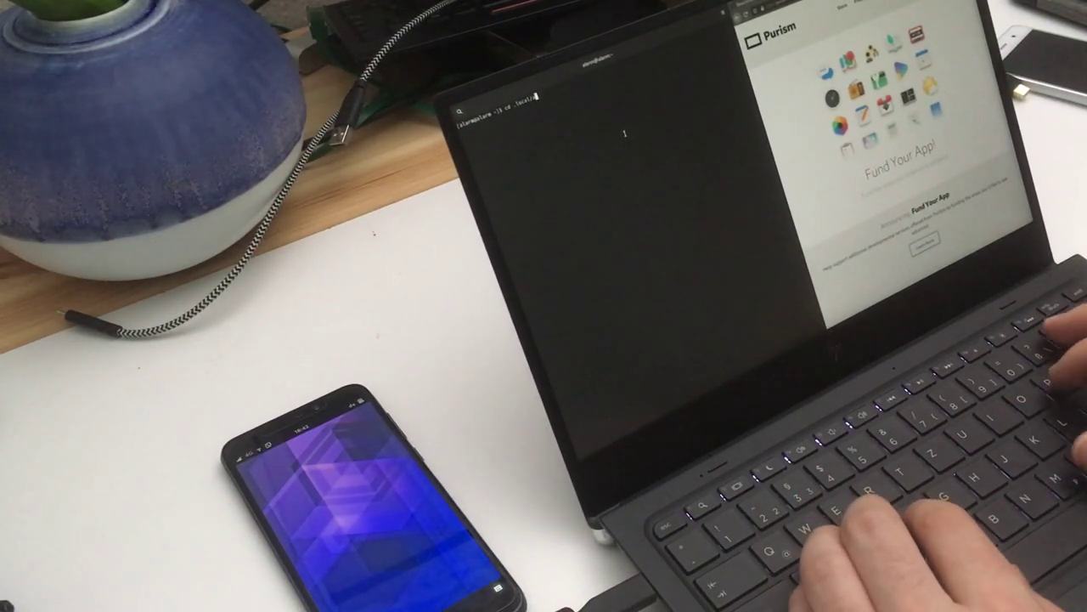
{"action": "type", "text": "h"}
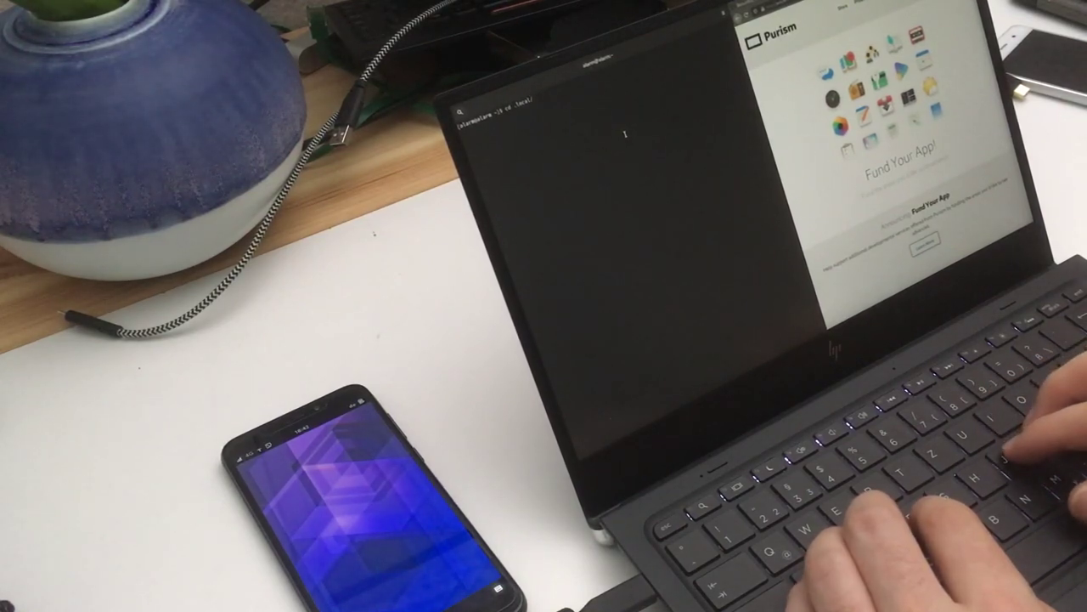
{"action": "type", "text": "share/"}
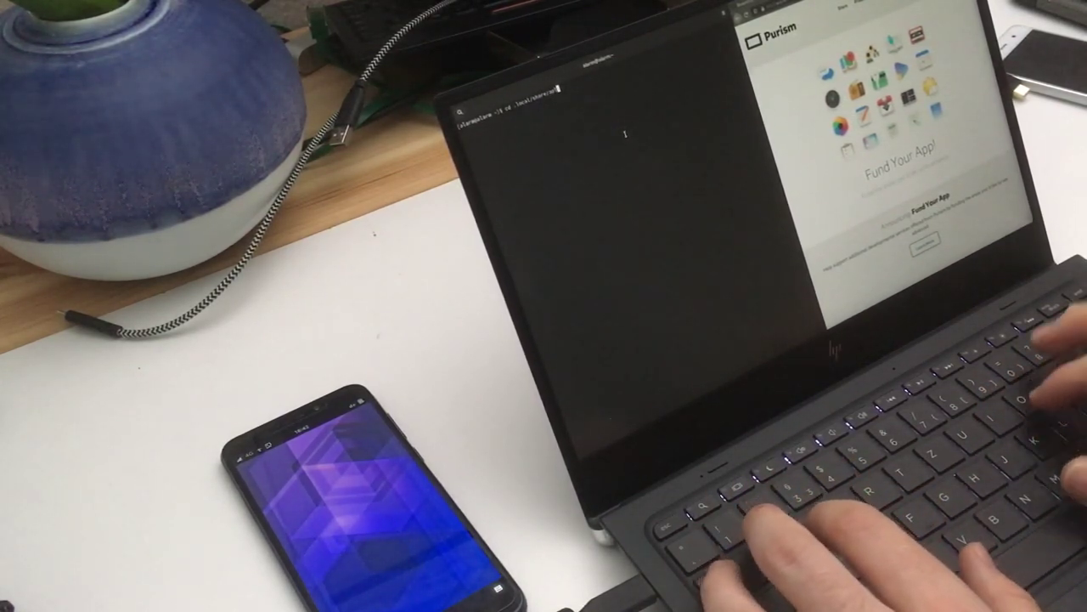
{"action": "type", "text": "app"}
Enter .local/share/applications, list it, and print telegramdesktop.desktop.
{"action": "key", "text": "Tab"}
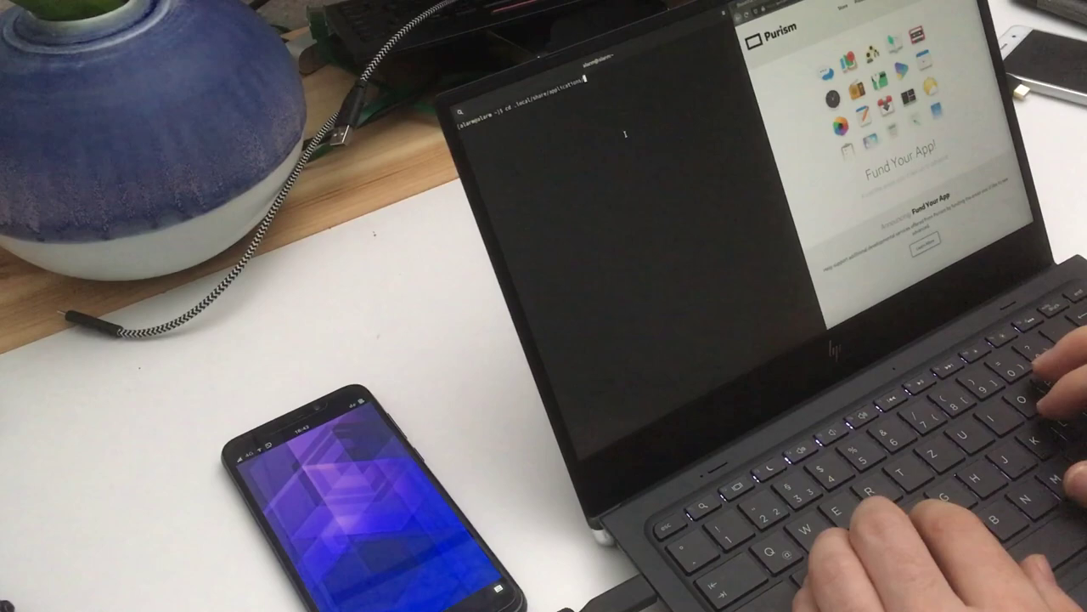
{"action": "key", "text": "Return"}
{"action": "type", "text": "ls"}
{"action": "key", "text": "Return"}
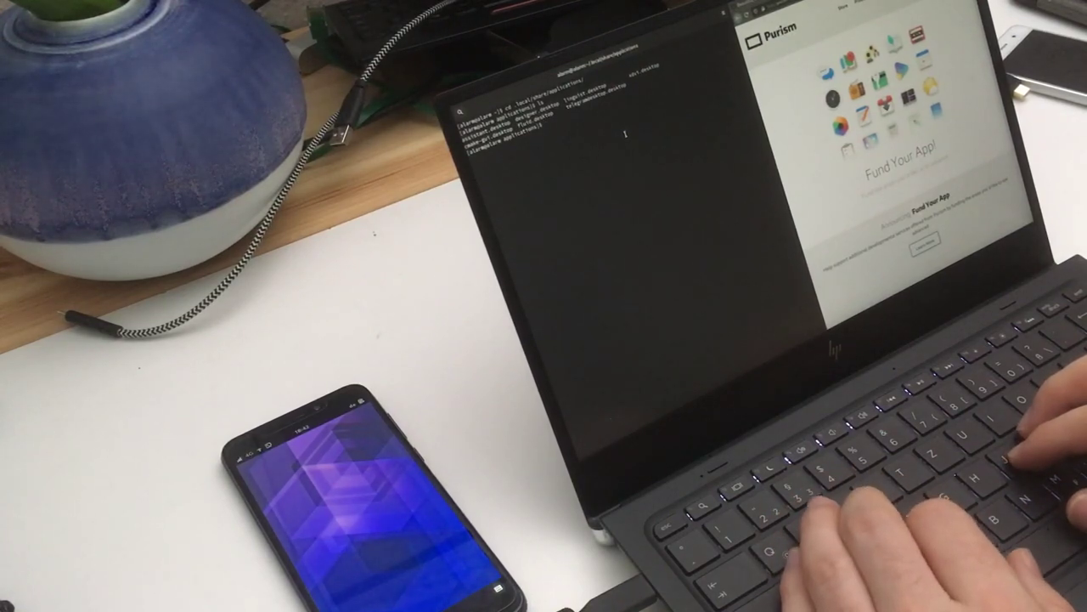
{"action": "type", "text": "cpt te"}
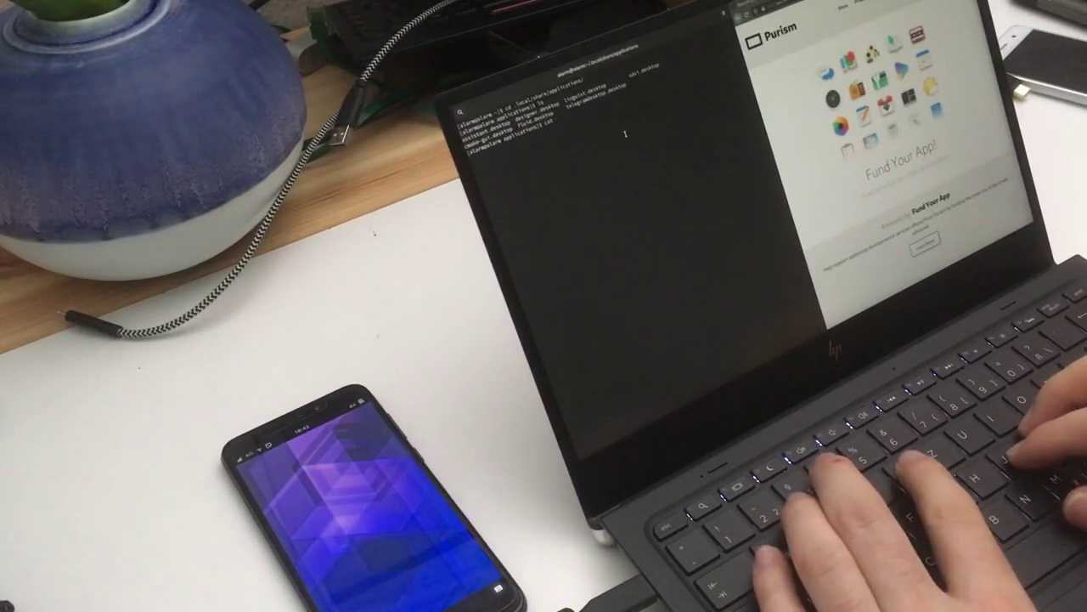
{"action": "type", "text": "legr"}
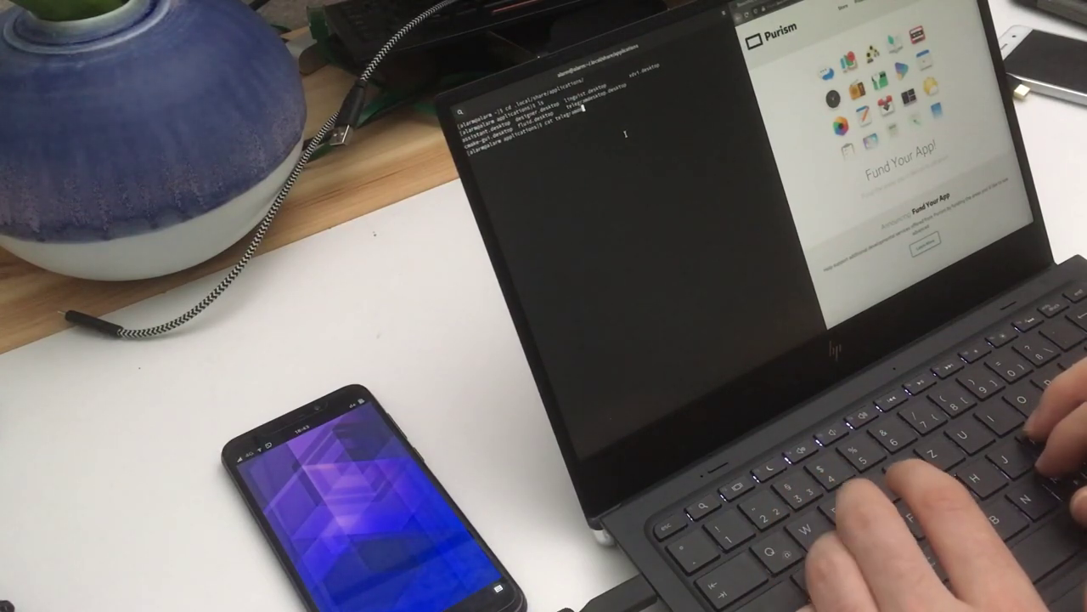
{"action": "key", "text": "Tab"}
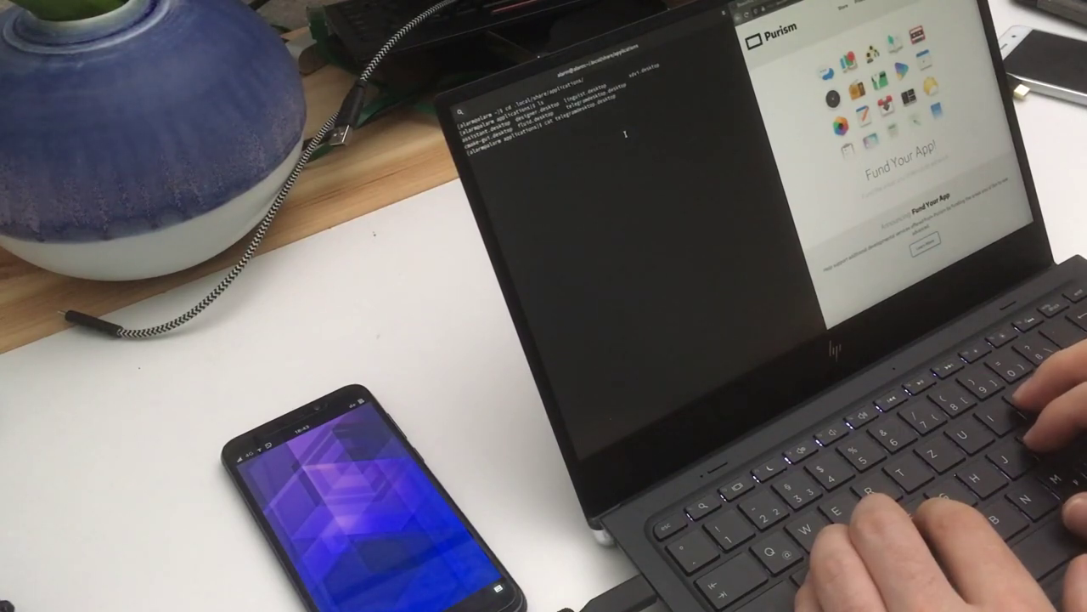
{"action": "key", "text": "Return"}
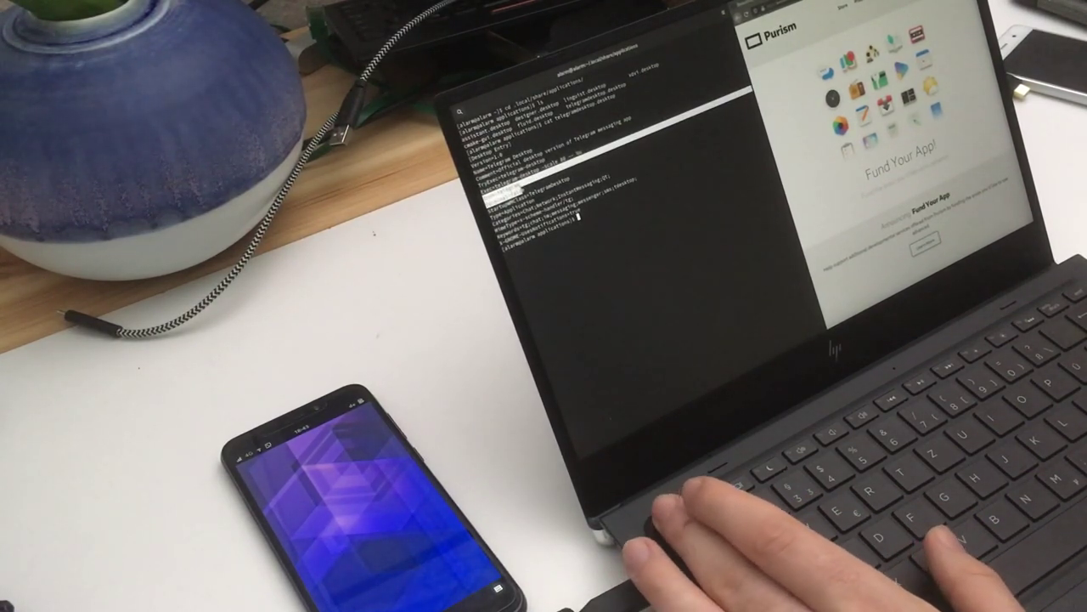
Select lines of the Telegram entry, decline the completion prompt, and open the phone's overview.
{"action": "left_click_drag", "start_coordinate": [520, 197], "coordinate": [584, 212]}
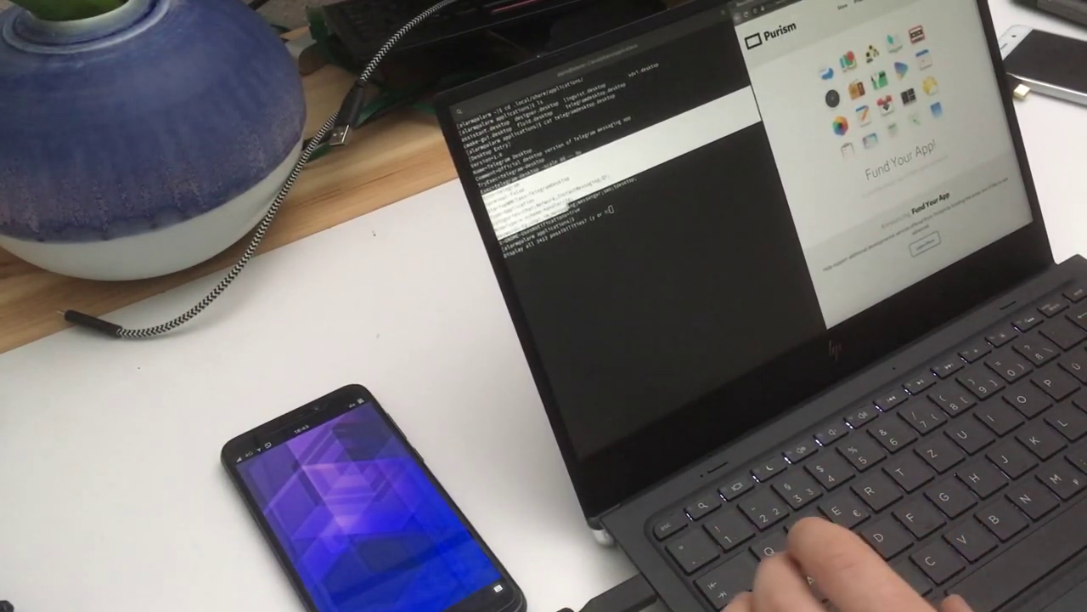
{"action": "key", "text": "n"}
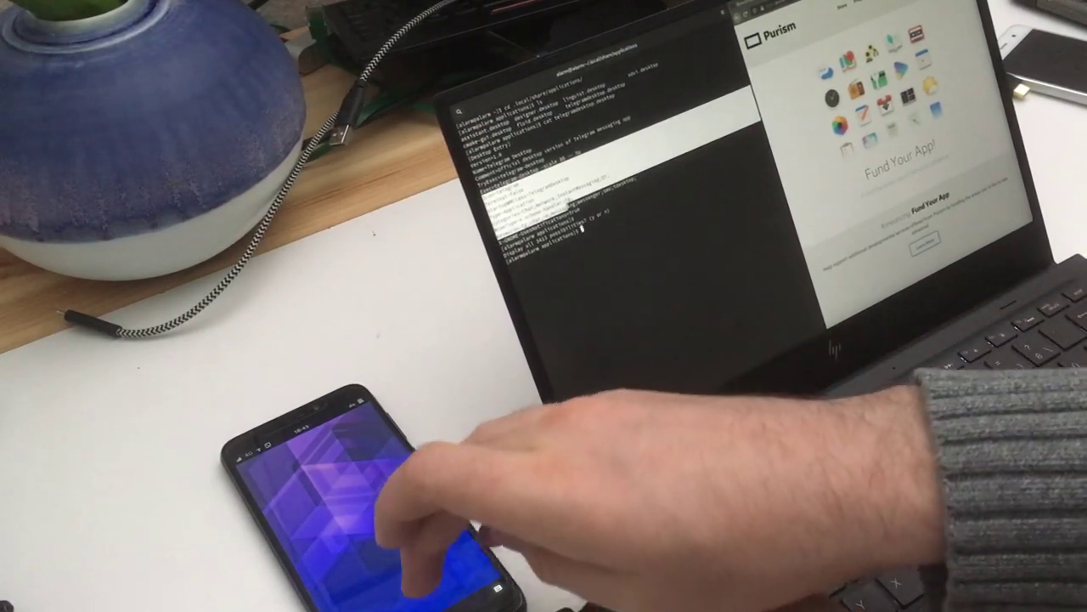
{"action": "left_click", "coordinate": [498, 587]}
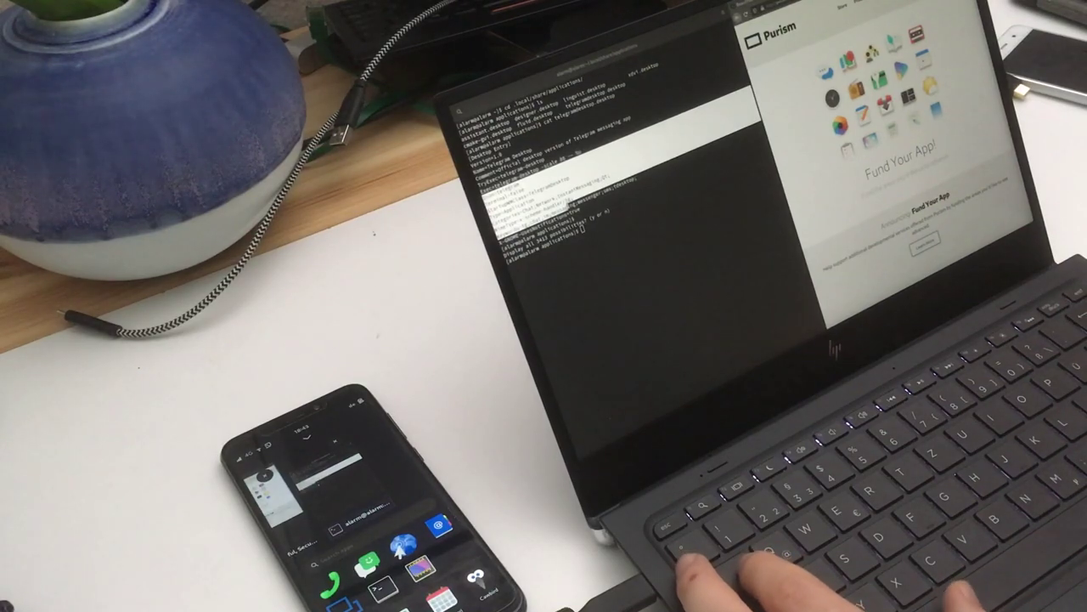
{"action": "scroll", "coordinate": [400, 552], "scroll_direction": "down", "scroll_amount": 3}
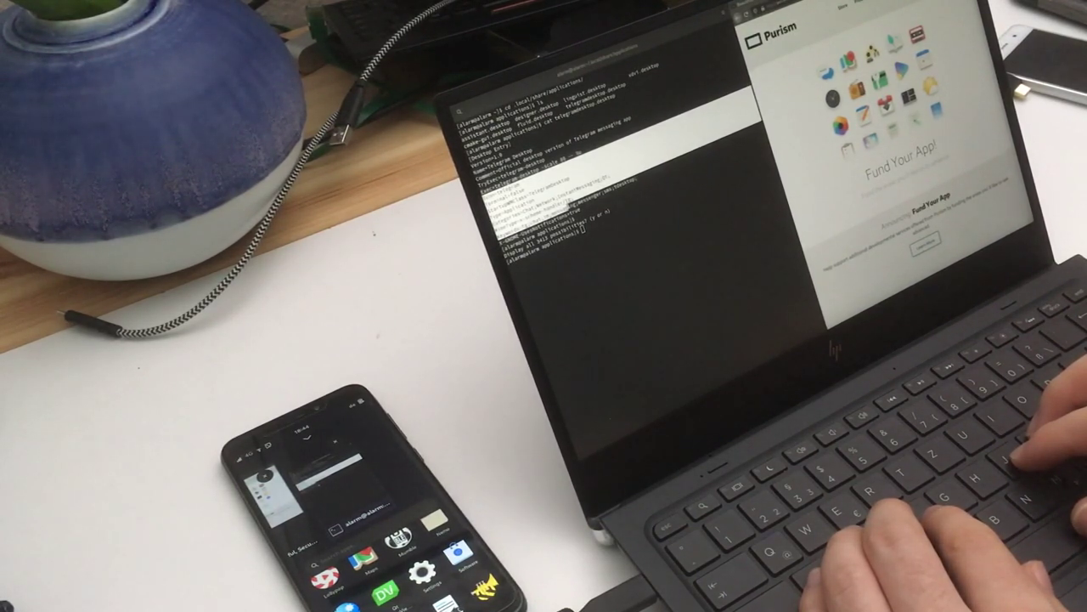
Deselect the terminal text, list the applications folder again, and clear the screen.
{"action": "left_click", "coordinate": [629, 209]}
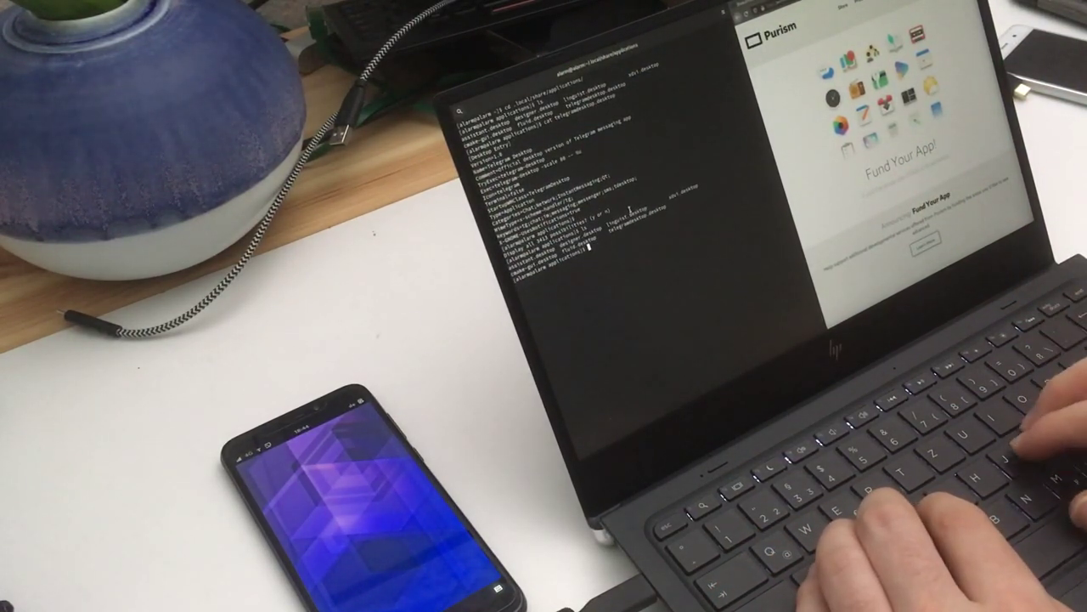
{"action": "key", "text": "Return"}
{"action": "type", "text": "clea"}
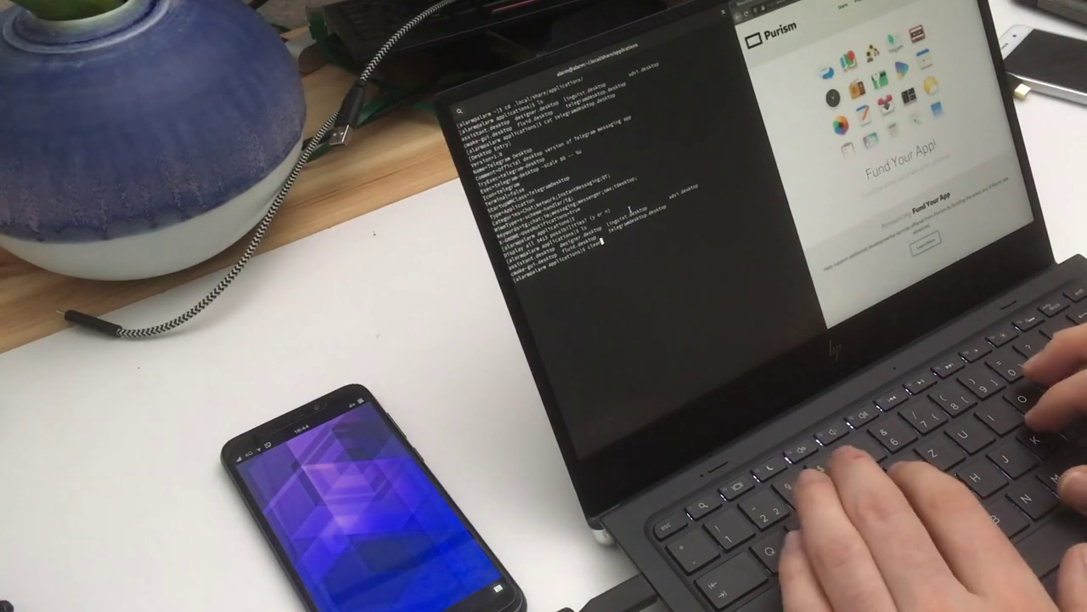
{"action": "key", "text": "ctrl+l"}
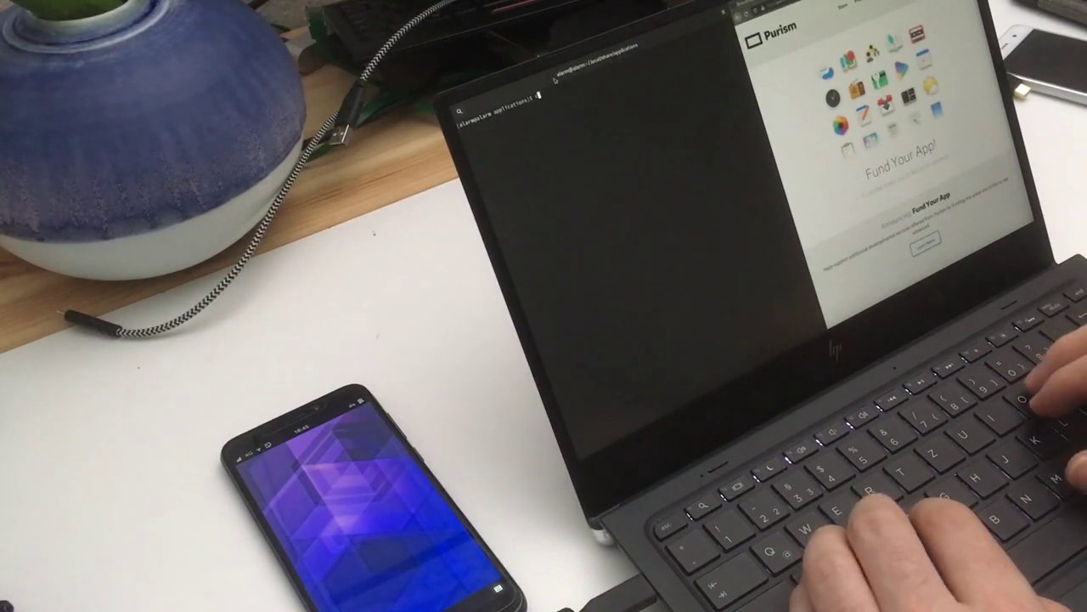
{"action": "type", "text": "cp /u"}
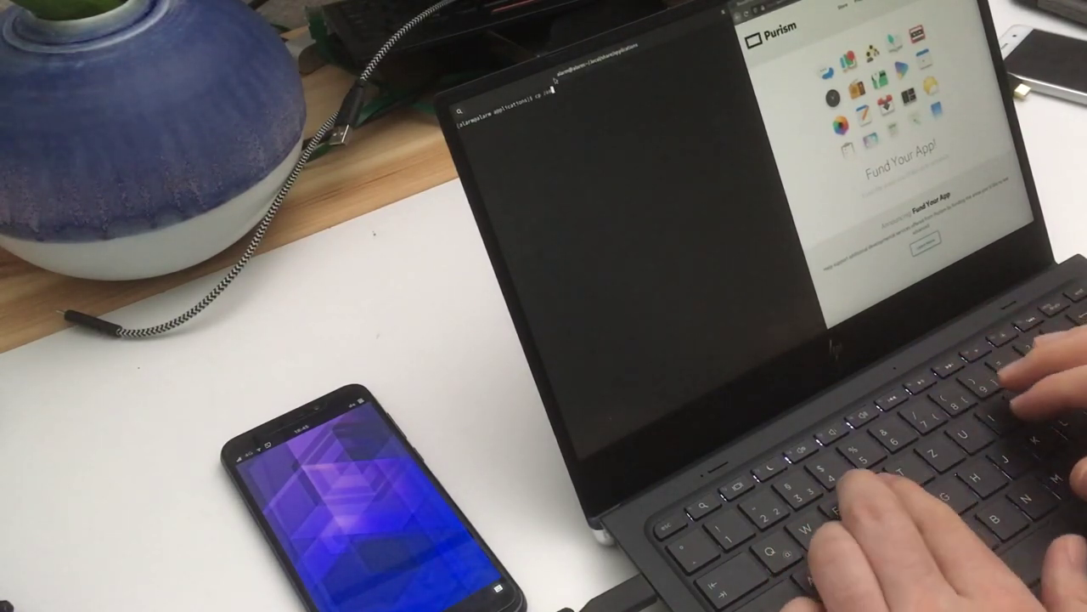
{"action": "type", "text": "sr/share/"}
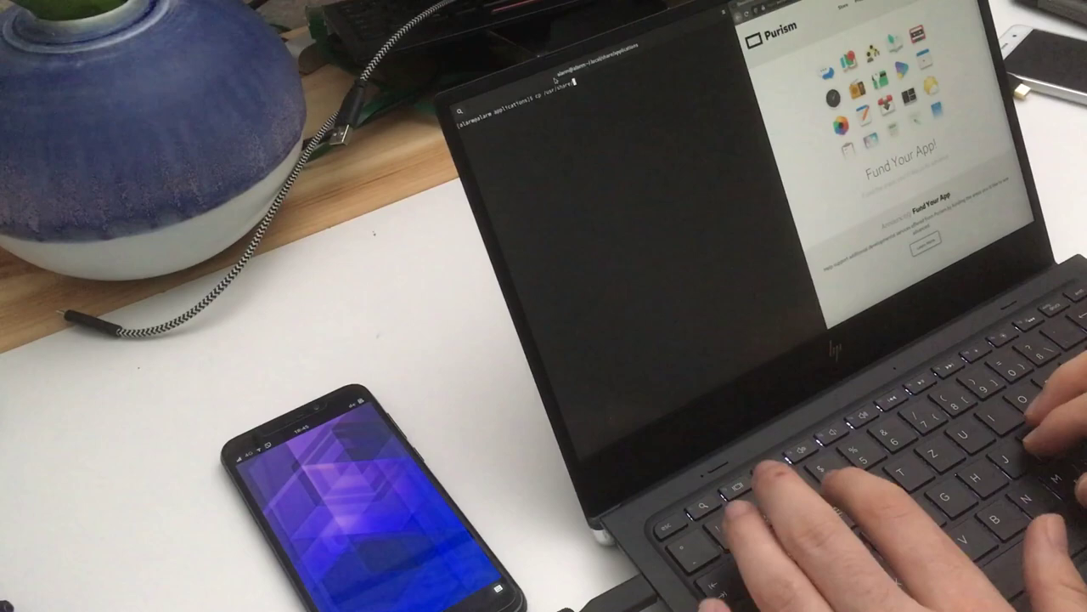
{"action": "type", "text": "applications/"}
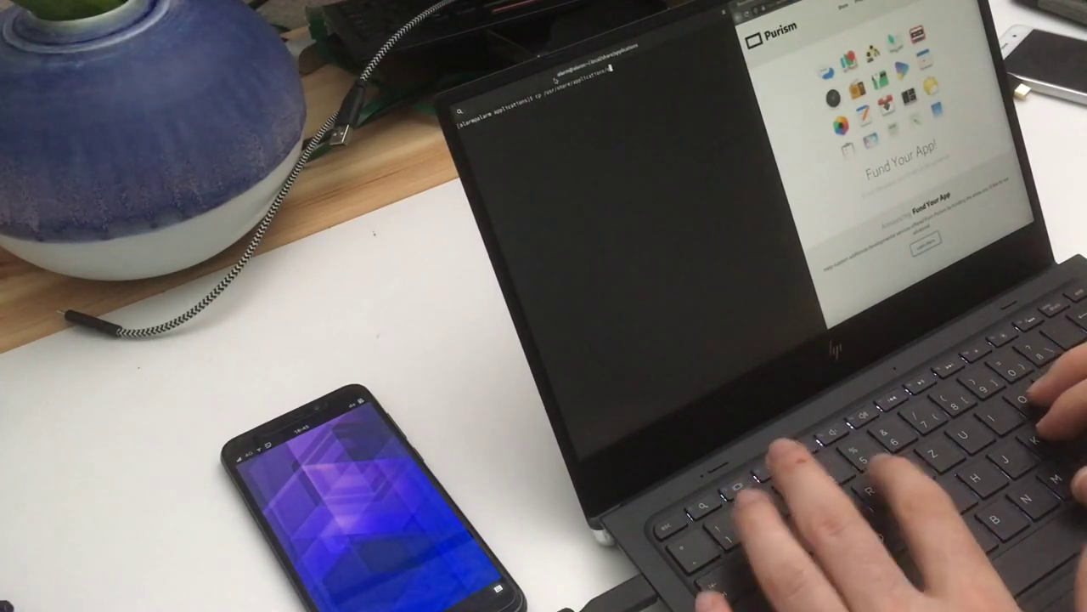
{"action": "type", "text": "o"}
{"action": "type", "text": "rg.gnome.desktop"}
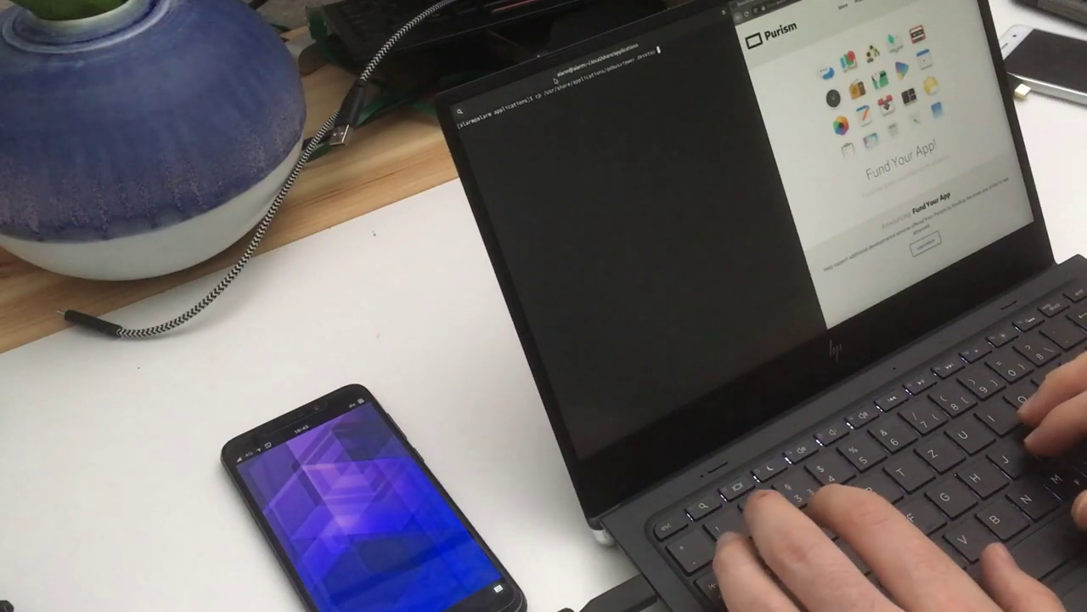
{"action": "type", "text": " ."}
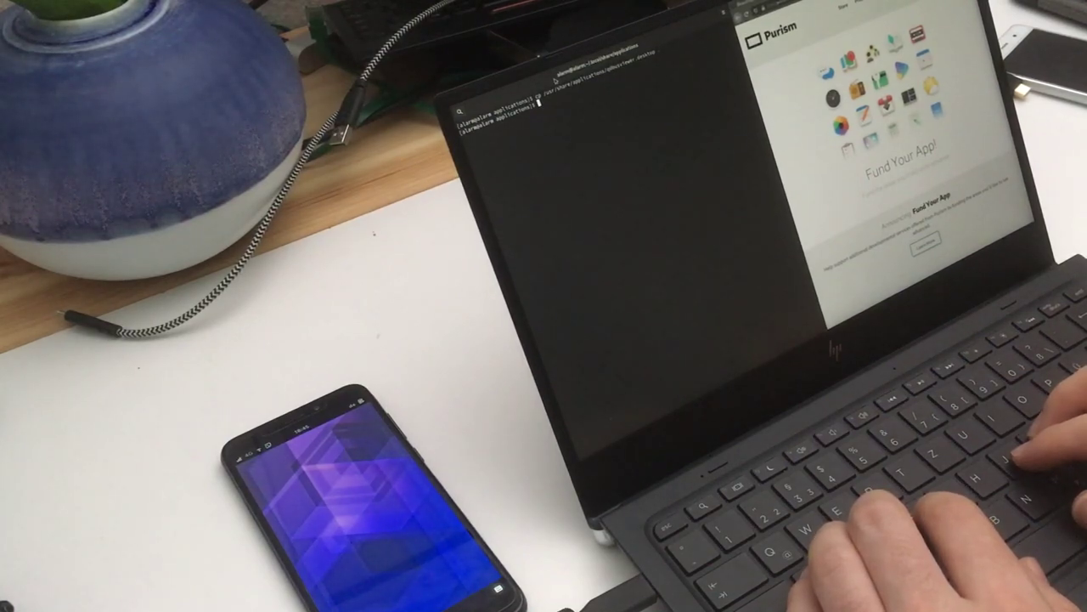
{"action": "type", "text": "vim "}
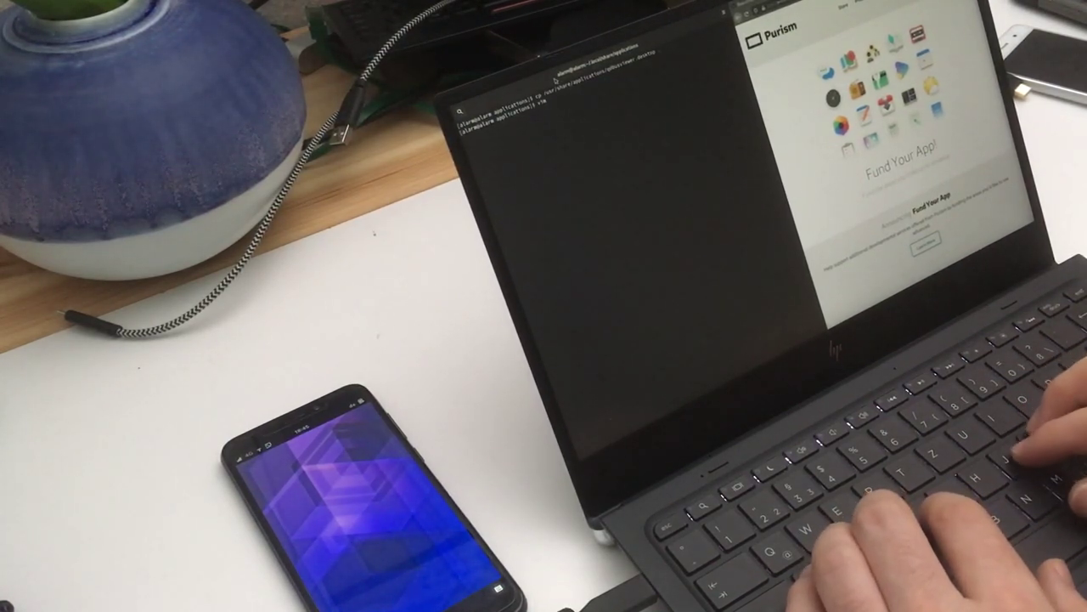
{"action": "type", "text": "qdbusviewer.desktop"}
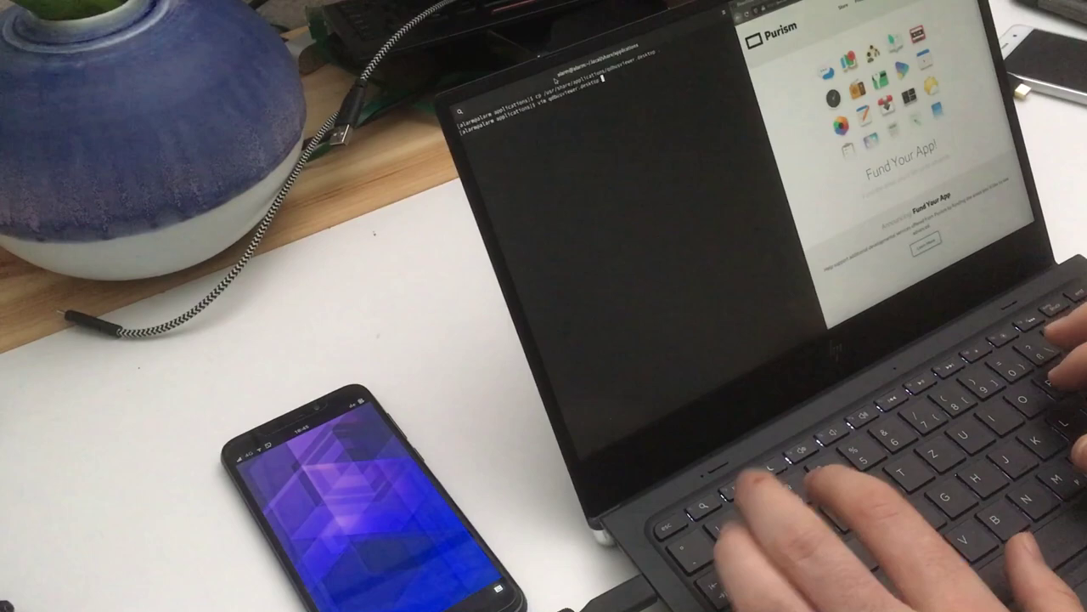
Complete 'vim qd' to qdbusviewer.desktop and open that file in vim.
{"action": "key", "text": "Tab"}
{"action": "key", "text": "Return"}
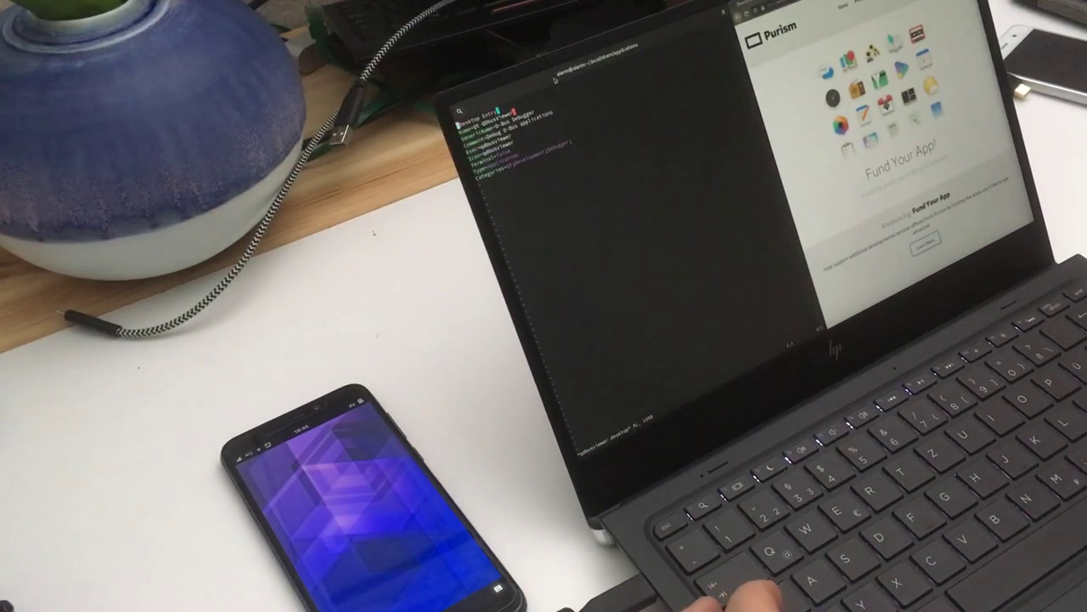
Jump to the file's last lines and start appending at the end of the Categories line.
{"action": "key", "text": "ctrl+d"}
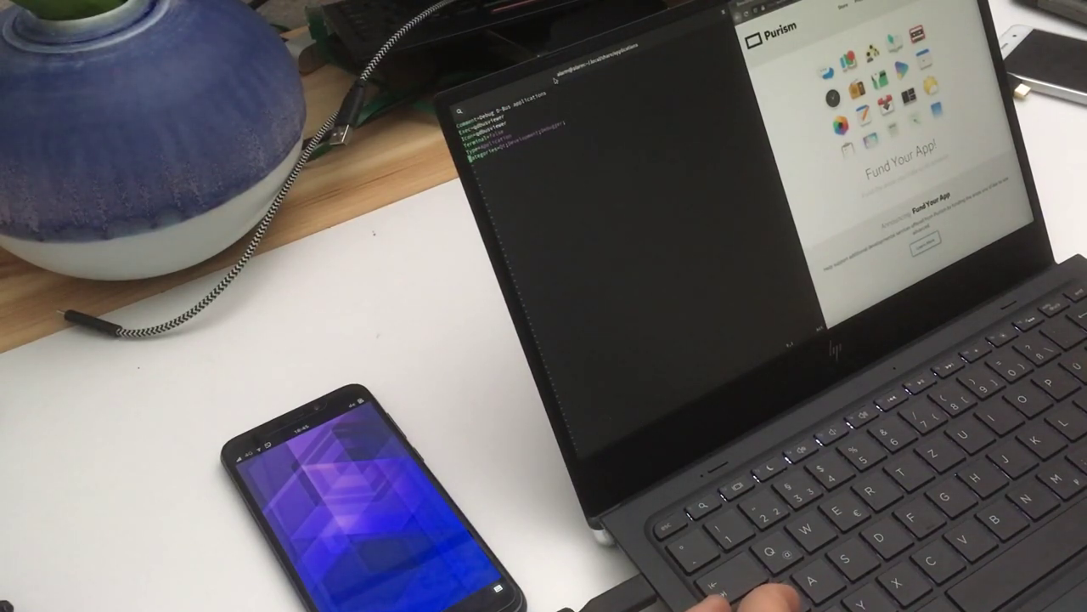
{"action": "key", "text": "shift+a"}
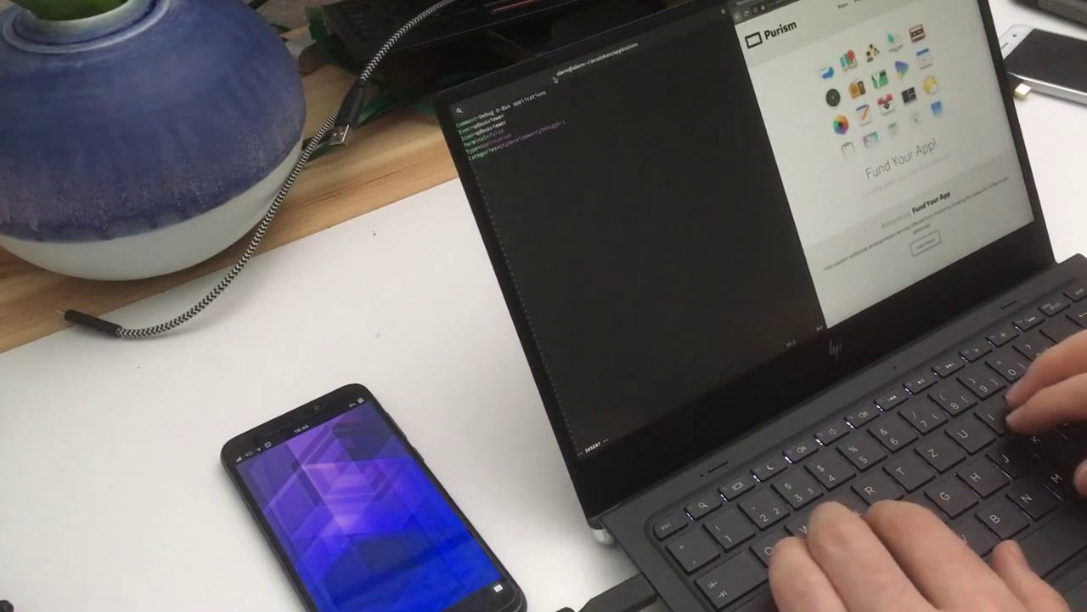
{"action": "type", "text": "Na"}
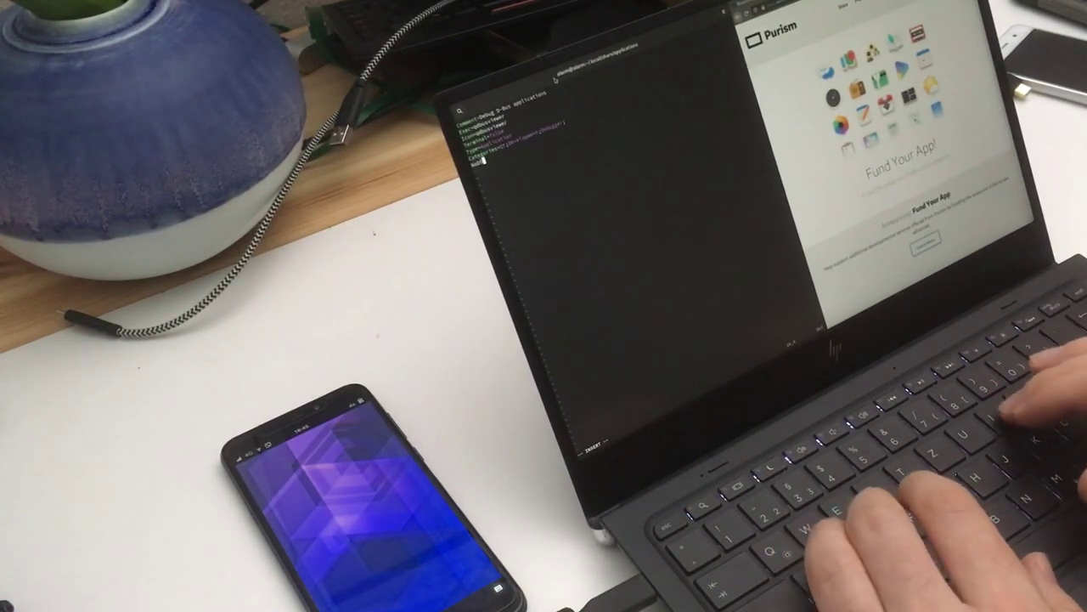
{"action": "type", "text": "Display"}
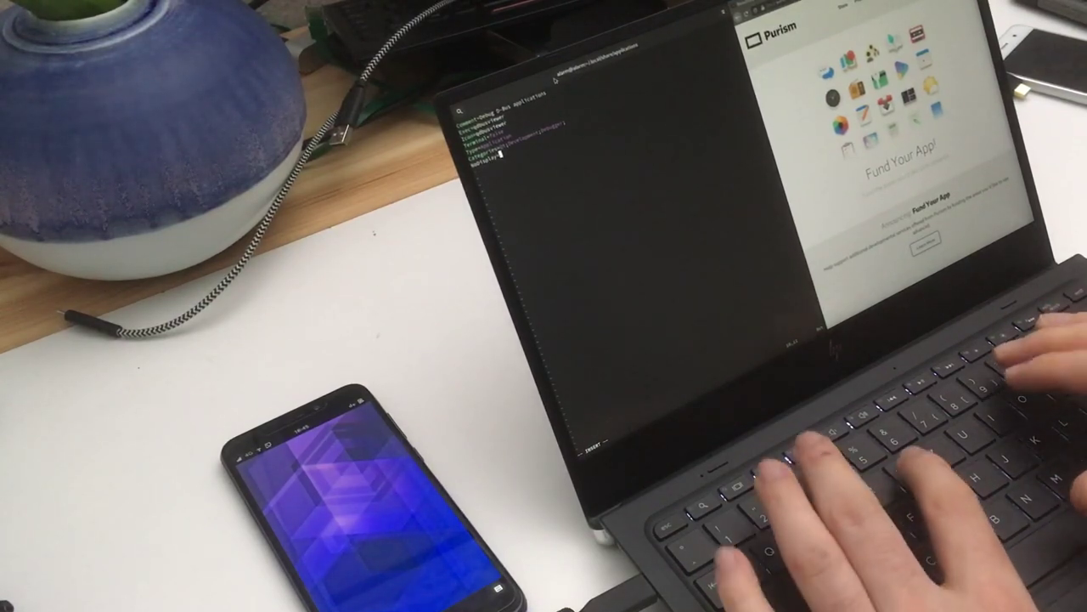
{"action": "type", "text": "=true"}
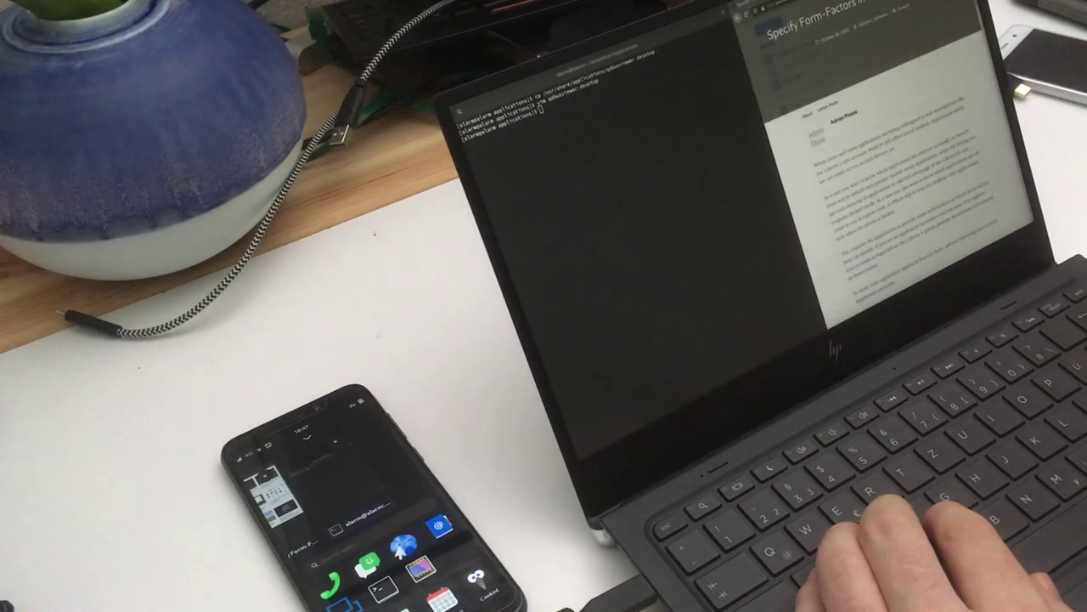
{"action": "scroll", "coordinate": [883, 170], "scroll_direction": "down", "scroll_amount": 5}
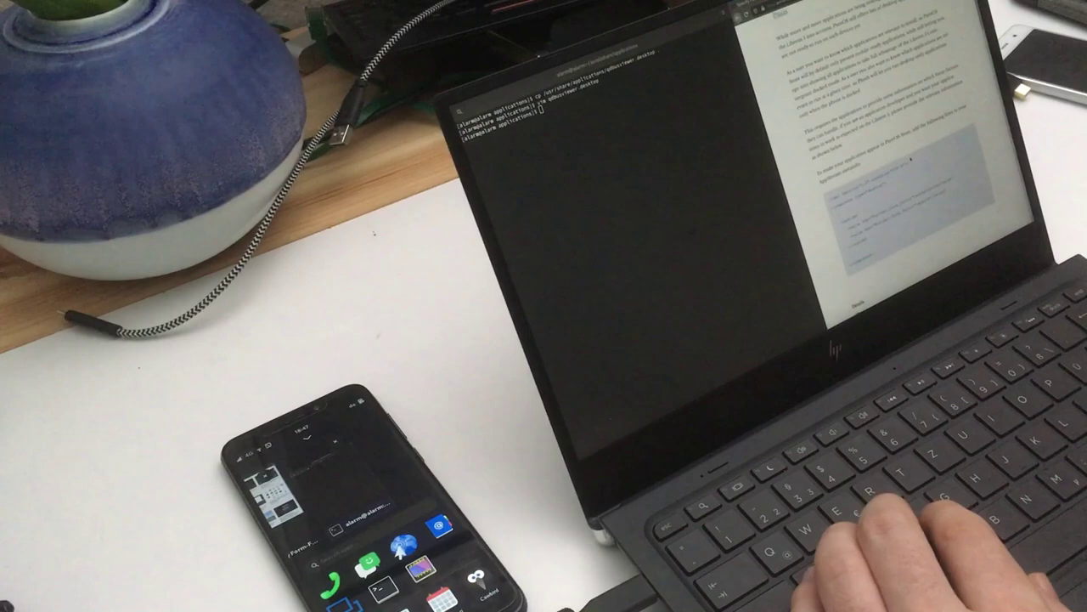
{"action": "scroll", "coordinate": [910, 159], "scroll_direction": "down", "scroll_amount": 2}
{"action": "scroll", "coordinate": [911, 158], "scroll_direction": "down", "scroll_amount": 3}
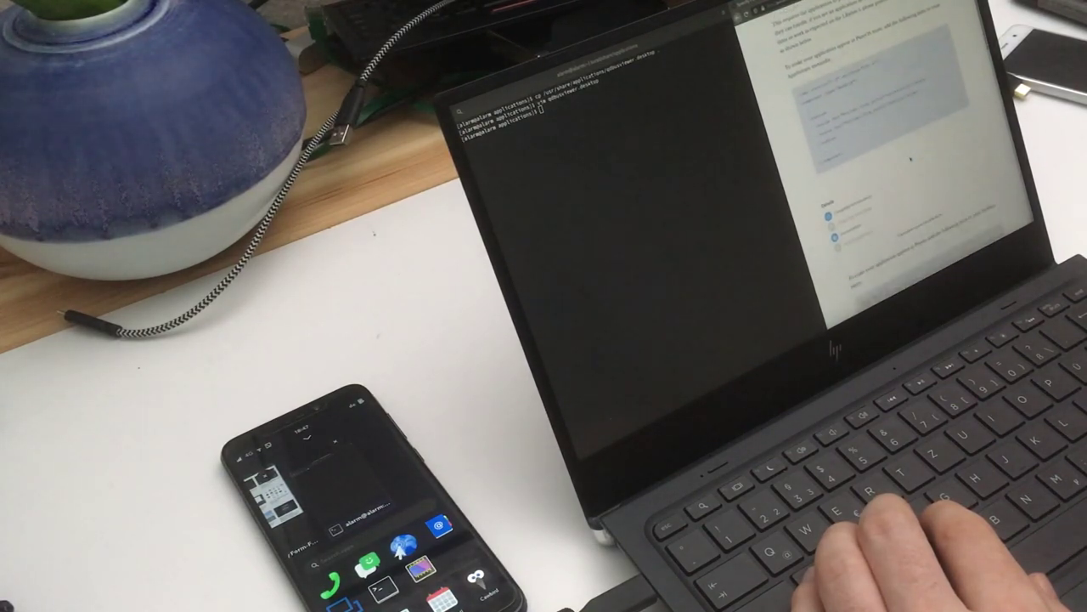
{"action": "scroll", "coordinate": [911, 159], "scroll_direction": "down", "scroll_amount": 2}
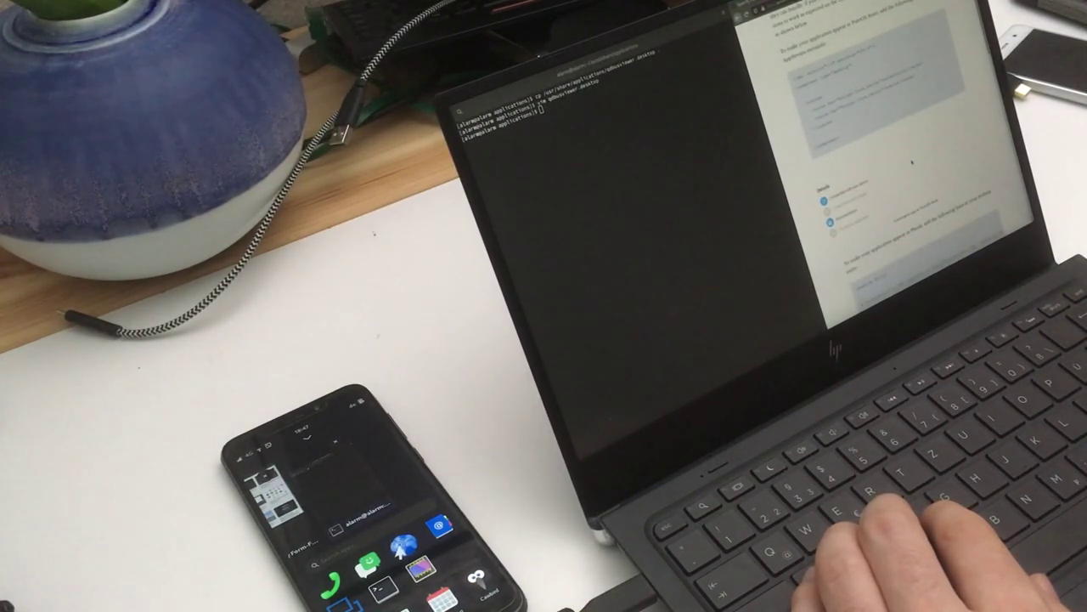
{"action": "scroll", "coordinate": [897, 173], "scroll_direction": "down", "scroll_amount": 2}
{"action": "scroll", "coordinate": [897, 173], "scroll_direction": "down", "scroll_amount": 3}
{"action": "scroll", "coordinate": [898, 172], "scroll_direction": "down", "scroll_amount": 2}
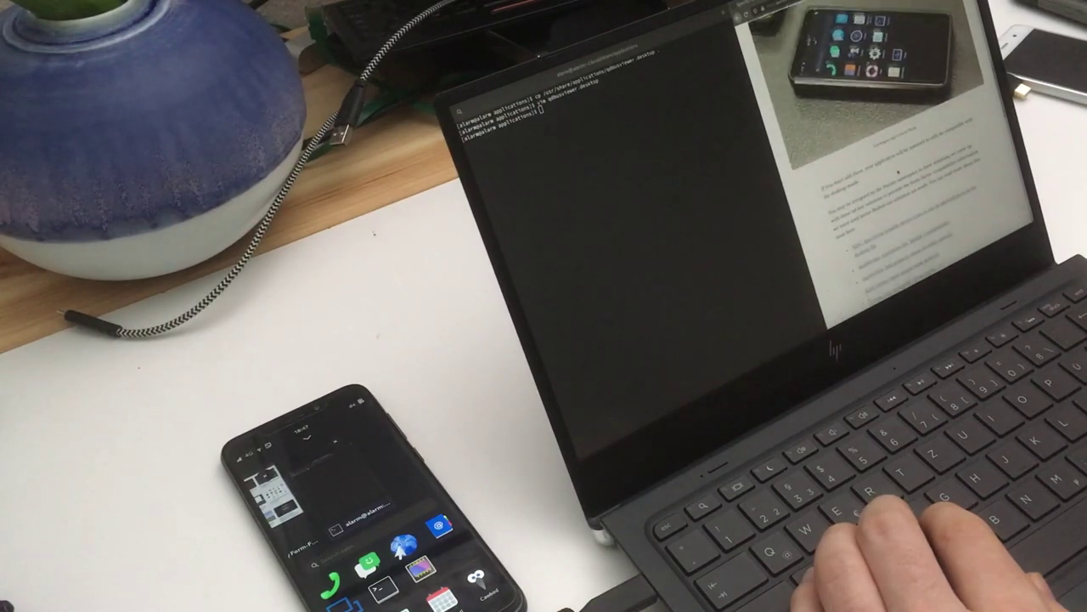
{"action": "scroll", "coordinate": [899, 172], "scroll_direction": "down", "scroll_amount": 2}
{"action": "scroll", "coordinate": [899, 173], "scroll_direction": "down", "scroll_amount": 1}
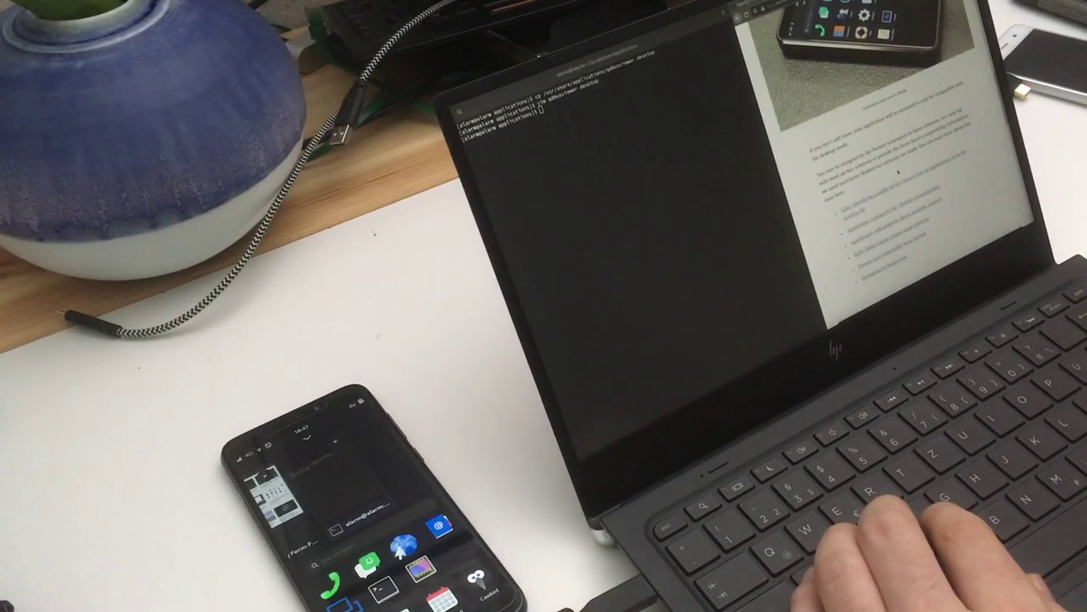
{"action": "scroll", "coordinate": [899, 172], "scroll_direction": "down", "scroll_amount": 5}
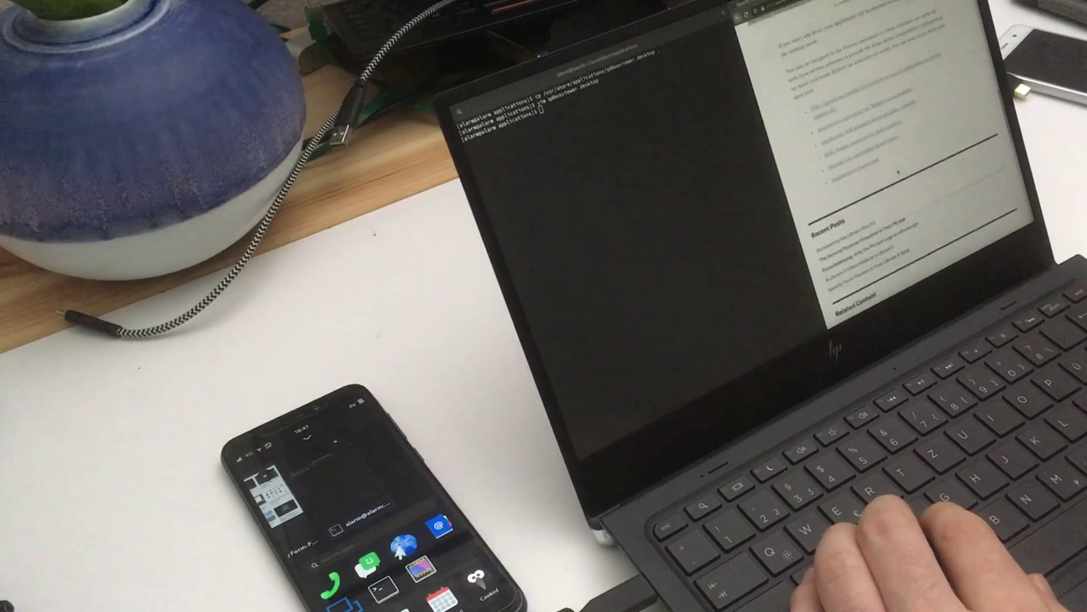
{"action": "scroll", "coordinate": [899, 172], "scroll_direction": "down", "scroll_amount": 1}
{"action": "scroll", "coordinate": [899, 172], "scroll_direction": "up", "scroll_amount": 5}
{"action": "scroll", "coordinate": [899, 172], "scroll_direction": "up", "scroll_amount": 2}
{"action": "scroll", "coordinate": [899, 173], "scroll_direction": "up", "scroll_amount": 5}
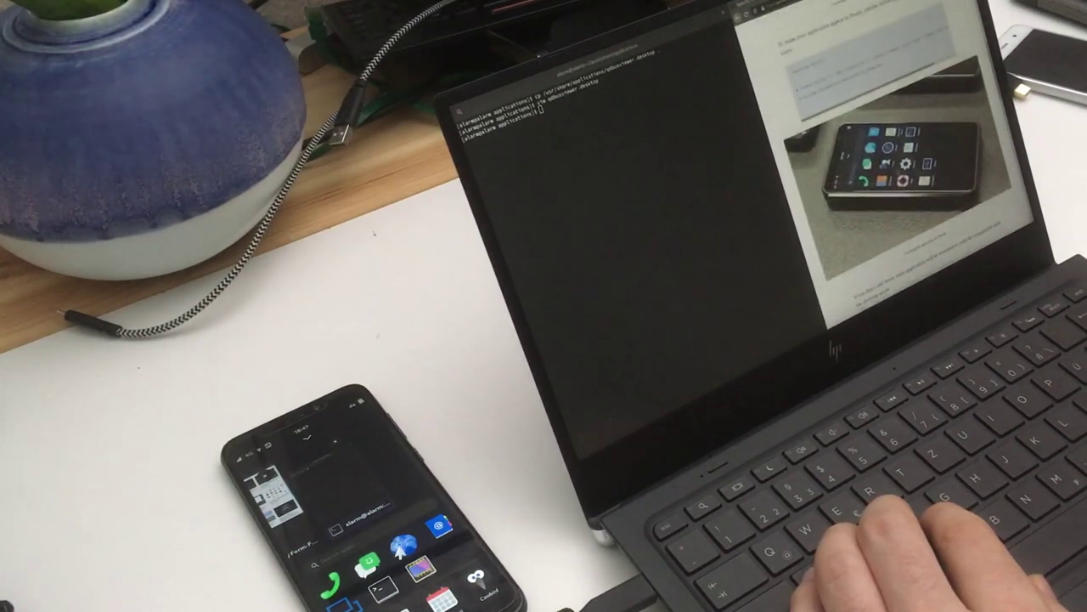
{"action": "scroll", "coordinate": [898, 172], "scroll_direction": "up", "scroll_amount": 3}
{"action": "scroll", "coordinate": [899, 172], "scroll_direction": "up", "scroll_amount": 1}
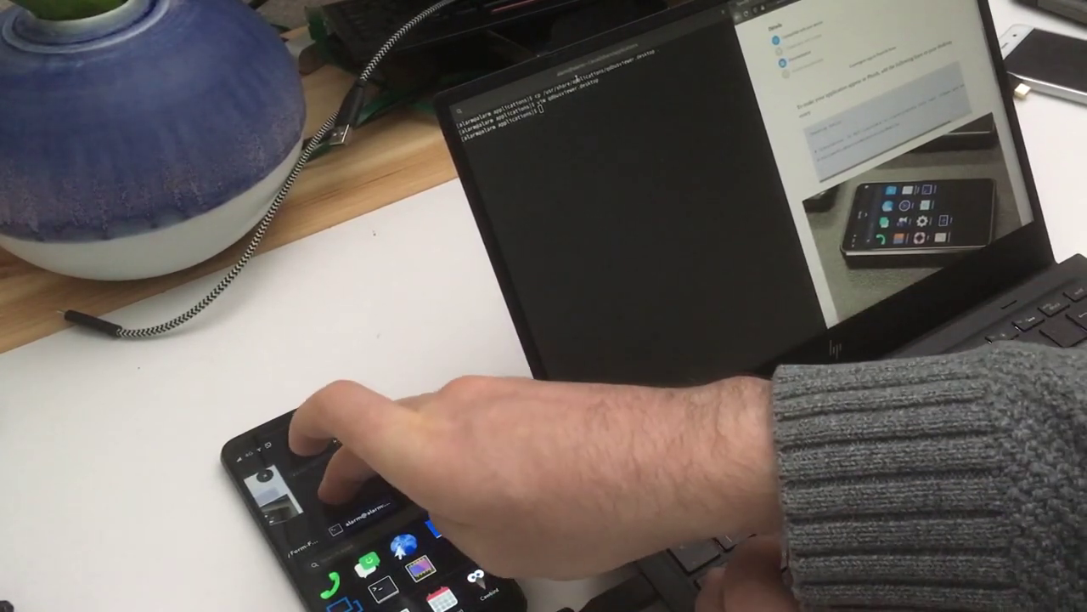
Close the app drawer, grep for gimp.desktop, and swap qdbusviewer for gimp in the recalled cp.
{"action": "left_click", "coordinate": [314, 454]}
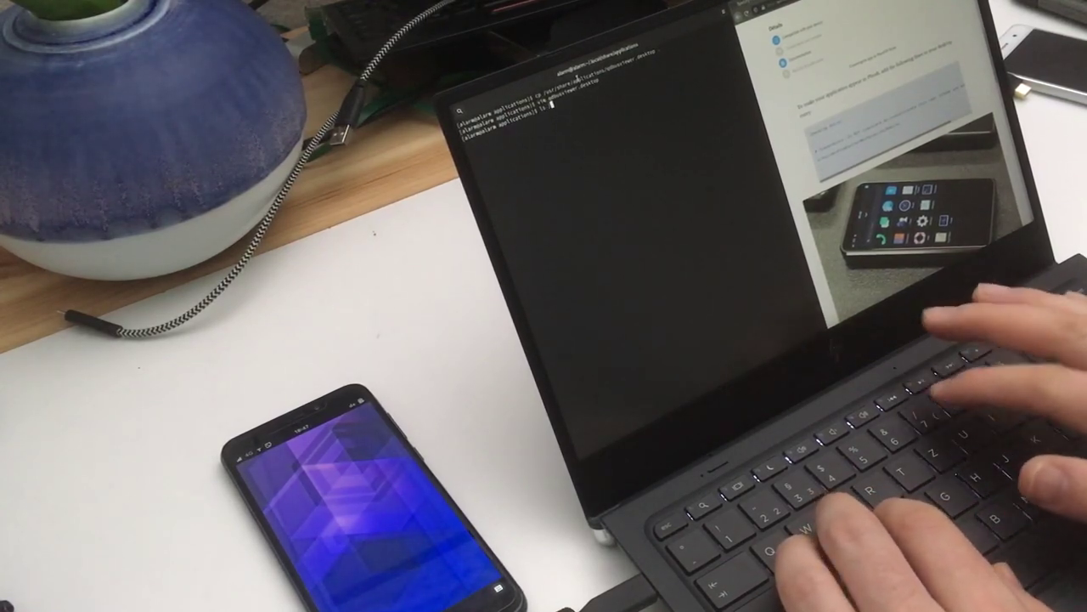
{"action": "type", "text": "ls /usr/share/"}
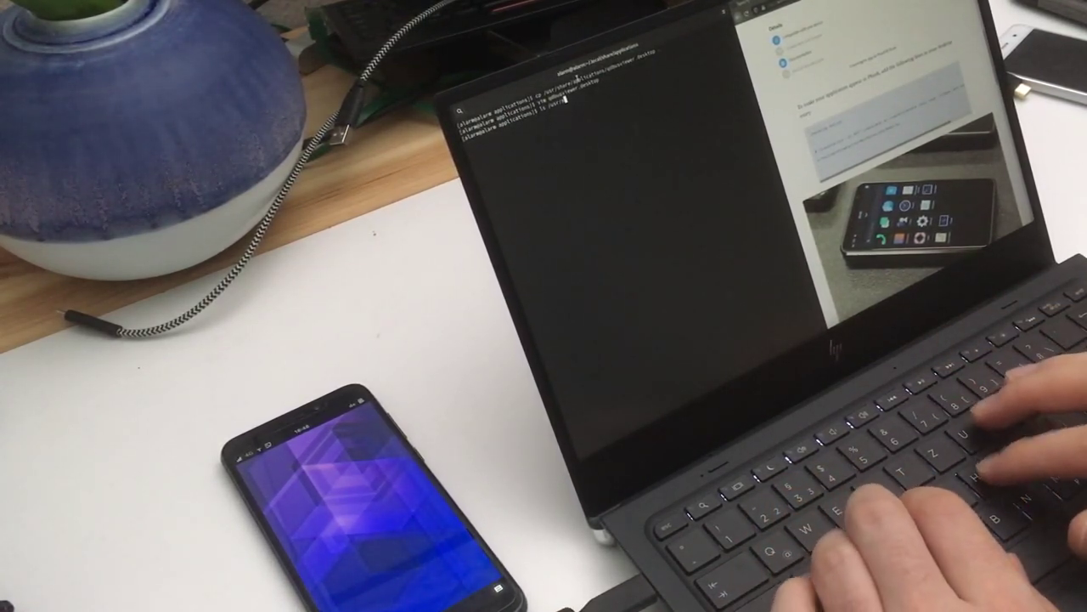
{"action": "type", "text": "applications/"}
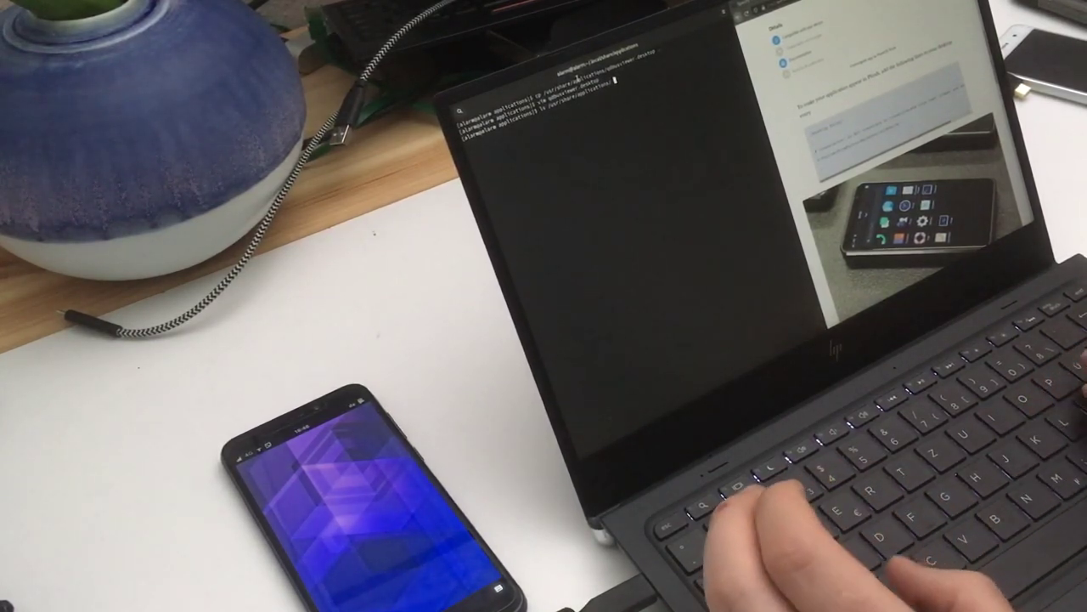
{"action": "type", "text": "q"}
{"action": "type", "text": " gre"}
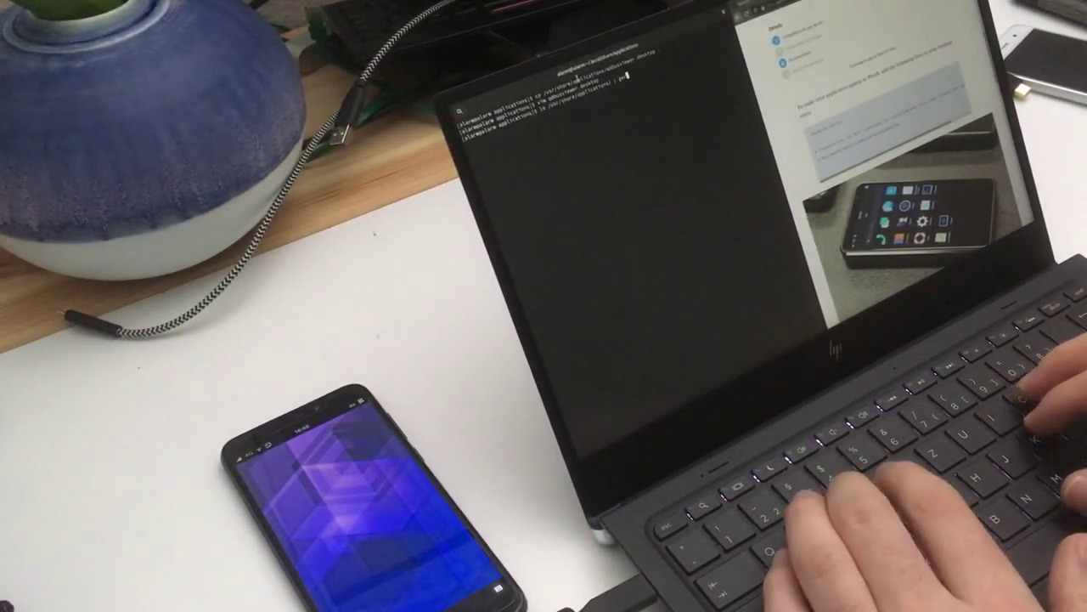
{"action": "type", "text": "p "}
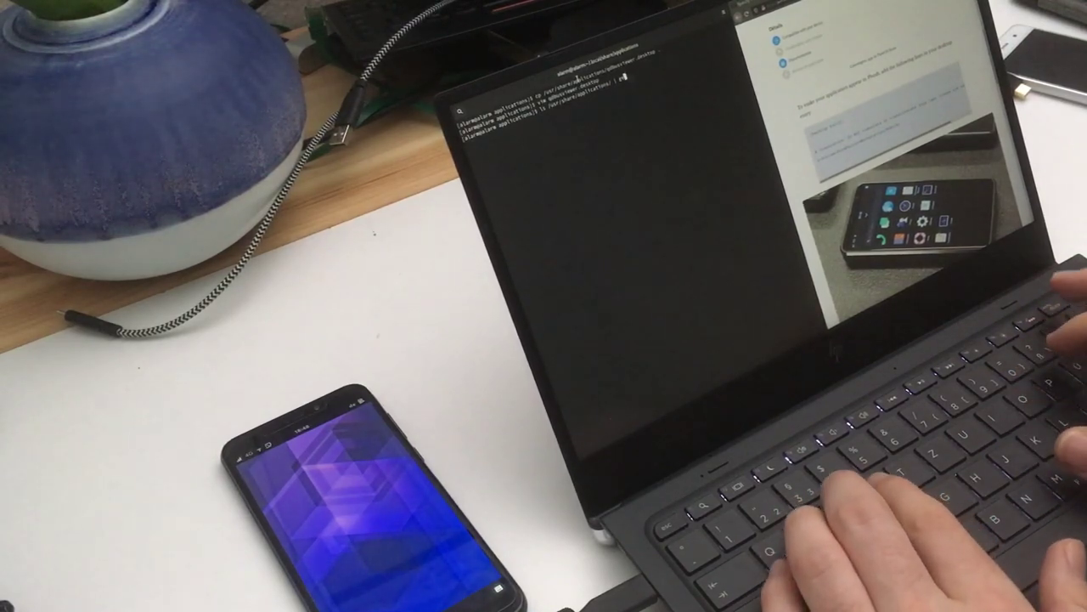
{"action": "type", "text": "gimp"}
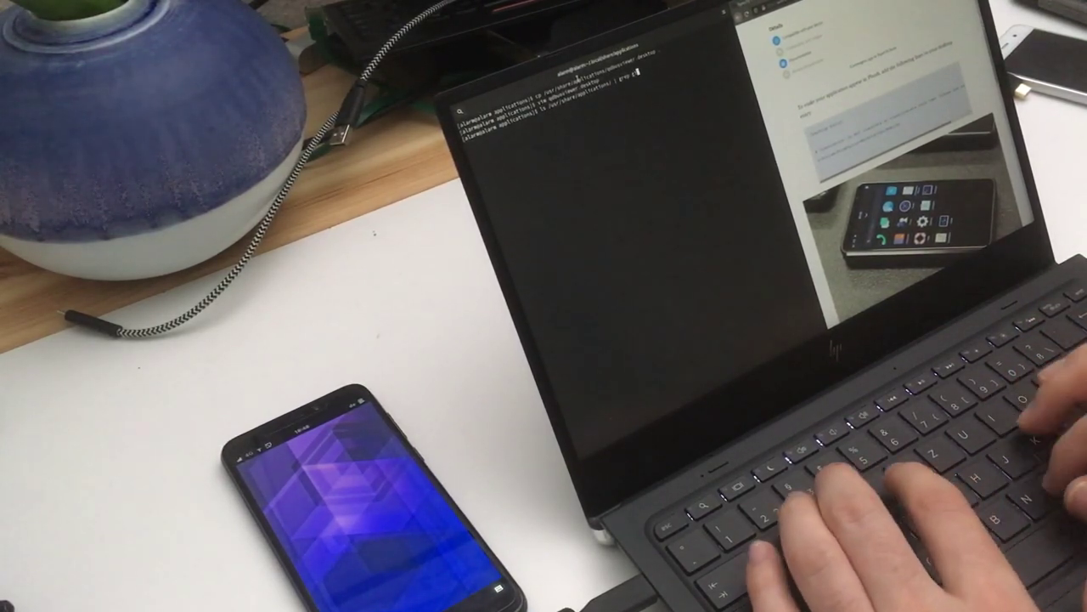
{"action": "key", "text": "Return"}
{"action": "type", "text": "cp /usr/share/applications/qdbusviewer.desktop"}
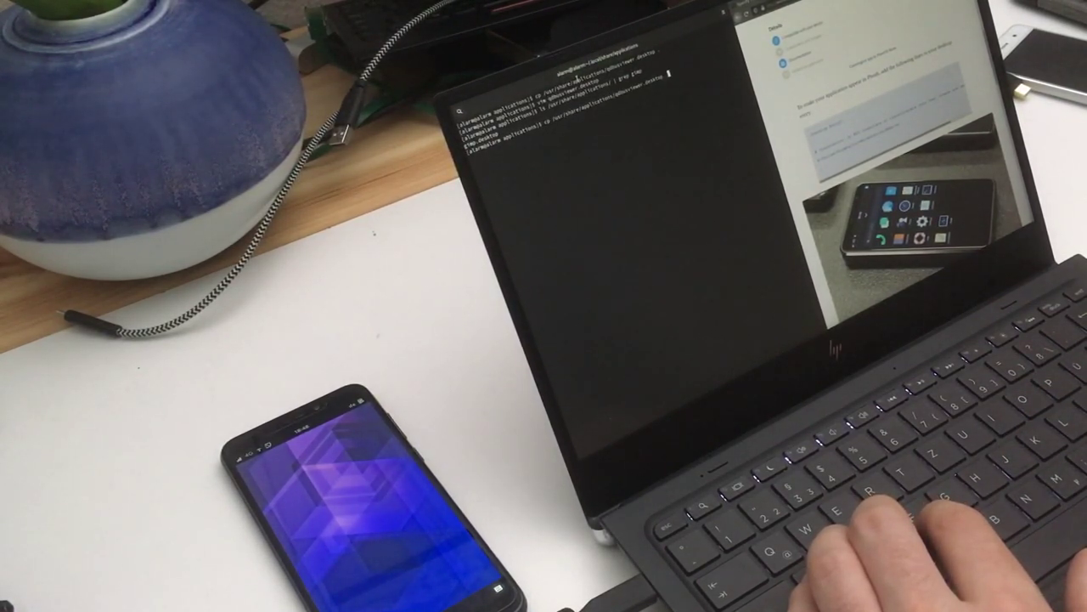
{"action": "key", "text": "alt+b"}
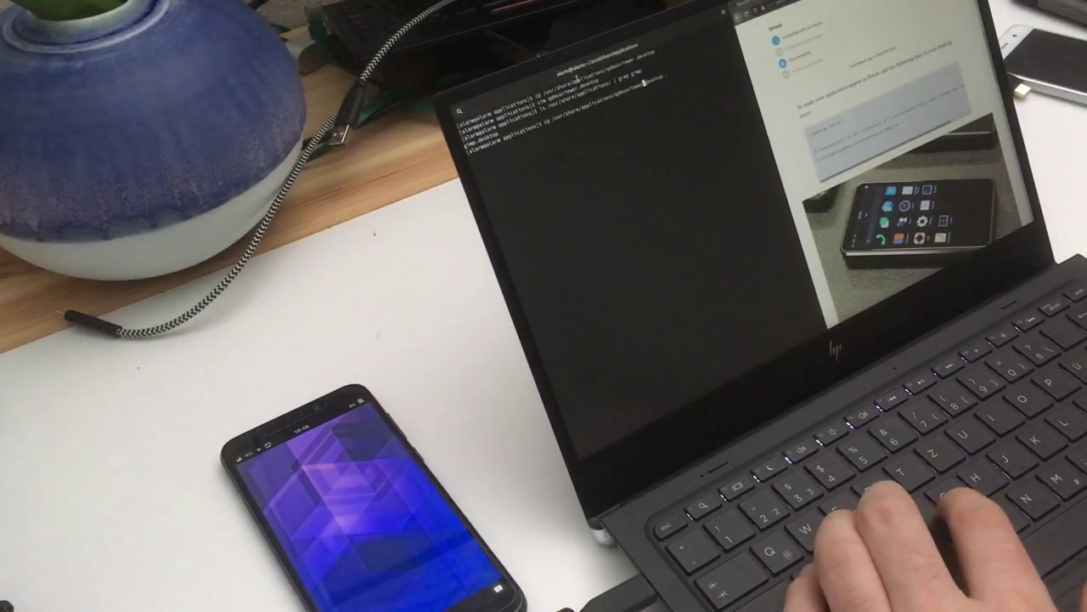
{"action": "key", "text": "alt+b"}
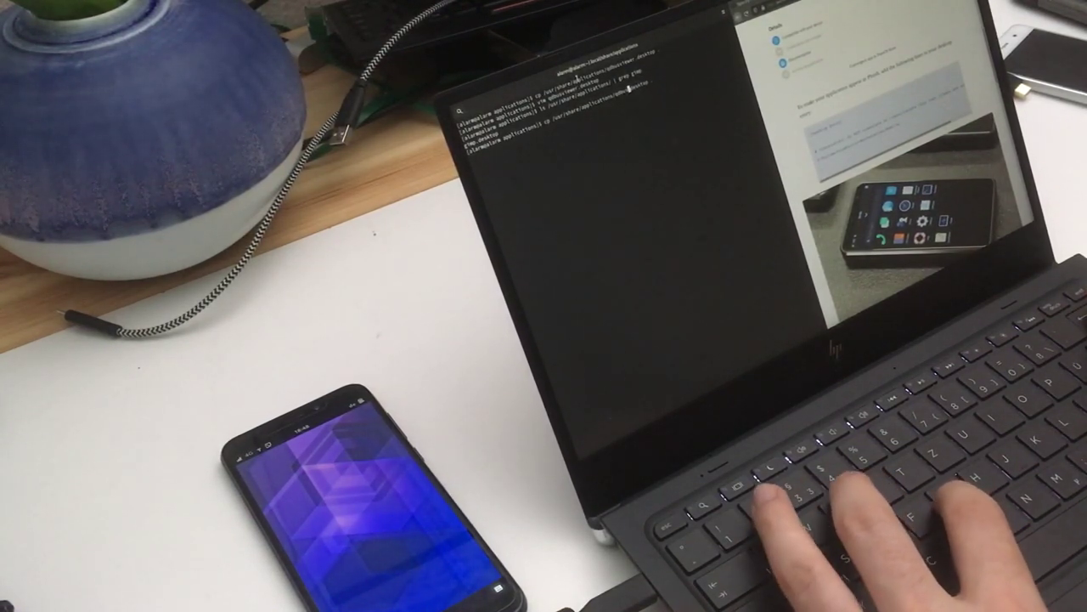
{"action": "key", "text": "alt+d"}
{"action": "type", "text": "g"}
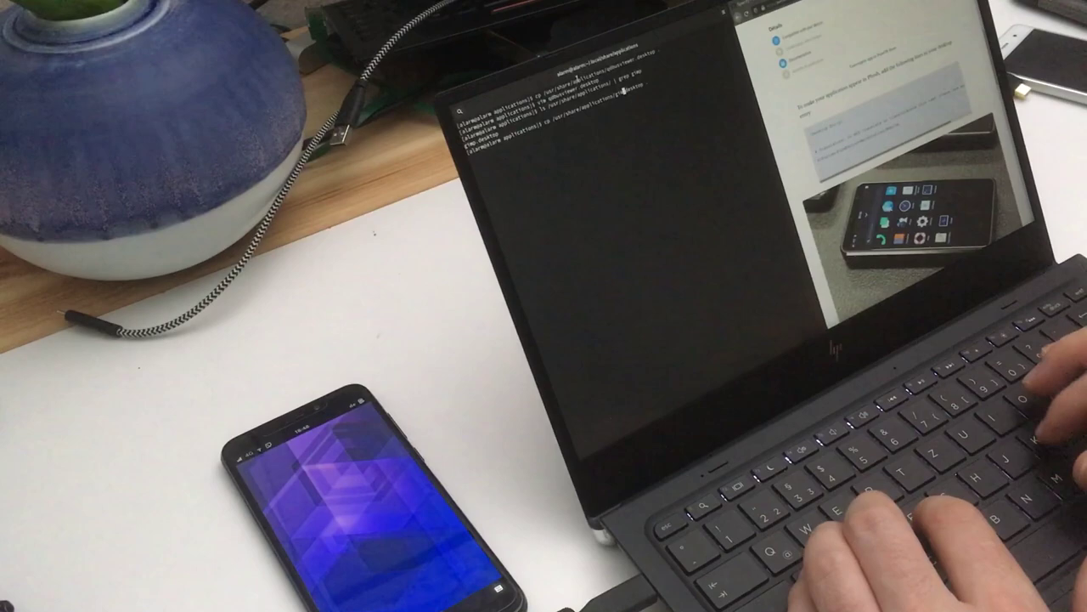
{"action": "type", "text": "."}
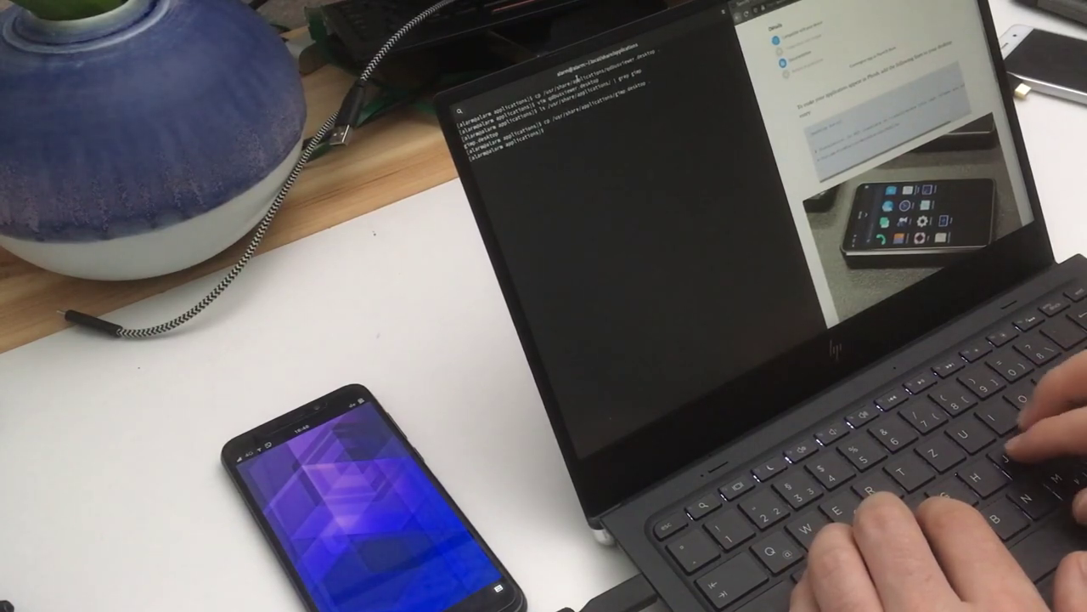
{"action": "type", "text": "vim gi"}
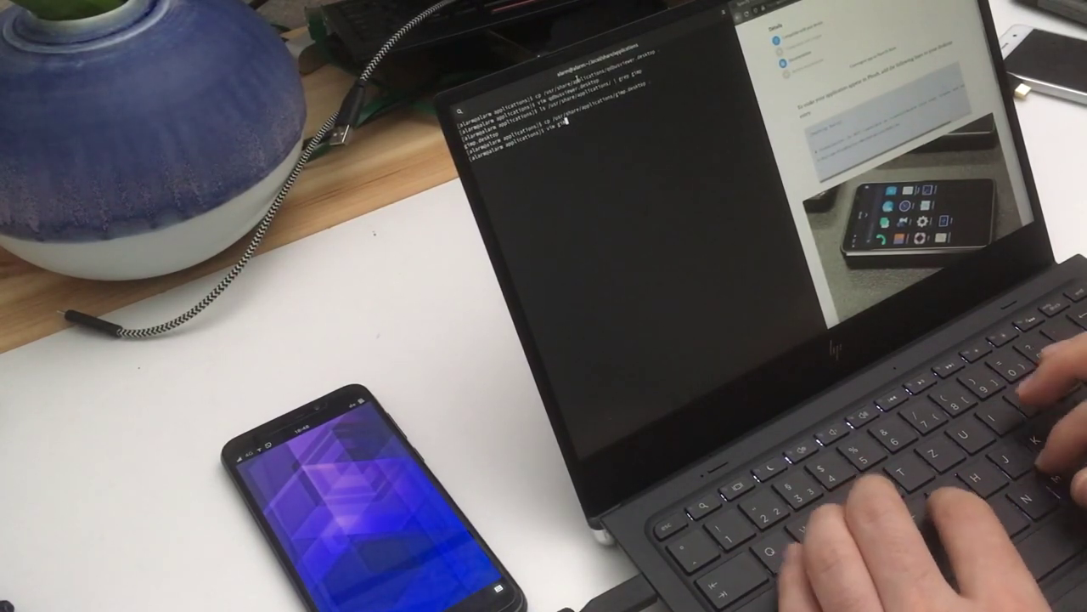
{"action": "type", "text": "mp.desktop"}
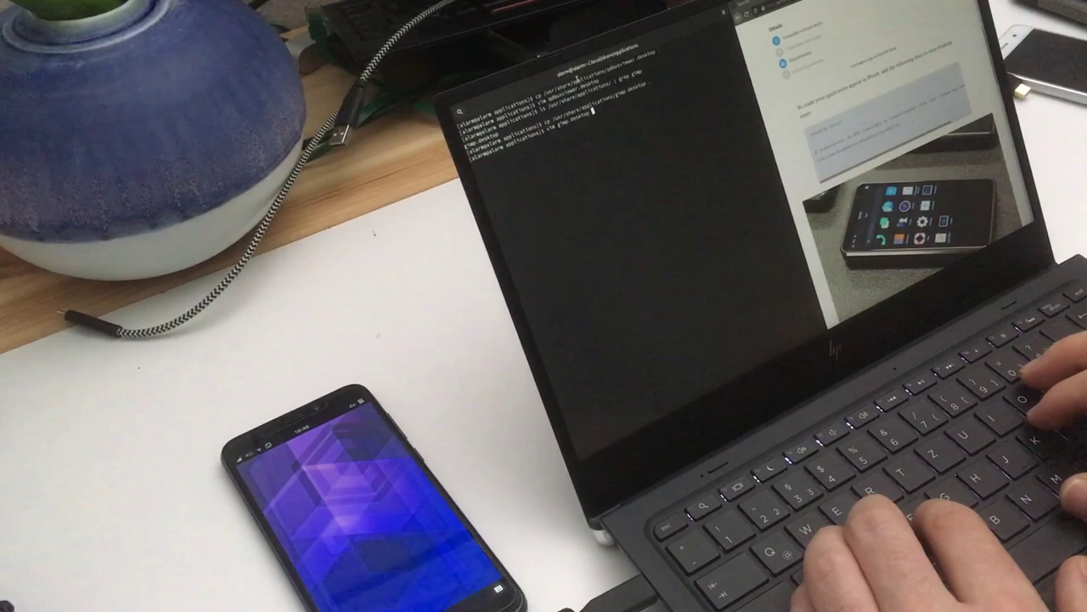
Open gimp.desktop in vim and move to the line where the new entry belongs.
{"action": "key", "text": "Return"}
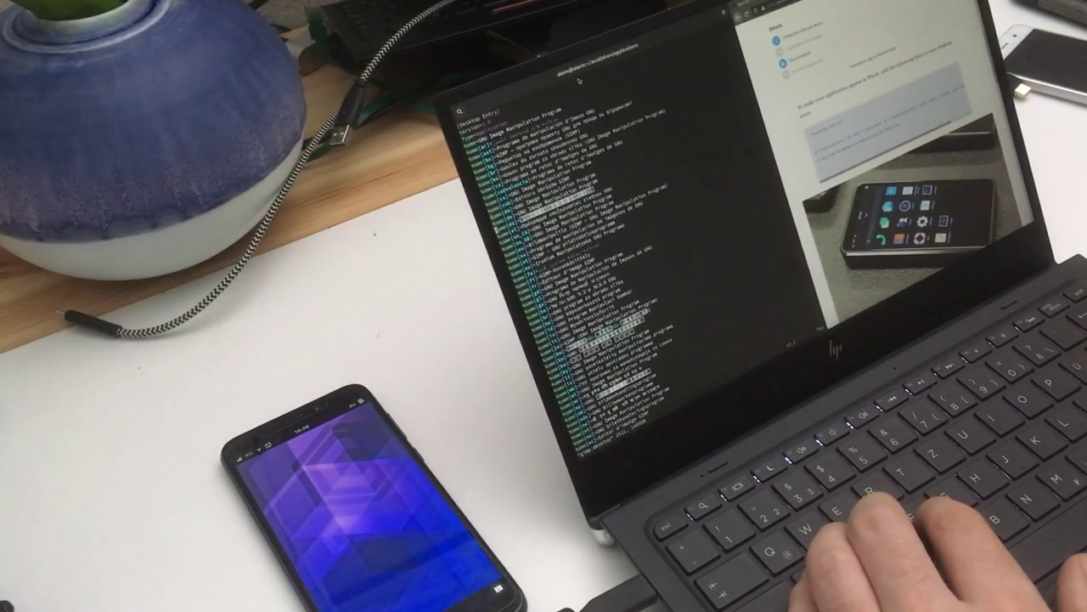
{"action": "key", "text": "Down"}
{"action": "key", "text": "Down"}
{"action": "key", "text": "Down"}
{"action": "key", "text": "Down"}
{"action": "key", "text": "Down"}
{"action": "key", "text": "Down"}
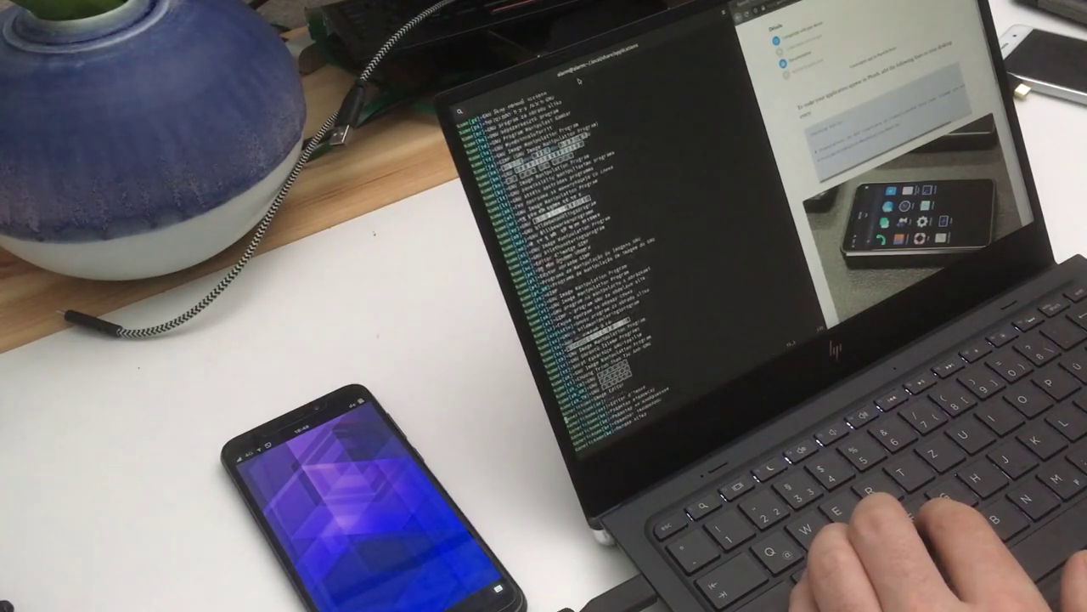
{"action": "key", "text": "Down"}
{"action": "key", "text": "Down"}
{"action": "key", "text": "Down"}
{"action": "key", "text": "Down"}
{"action": "key", "text": "Down"}
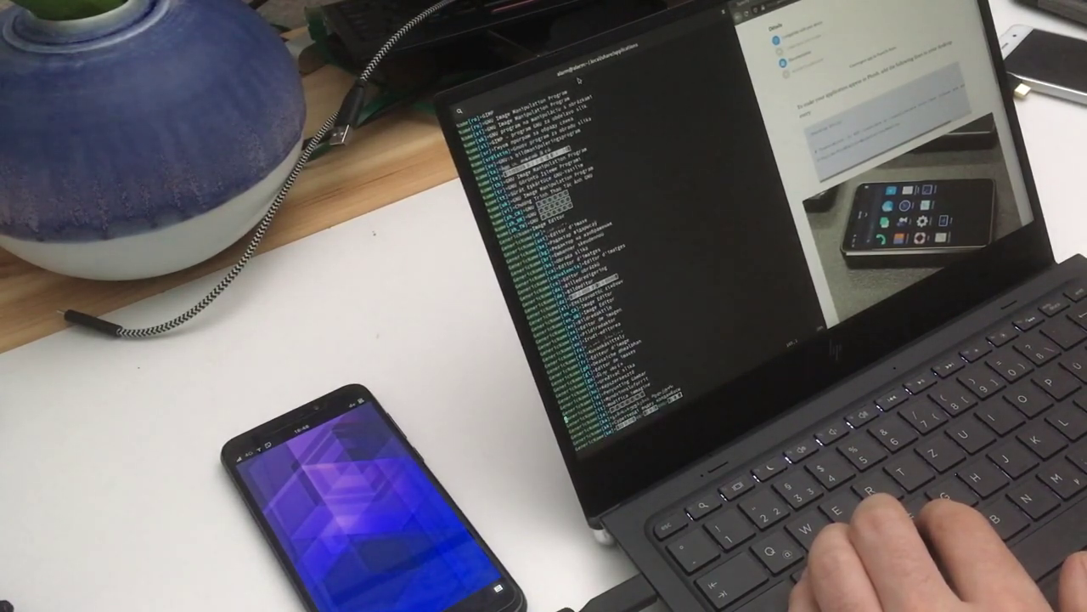
{"action": "key", "text": "Down"}
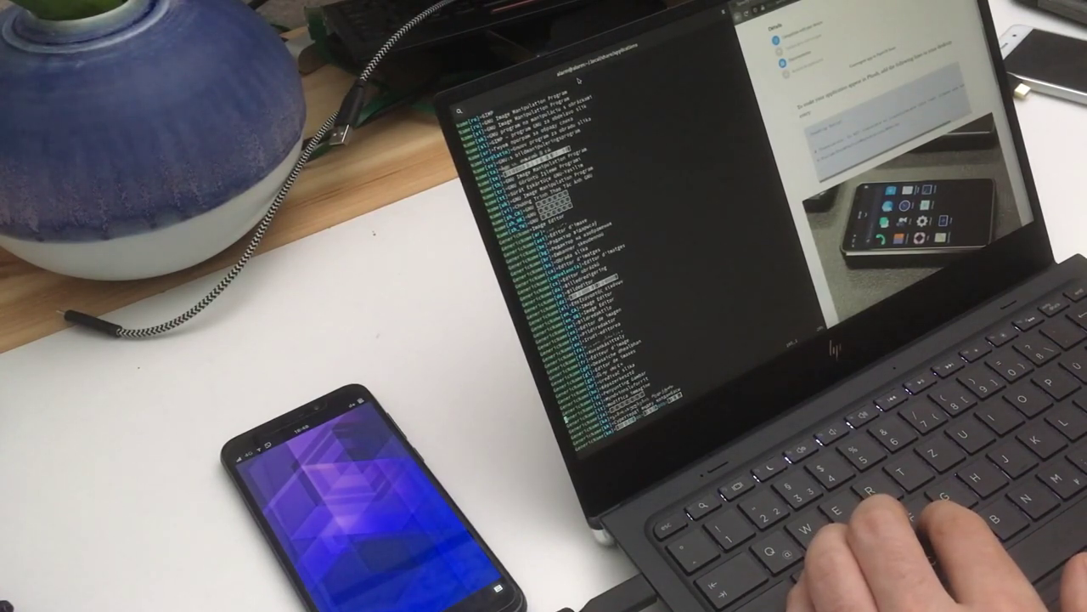
{"action": "key", "text": "Down"}
{"action": "key", "text": "Down"}
{"action": "key", "text": "Down"}
{"action": "key", "text": "Down"}
{"action": "key", "text": "Down"}
{"action": "key", "text": "Down"}
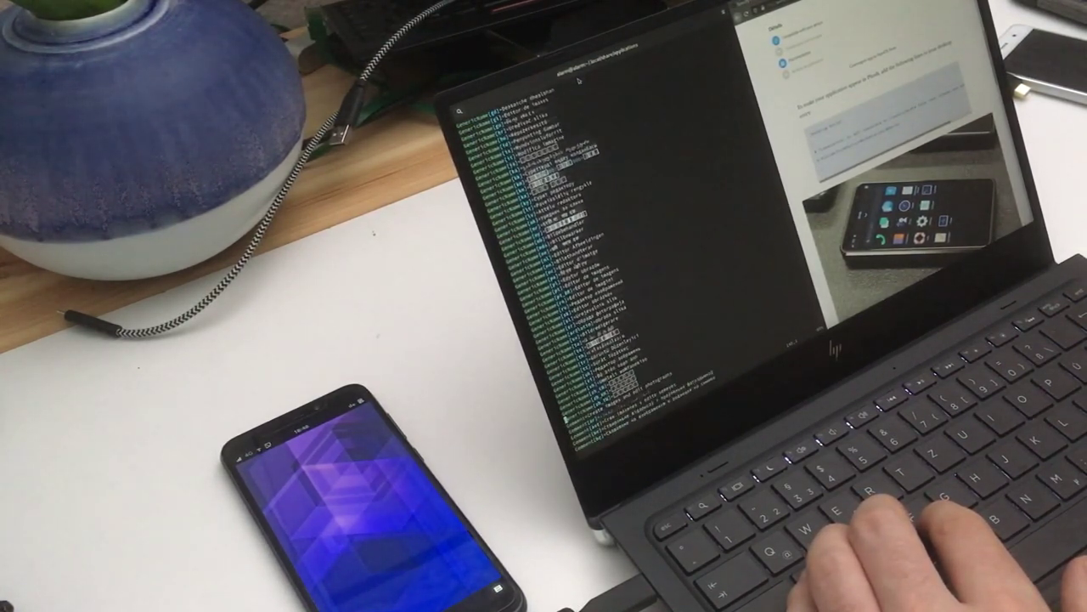
{"action": "key", "text": "Down"}
{"action": "key", "text": "Down"}
{"action": "key", "text": "Down"}
{"action": "key", "text": "Down"}
{"action": "key", "text": "Down"}
{"action": "key", "text": "Down"}
{"action": "key", "text": "Down"}
{"action": "key", "text": "Down"}
{"action": "key", "text": "Down"}
{"action": "key", "text": "Down"}
{"action": "key", "text": "Down"}
{"action": "key", "text": "Down"}
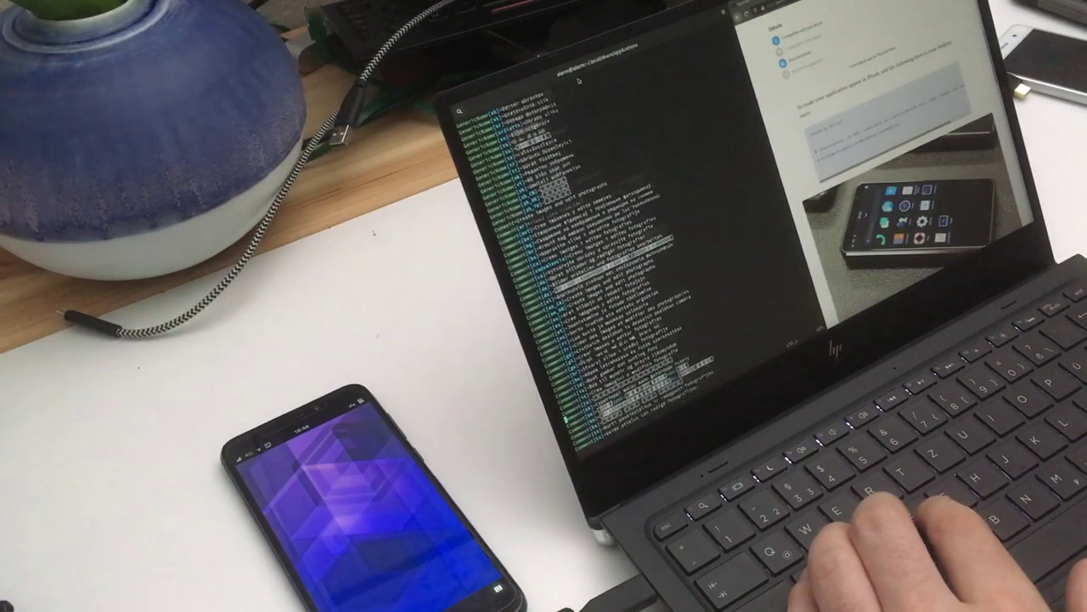
{"action": "key", "text": "Down"}
{"action": "key", "text": "Down"}
{"action": "key", "text": "Down"}
{"action": "key", "text": "Down"}
{"action": "key", "text": "Down"}
{"action": "key", "text": "Down"}
{"action": "key", "text": "Down"}
{"action": "key", "text": "Down"}
{"action": "key", "text": "Down"}
{"action": "key", "text": "Down"}
{"action": "key", "text": "Down"}
{"action": "key", "text": "Down"}
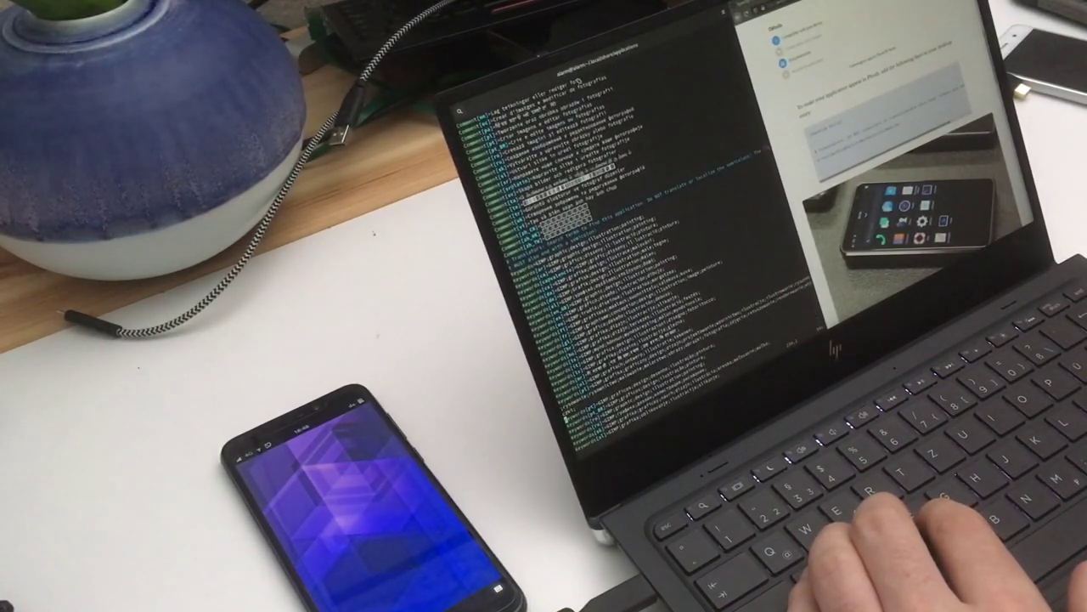
{"action": "key", "text": "Down"}
{"action": "key", "text": "Down"}
{"action": "key", "text": "Down"}
{"action": "key", "text": "Down"}
{"action": "key", "text": "Down"}
{"action": "key", "text": "Down"}
{"action": "key", "text": "Down"}
{"action": "key", "text": "Down"}
{"action": "key", "text": "Down"}
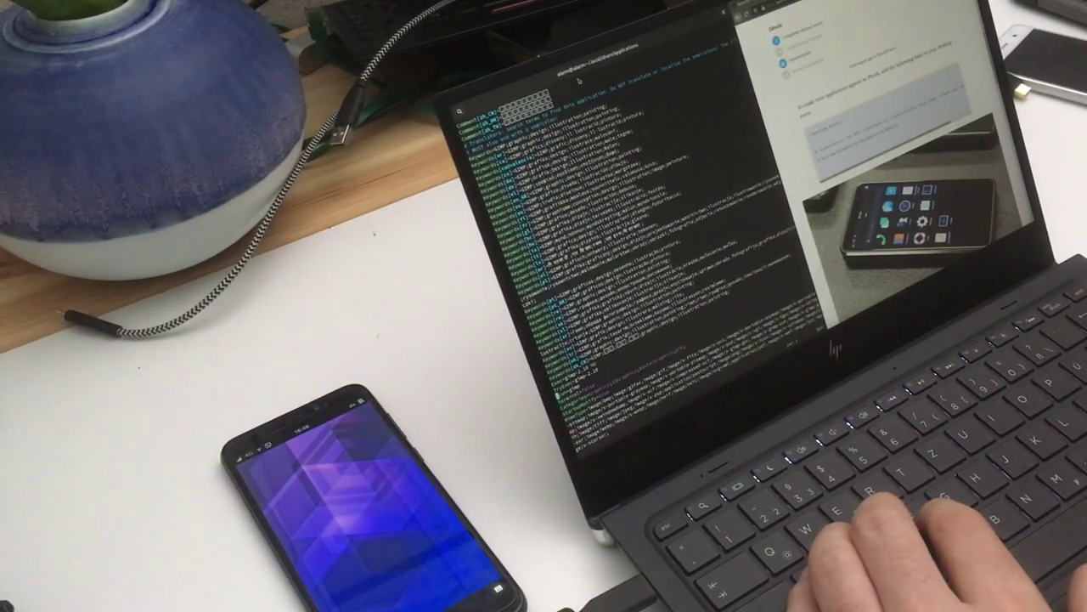
{"action": "key", "text": "Up"}
{"action": "key", "text": "Up"}
{"action": "key", "text": "Up"}
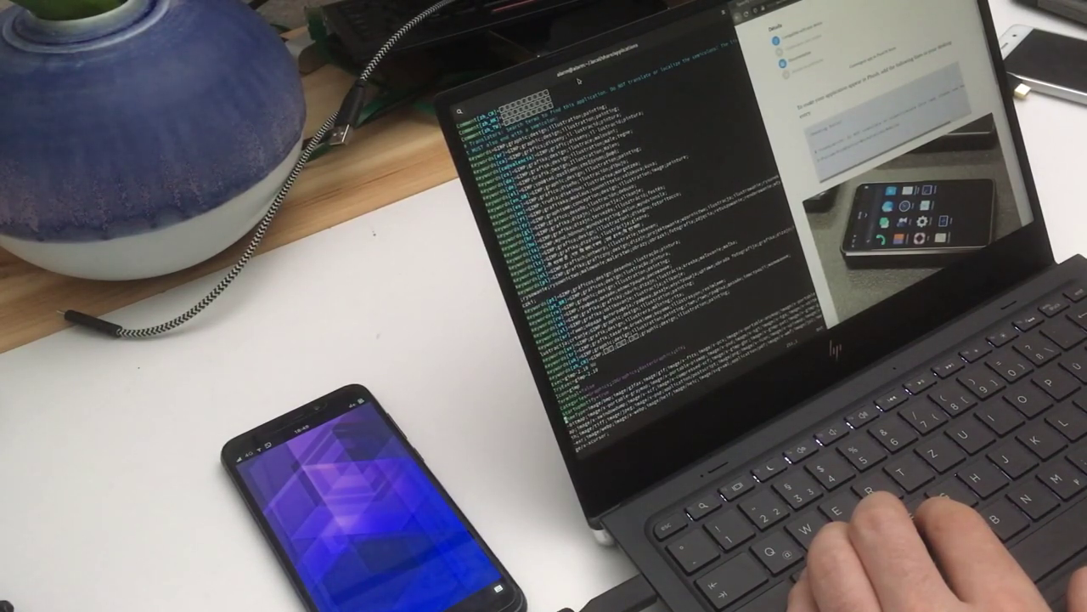
Insert the line X-Purism-FormFactor=Workstation and leave insert mode.
{"action": "key", "text": "i"}
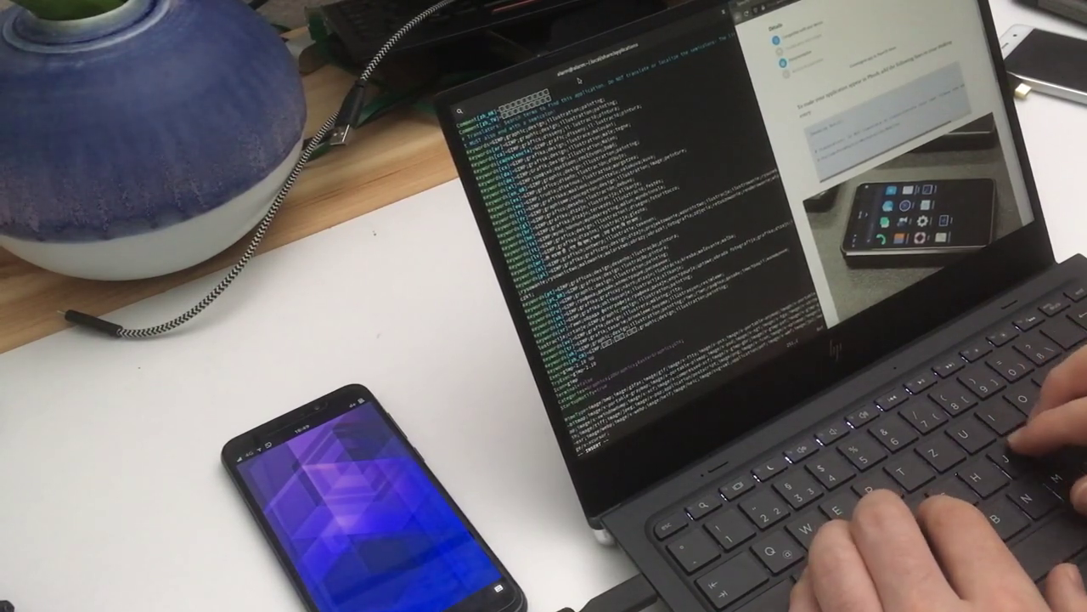
{"action": "key", "text": "Return"}
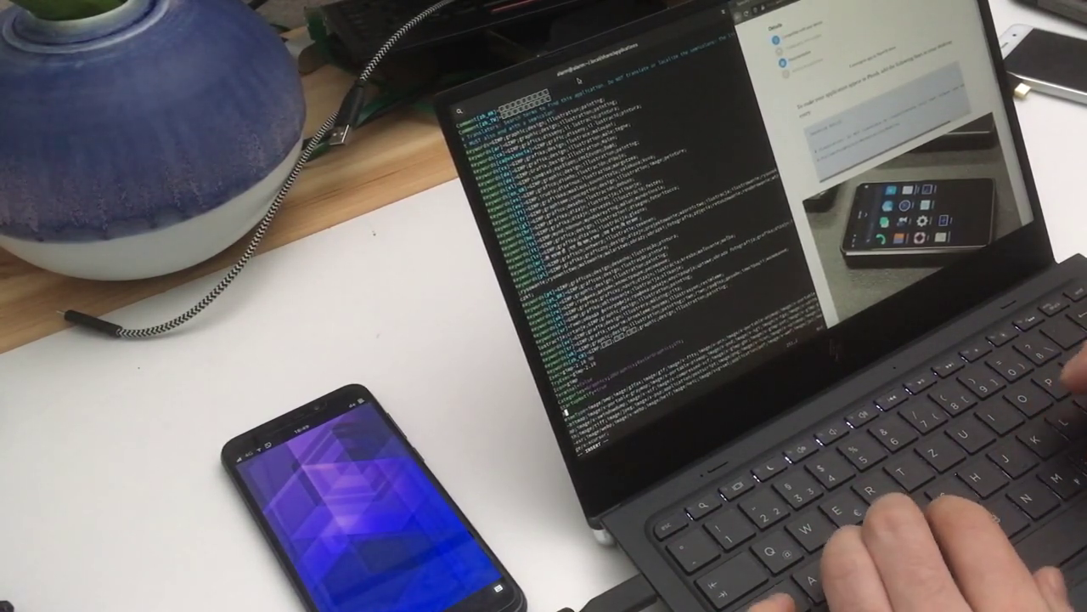
{"action": "type", "text": "X-Pu"}
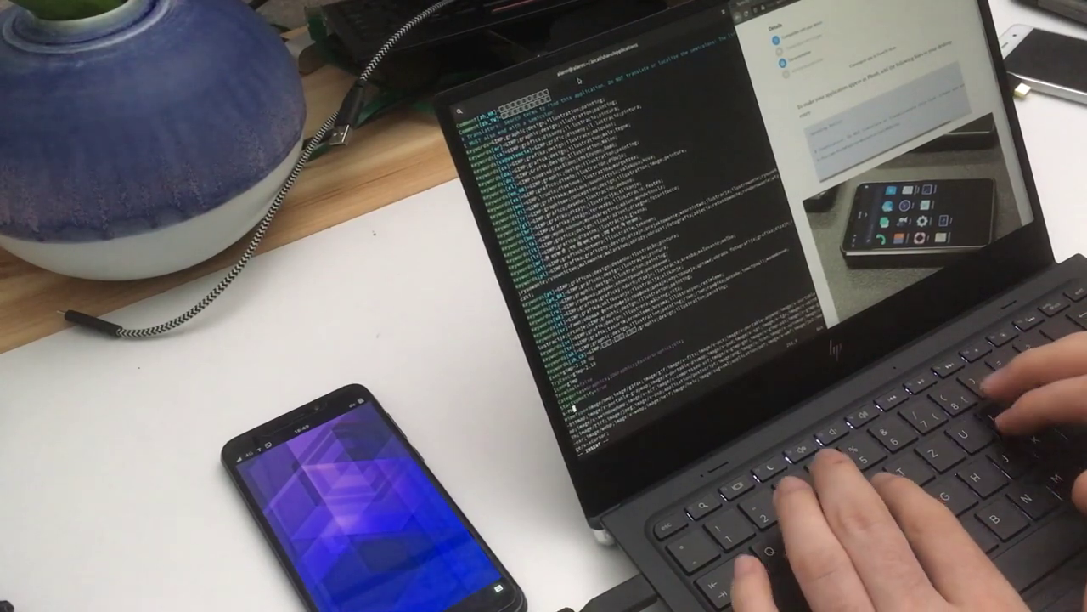
{"action": "type", "text": "rism"}
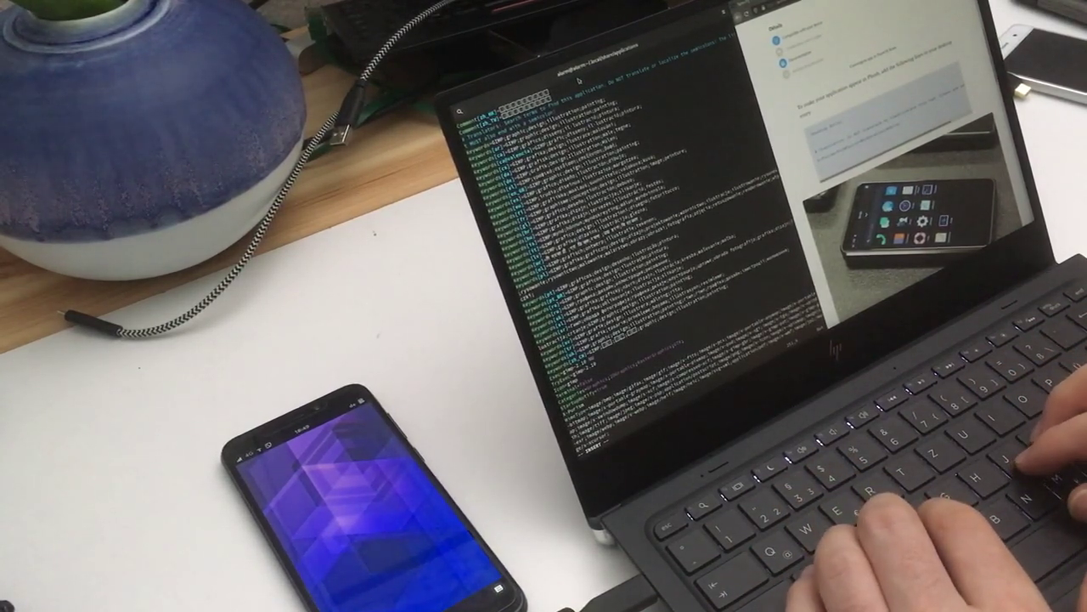
{"action": "type", "text": "-Form"}
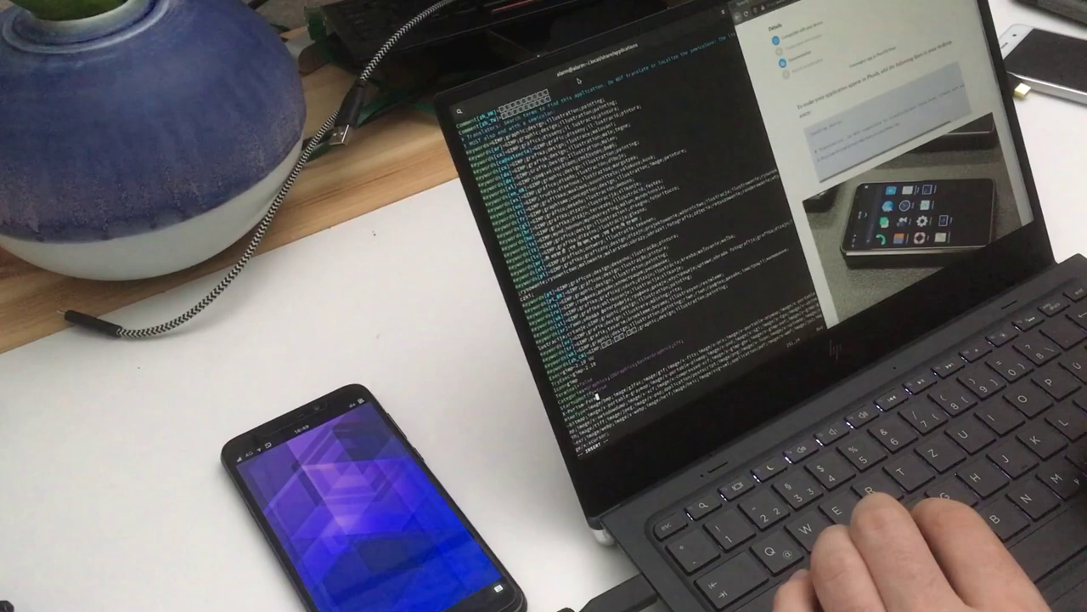
{"action": "type", "text": "Factor"}
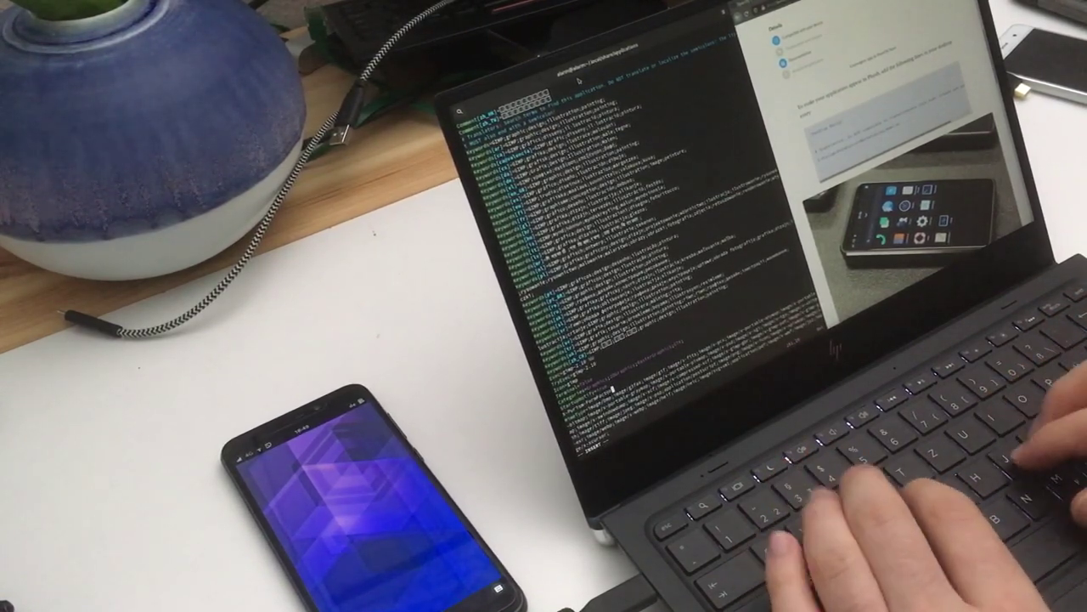
{"action": "type", "text": "="}
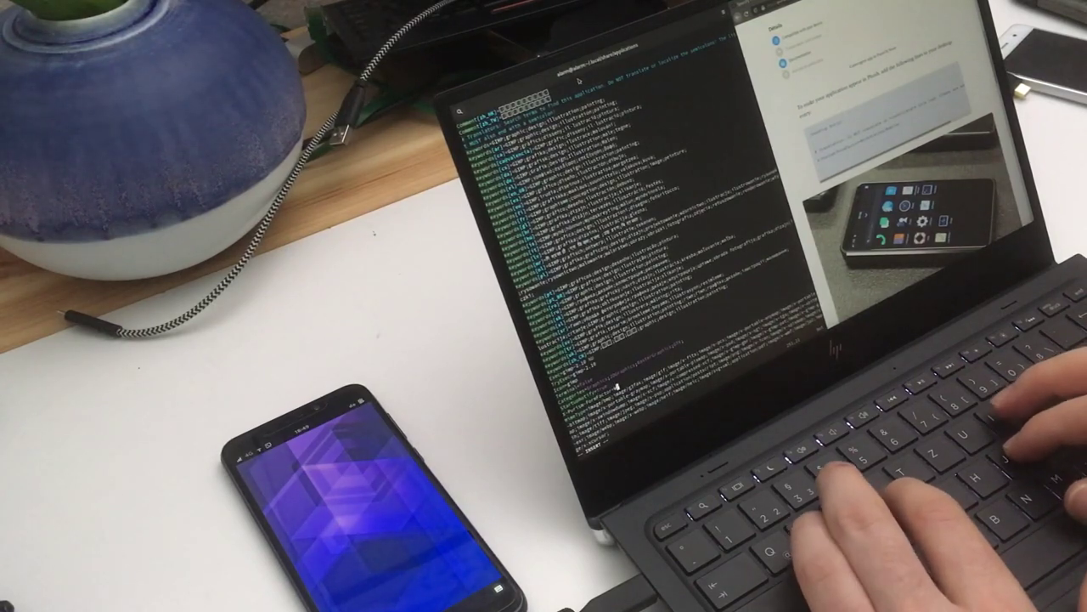
{"action": "type", "text": "Wor"}
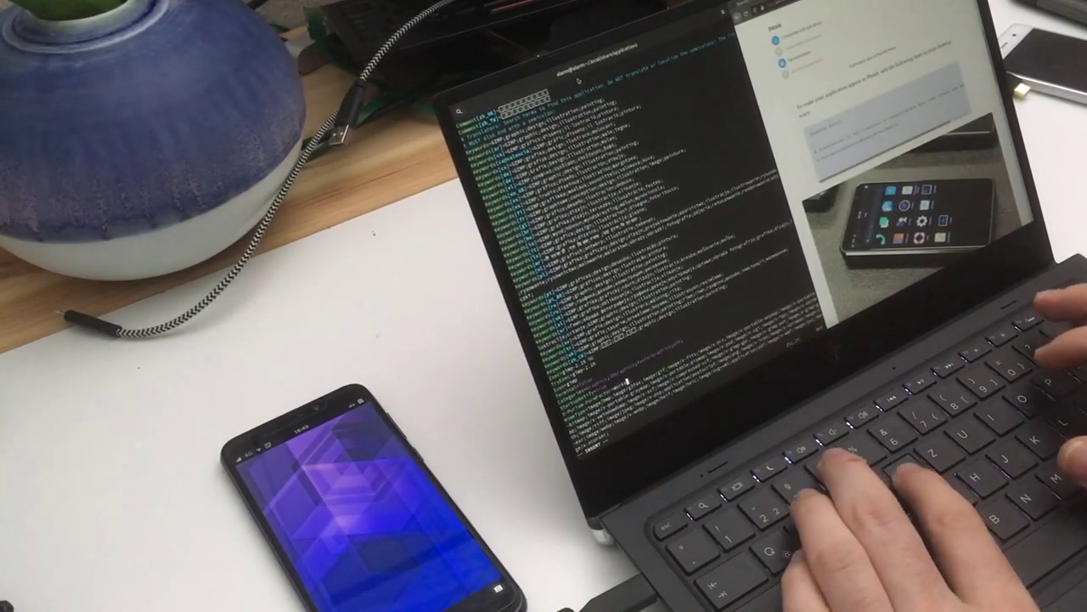
{"action": "type", "text": "kstat"}
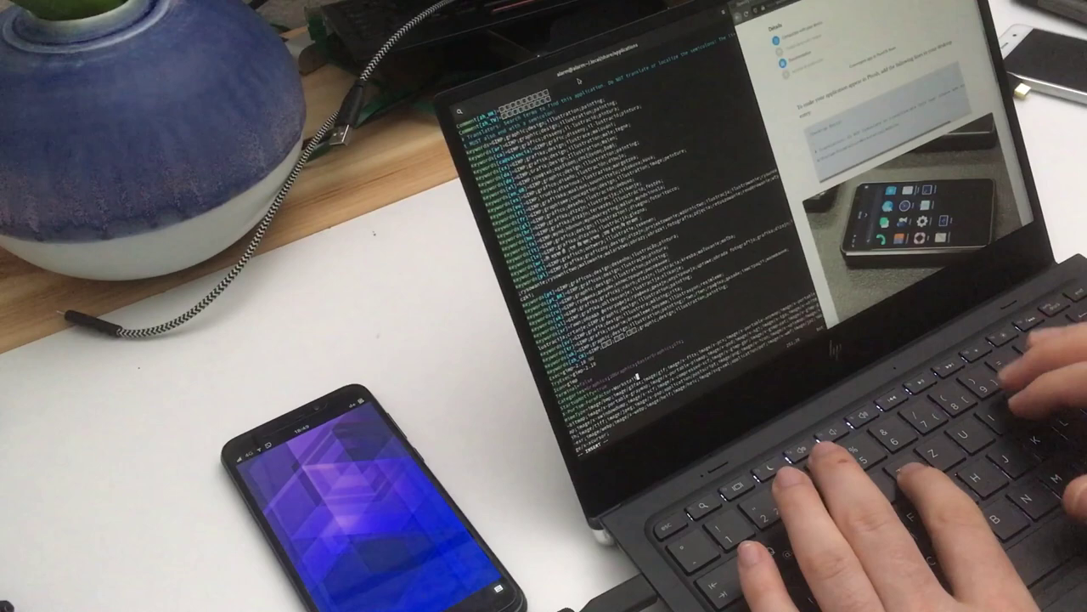
{"action": "type", "text": "ion"}
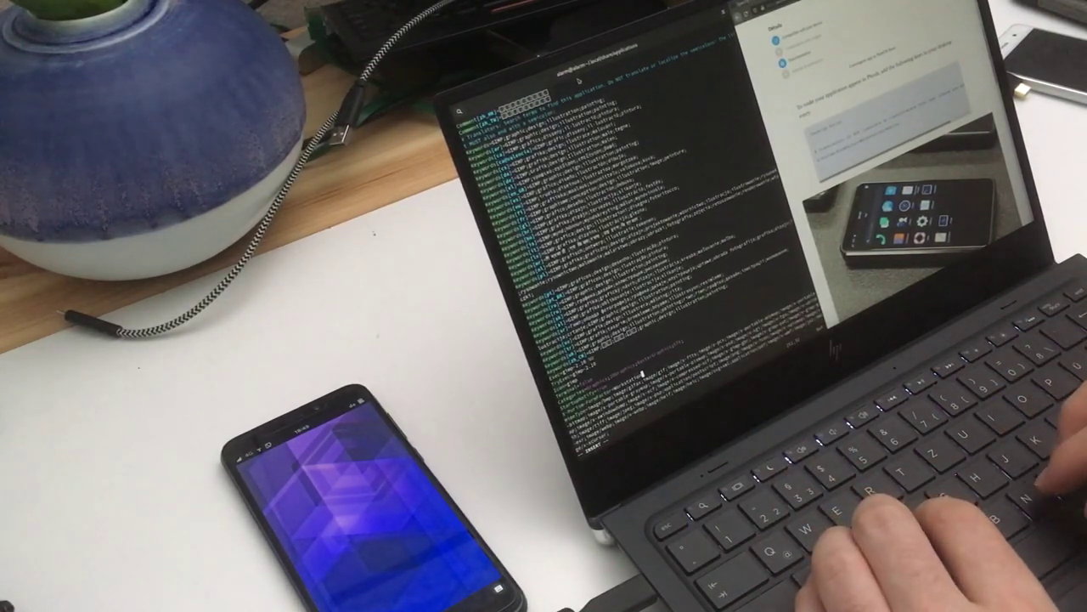
{"action": "type", "text": ";"}
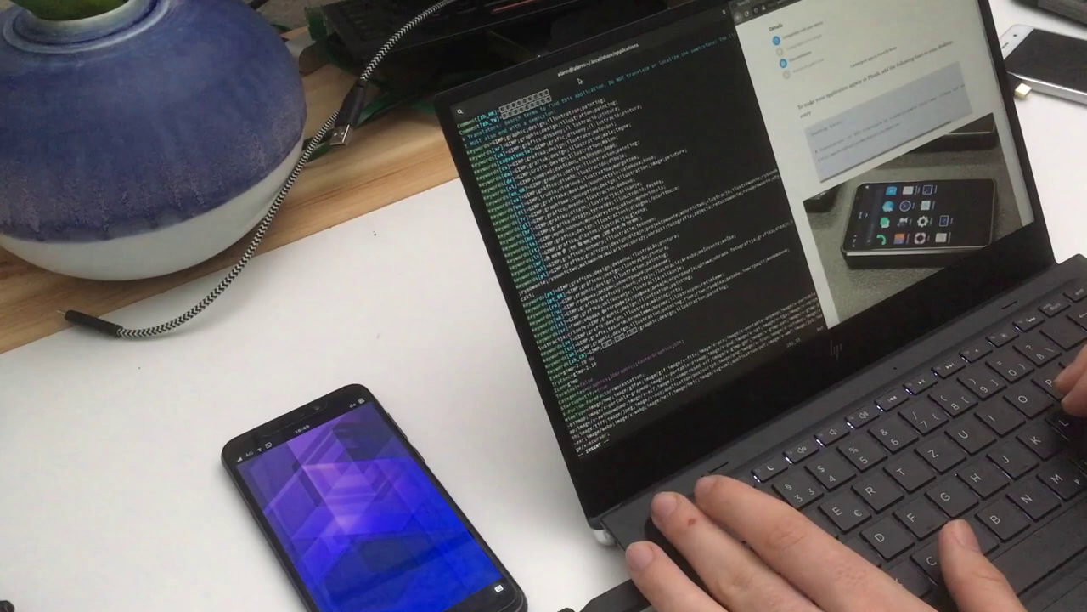
{"action": "key", "text": "Escape"}
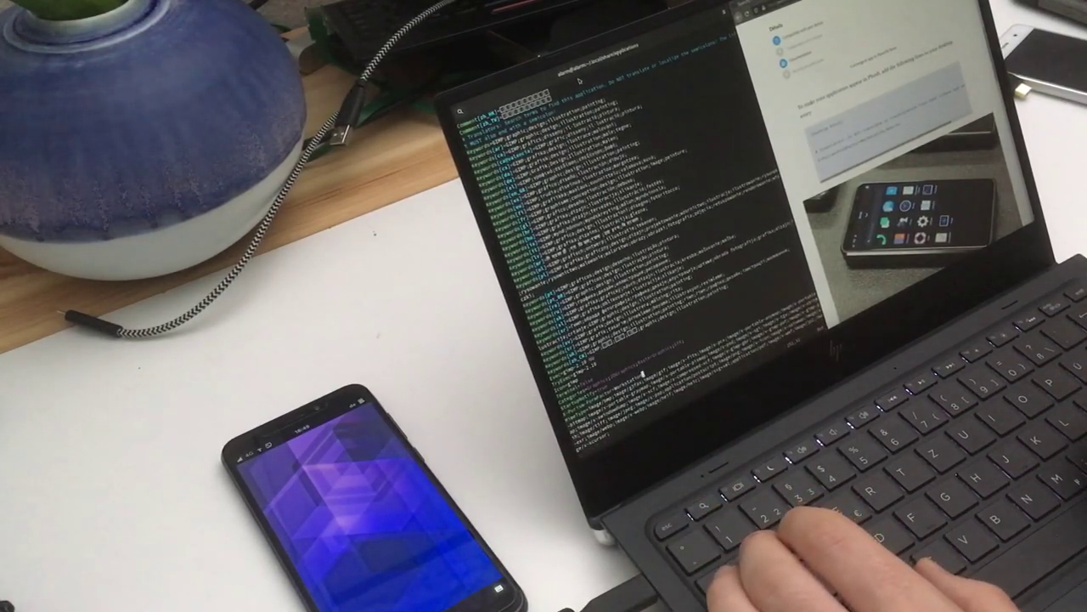
{"action": "type", "text": ":wq"}
Save gimp.desktop with :wq and launch GIMP from the terminal onto the phone.
{"action": "key", "text": "Return"}
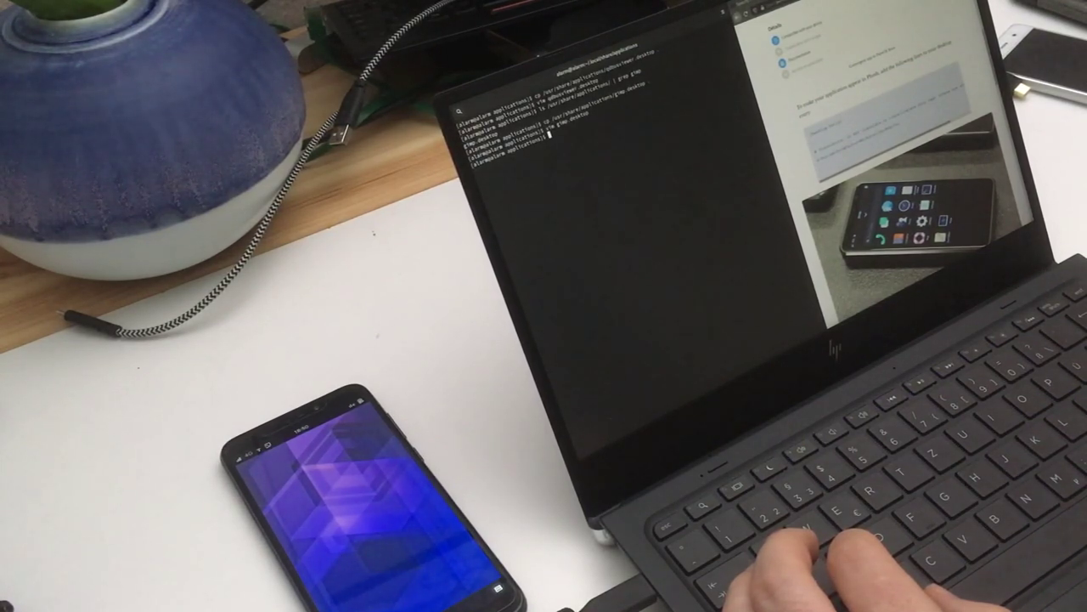
{"action": "key", "text": "Return"}
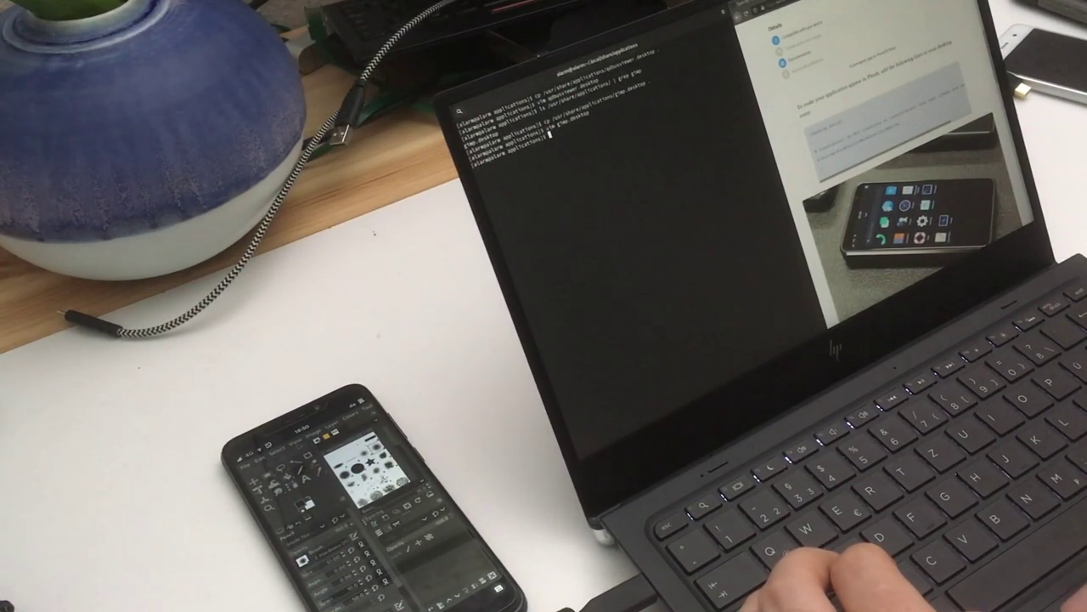
Shift GIMP onto the laptop display and bring up File > Open.
{"action": "key", "text": "alt+v"}
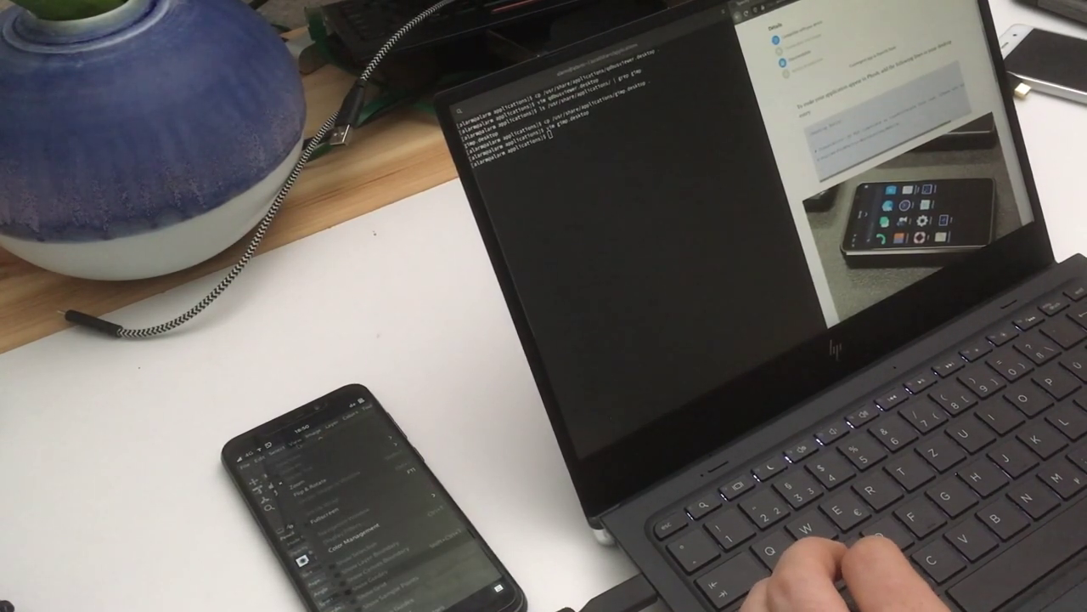
{"action": "key", "text": "alt+Tab"}
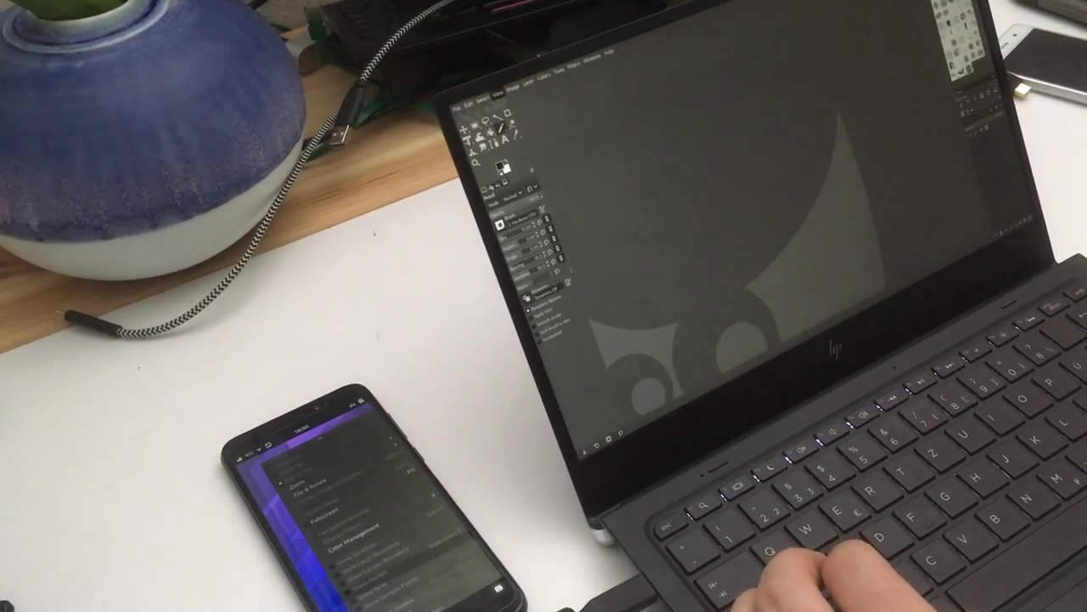
{"action": "key", "text": "alt+i"}
{"action": "key", "text": "alt+f"}
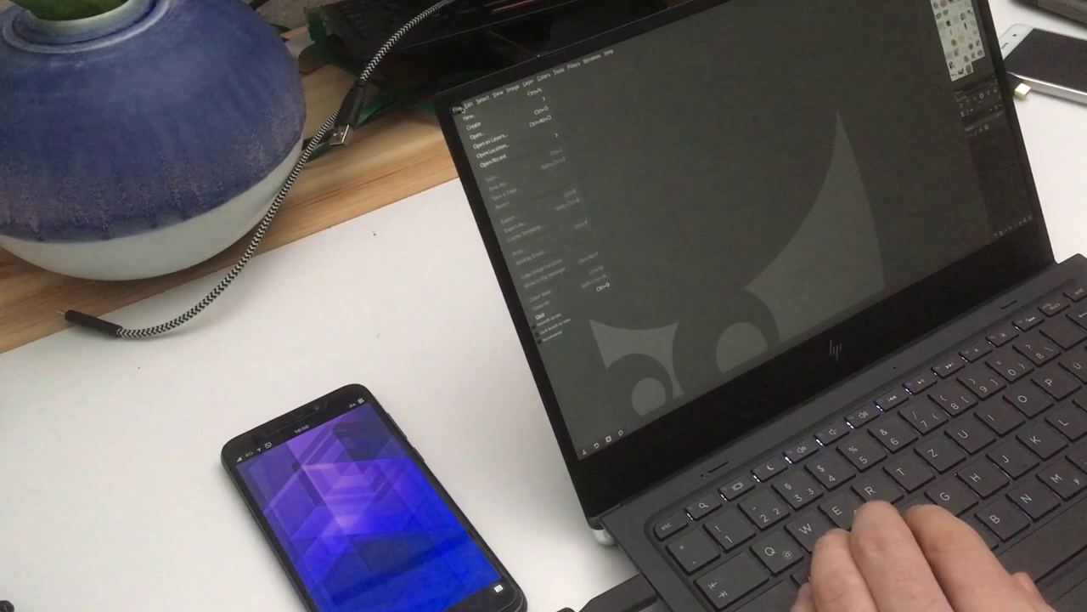
{"action": "key", "text": "Return"}
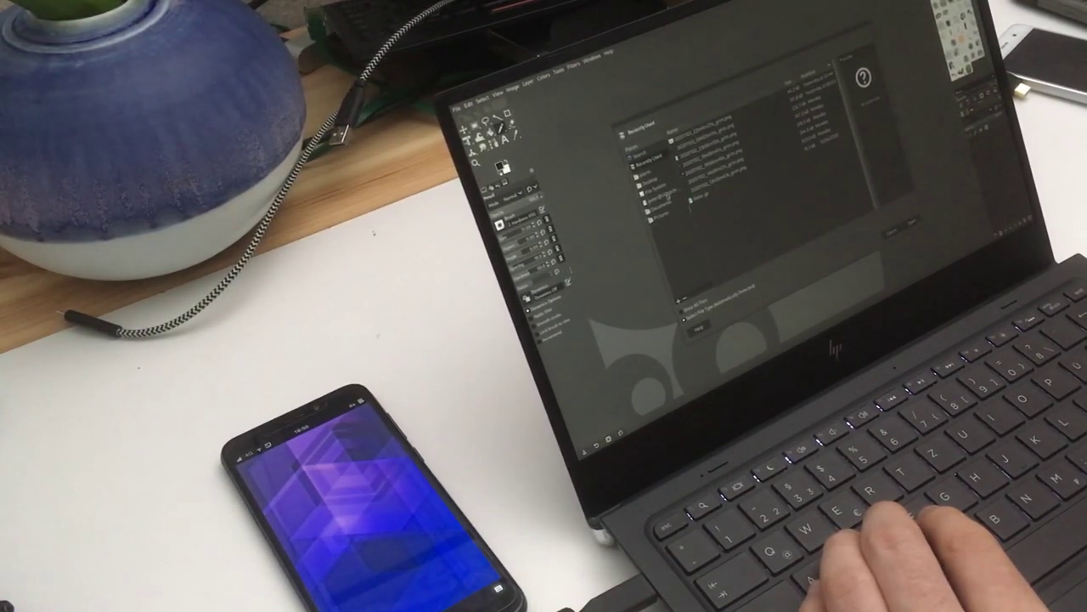
Select the TV tower photo in the Open Image list and open it, accepting the colour profile.
{"action": "left_click", "coordinate": [664, 206]}
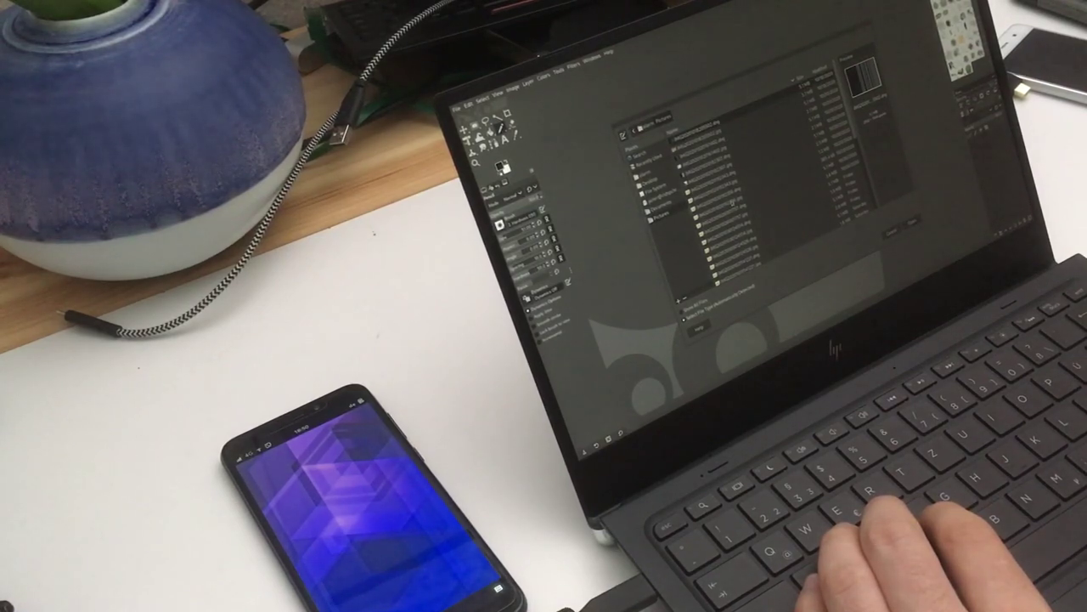
{"action": "left_click", "coordinate": [732, 203]}
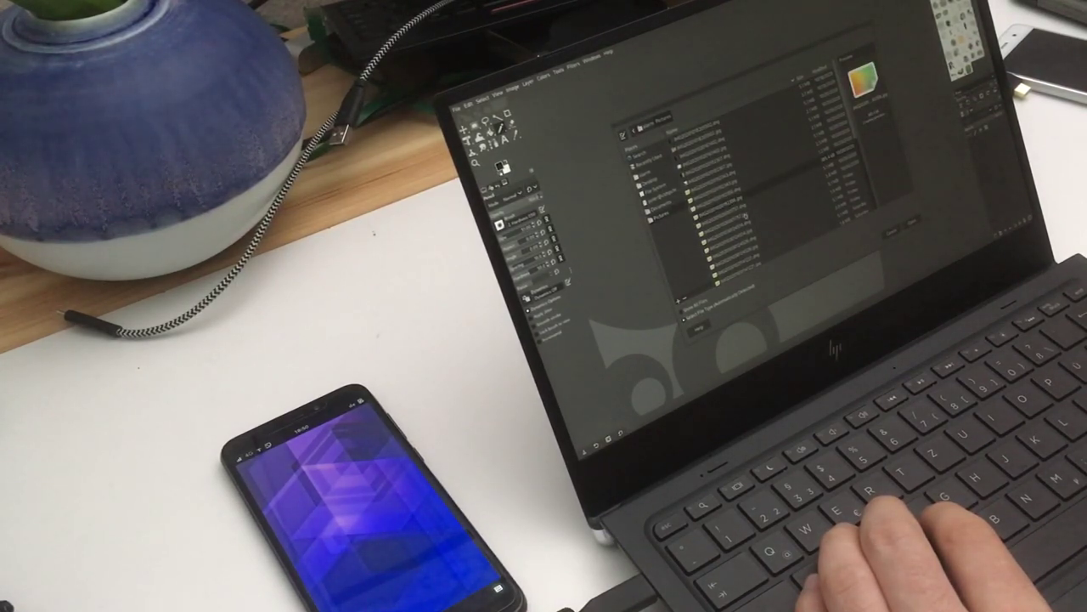
{"action": "scroll", "coordinate": [744, 266], "scroll_direction": "down", "scroll_amount": 2}
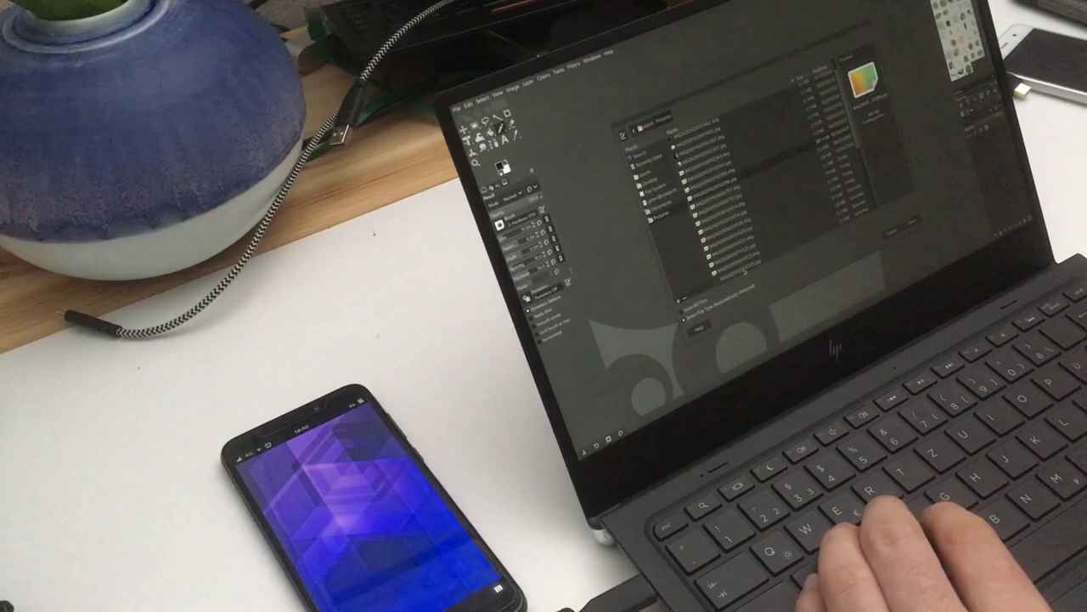
{"action": "scroll", "coordinate": [744, 271], "scroll_direction": "down", "scroll_amount": 2}
{"action": "left_click", "coordinate": [741, 264]}
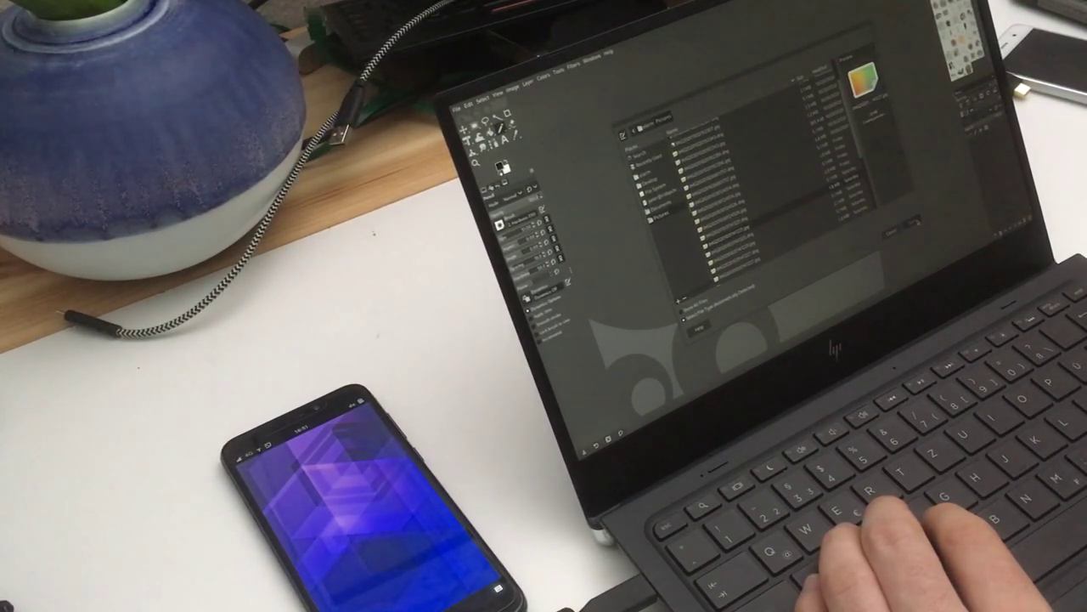
{"action": "key", "text": "Down"}
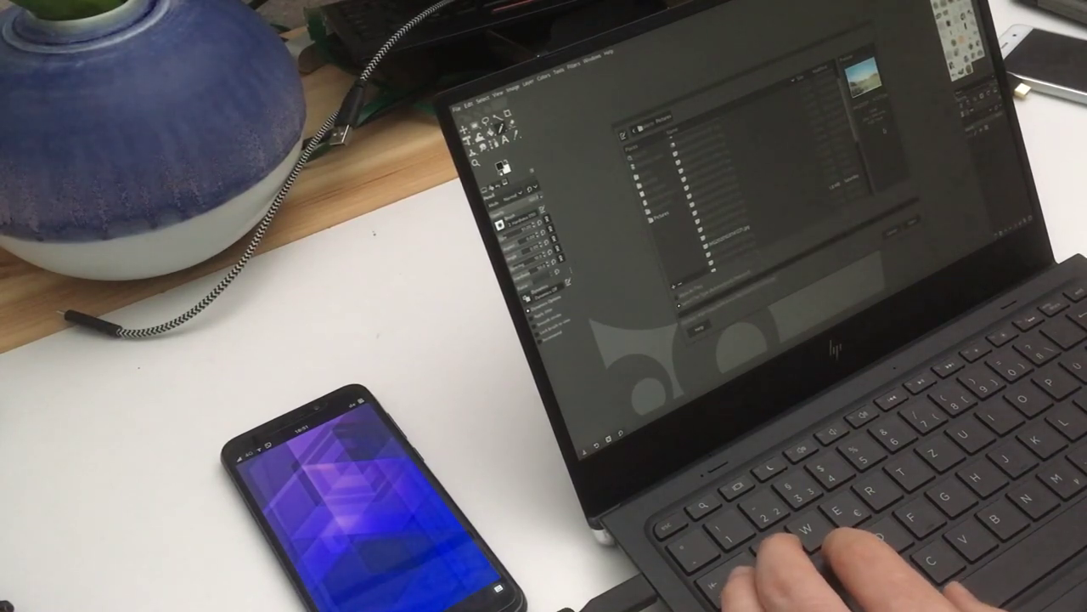
{"action": "key", "text": "Down"}
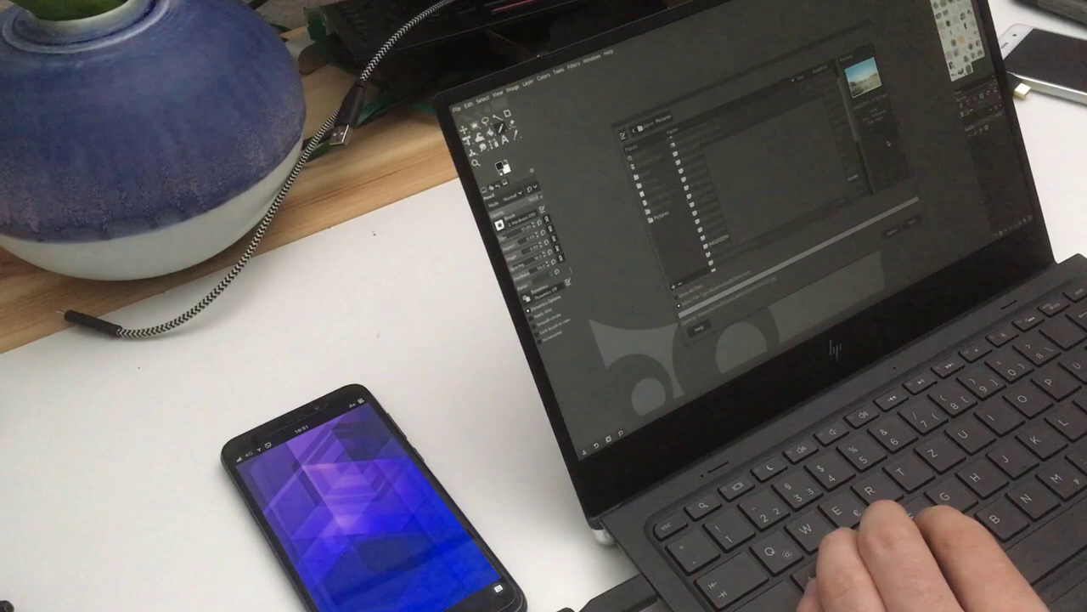
{"action": "key", "text": "Return"}
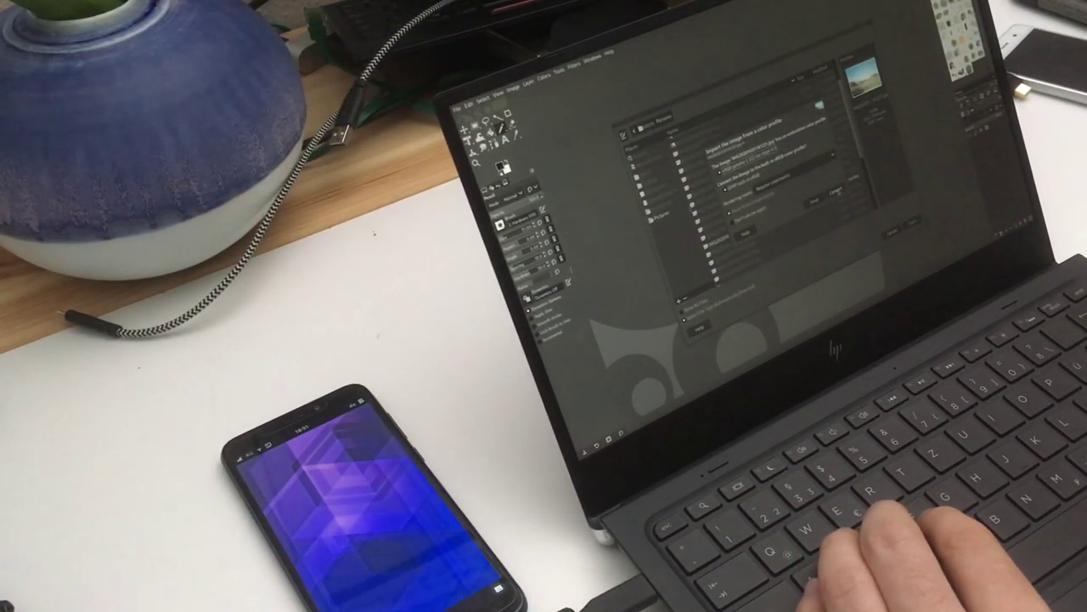
{"action": "key", "text": "Return"}
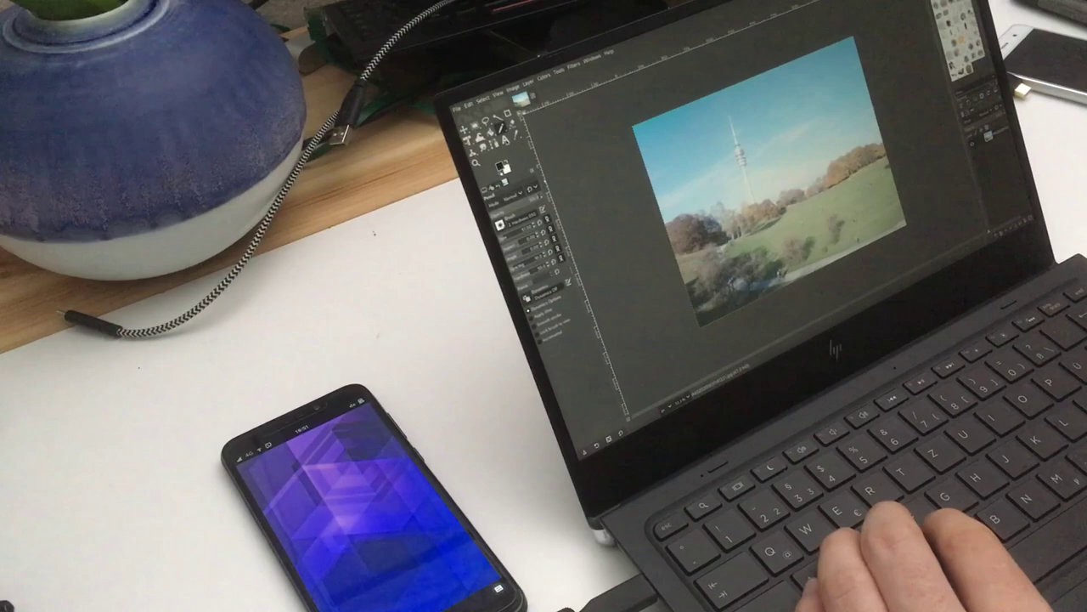
Type 'Stupid LINMOB Test' onto the photo's sky, then bring up the Save Image dialog.
{"action": "key", "text": "t"}
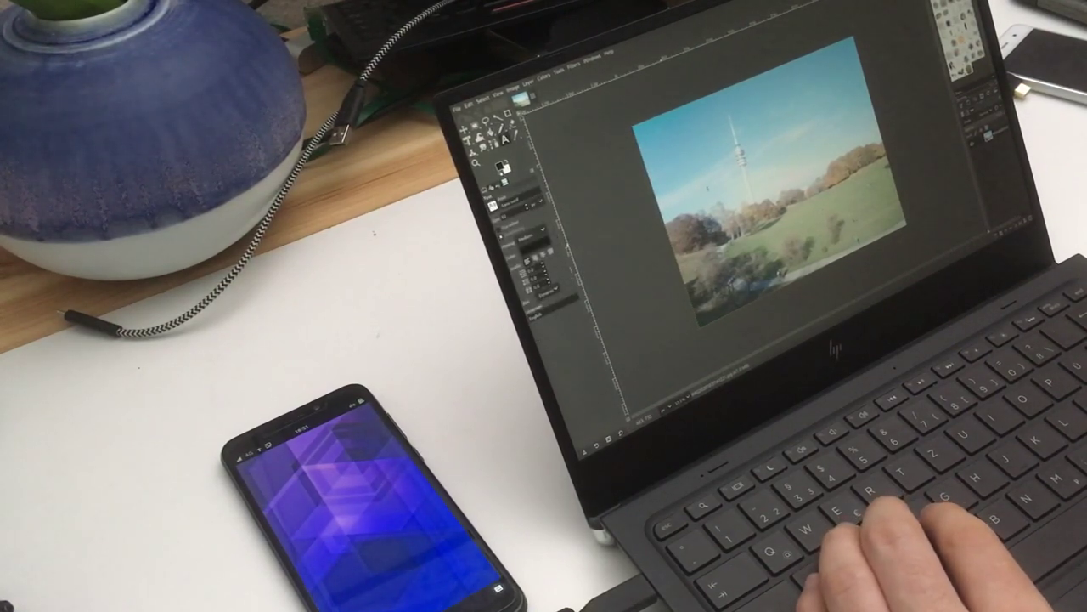
{"action": "left_click", "coordinate": [704, 180]}
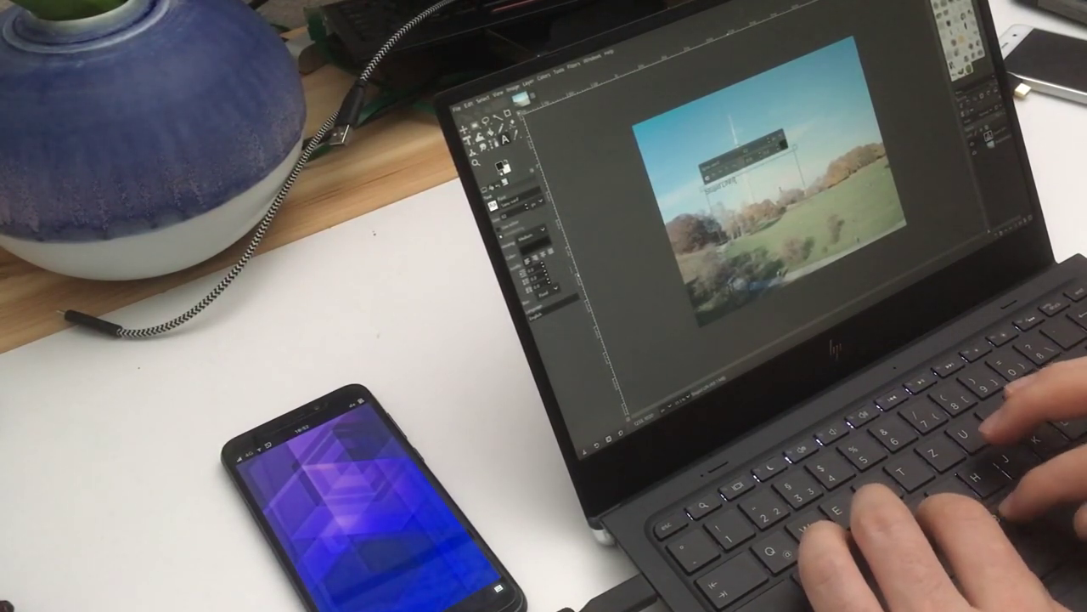
{"action": "type", "text": "rem"}
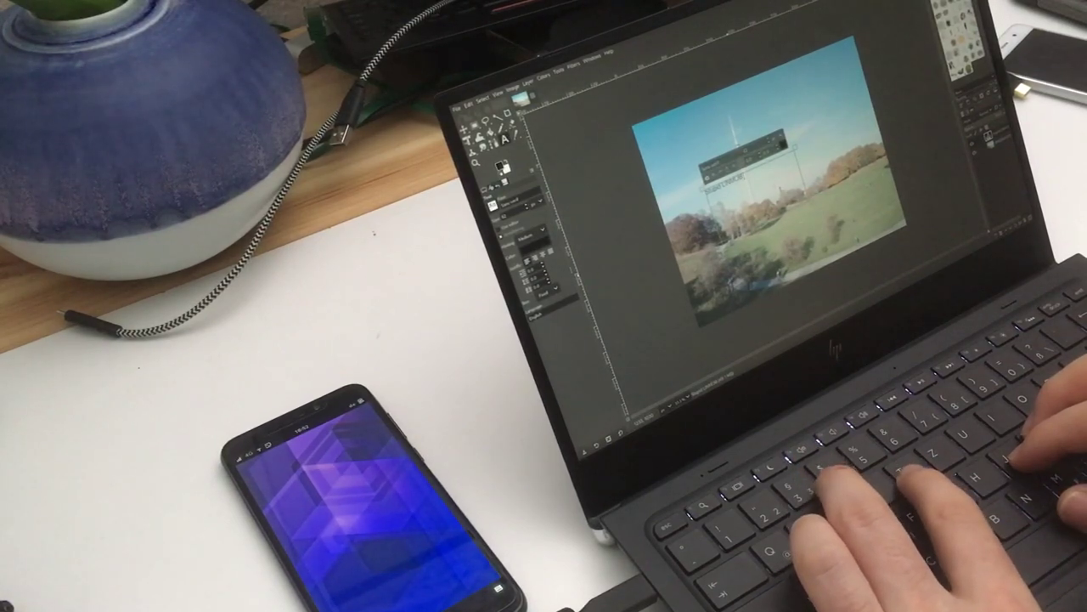
{"action": "type", "text": " ea"}
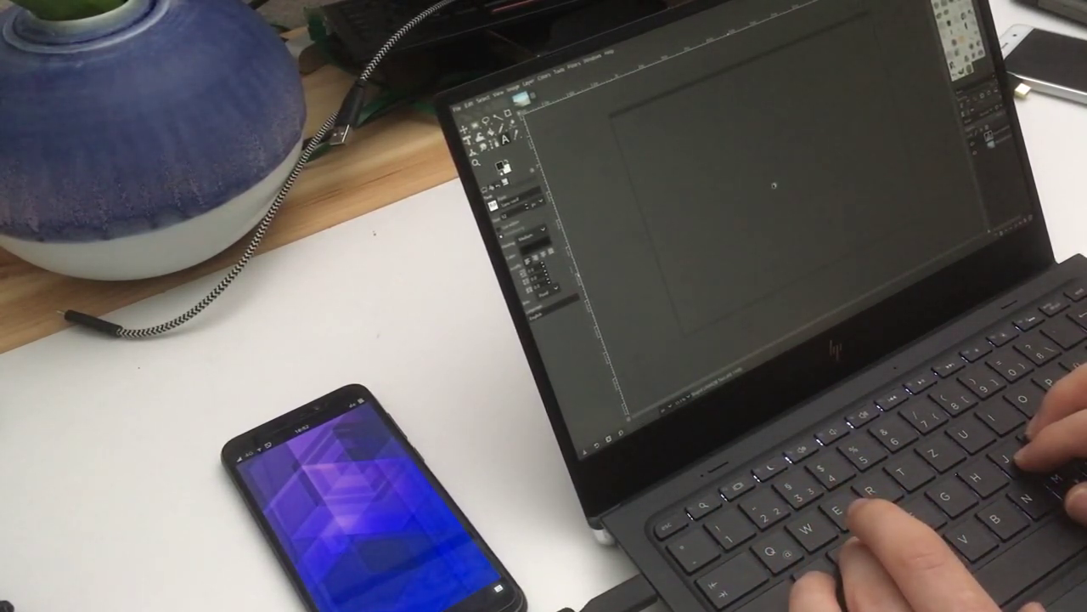
{"action": "key", "text": "ctrl+s"}
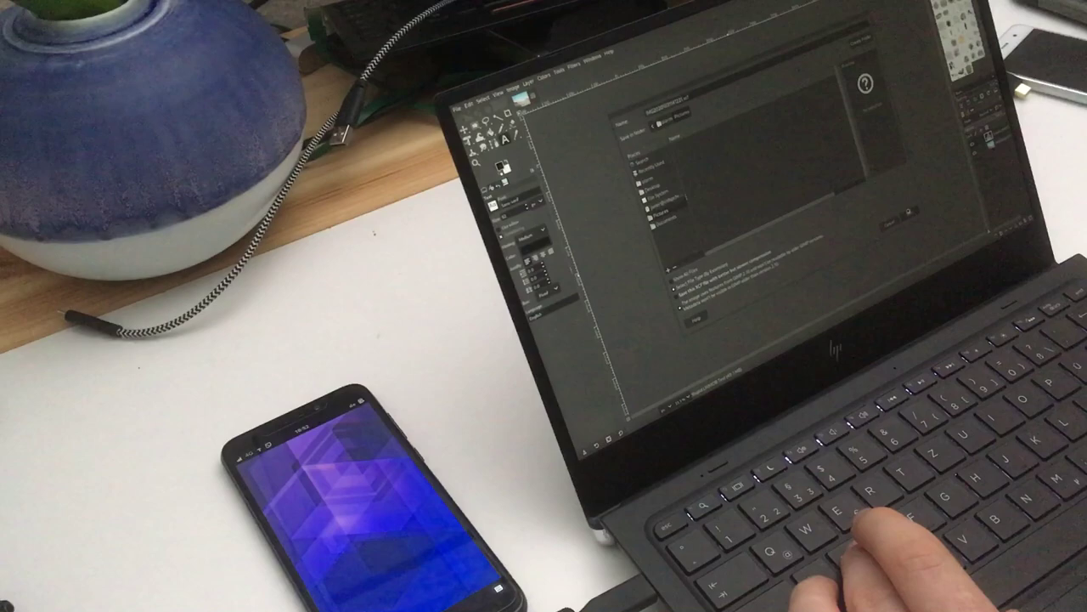
Cancel the save, zoom into the captioned photo, and browse the Filters menu.
{"action": "key", "text": "Return"}
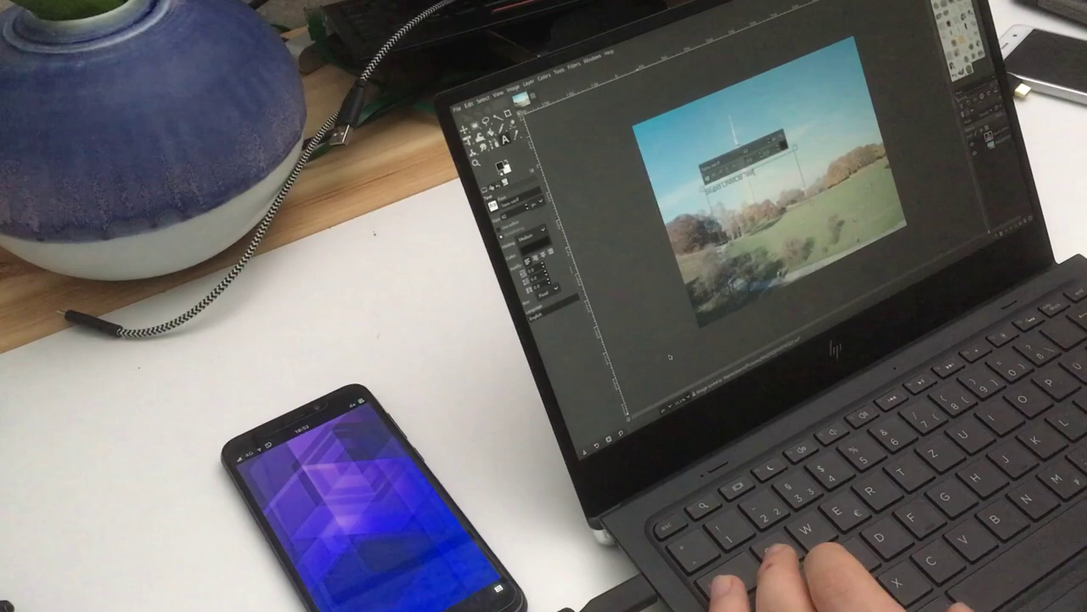
{"action": "left_click", "coordinate": [667, 351]}
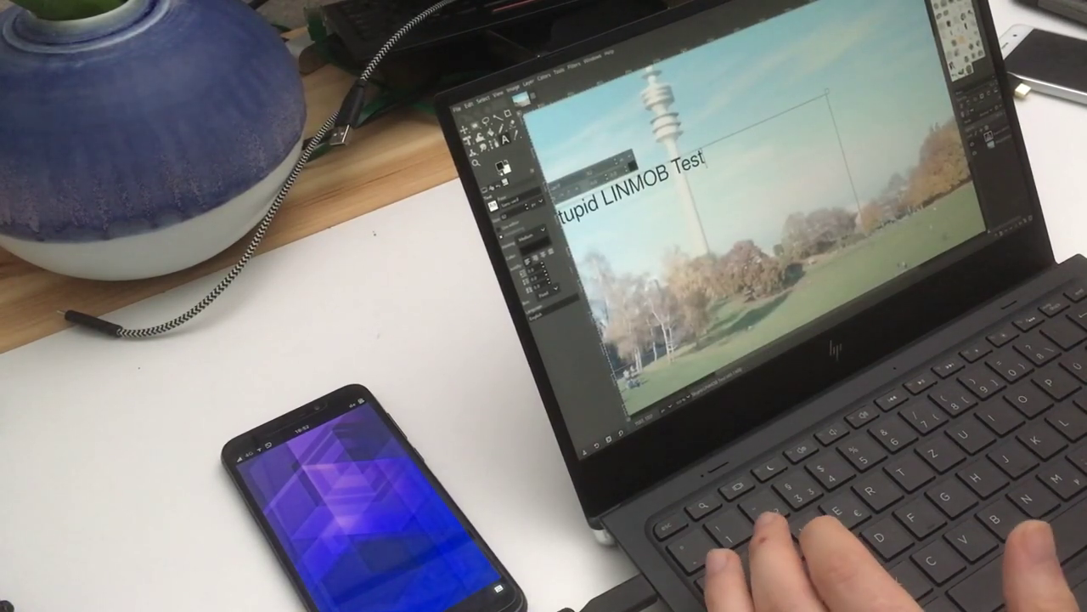
{"action": "key", "text": "2"}
{"action": "scroll", "coordinate": [748, 238], "scroll_direction": "right", "scroll_amount": 3}
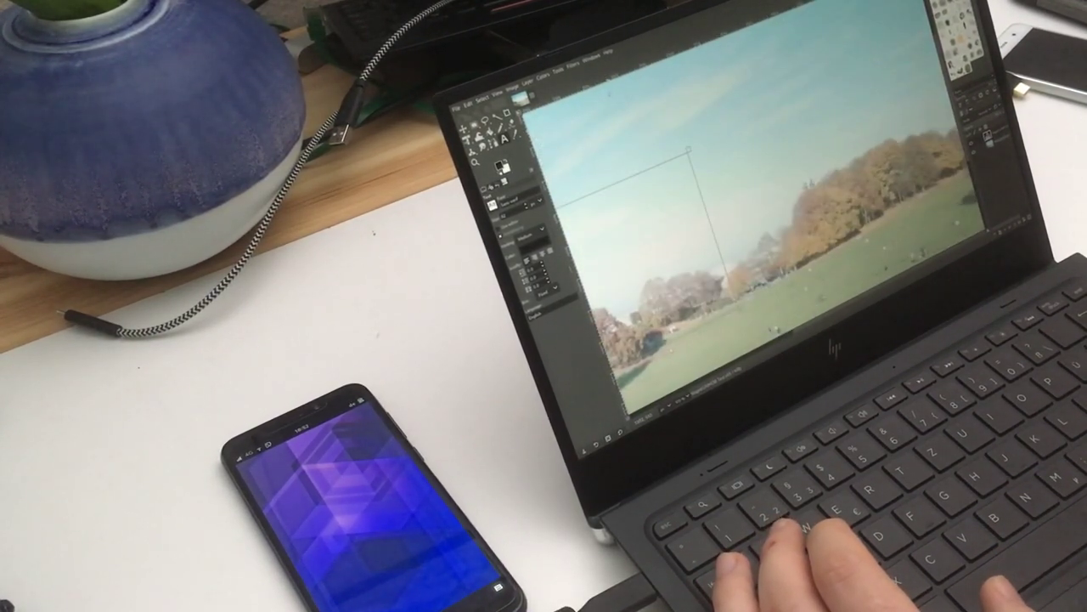
{"action": "left_click", "coordinate": [579, 65]}
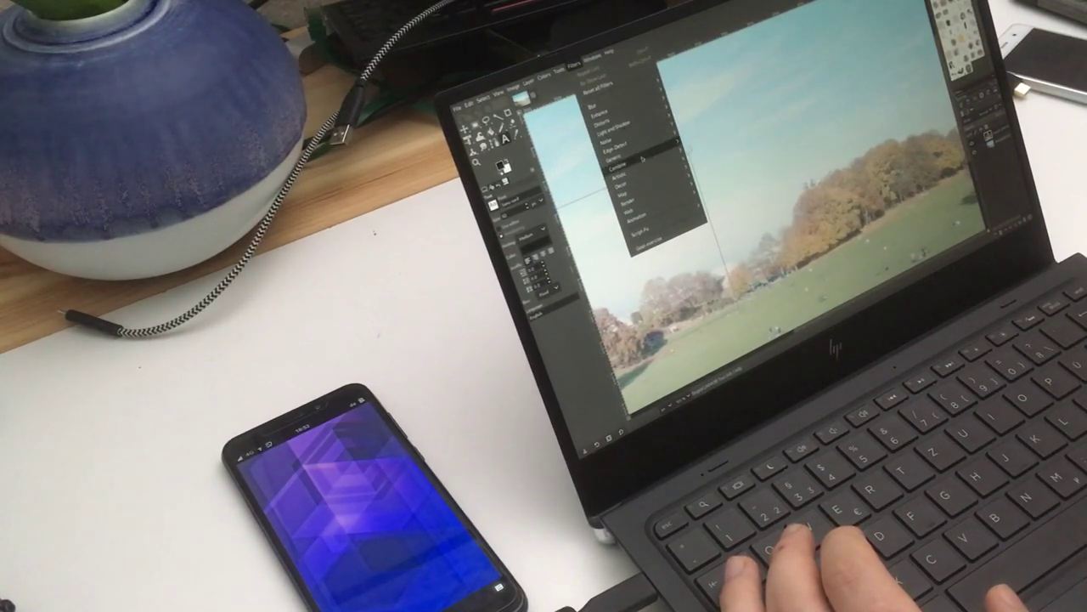
Choose Colors > Desaturate > Color to Gray for the photo and confirm with OK.
{"action": "left_click", "coordinate": [543, 75]}
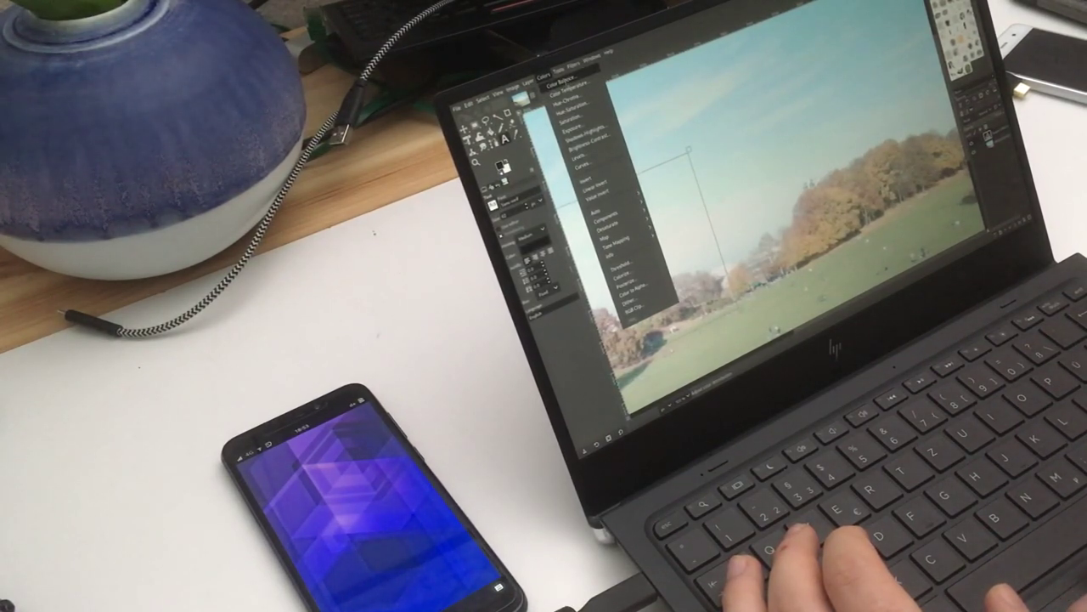
{"action": "left_click", "coordinate": [565, 82]}
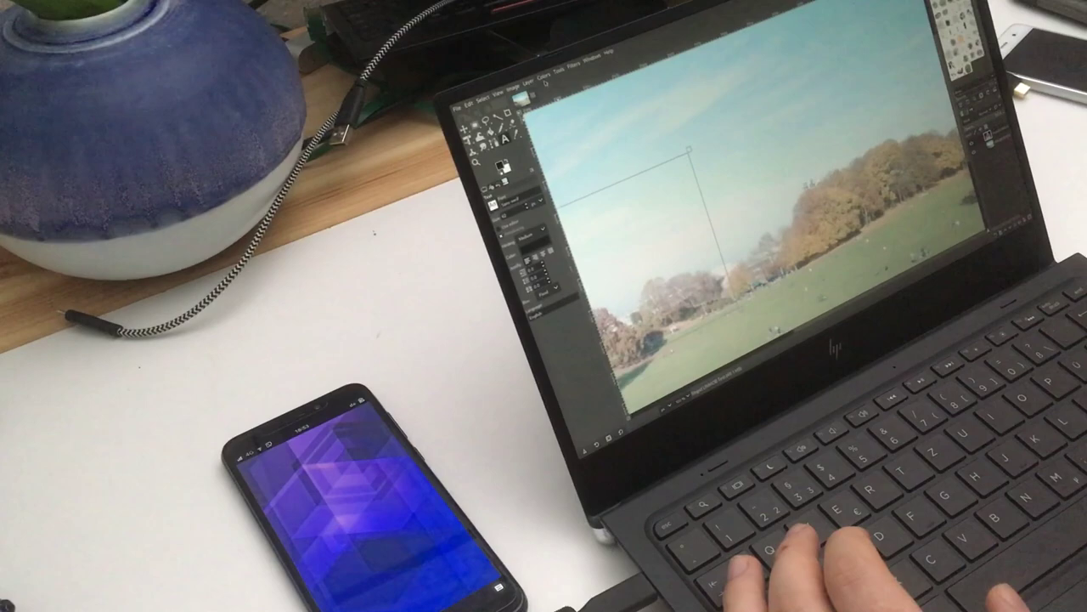
{"action": "left_click", "coordinate": [545, 76]}
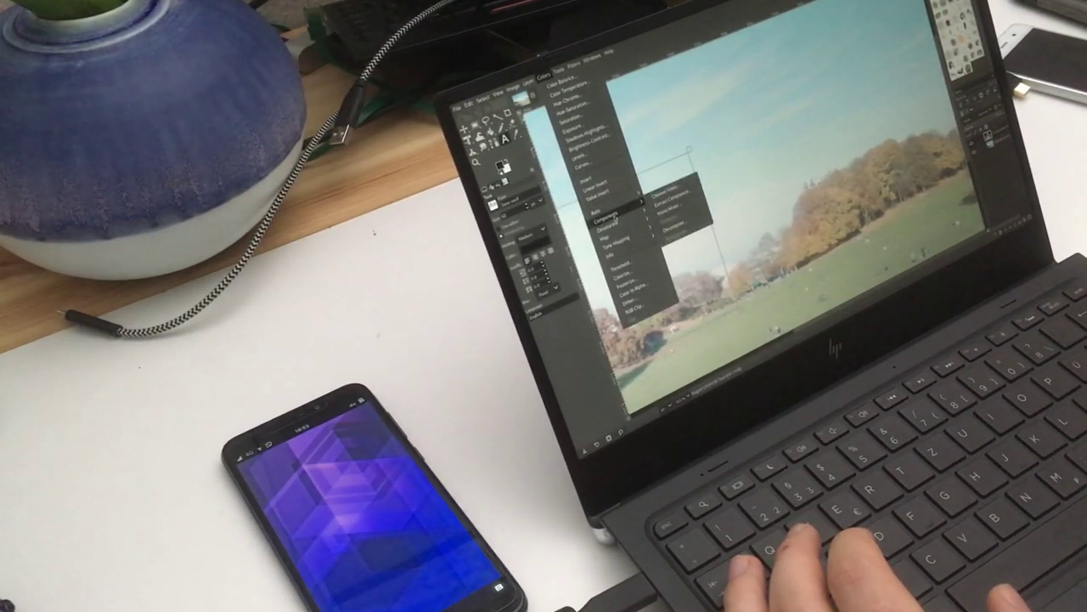
{"action": "mouse_move", "coordinate": [608, 225]}
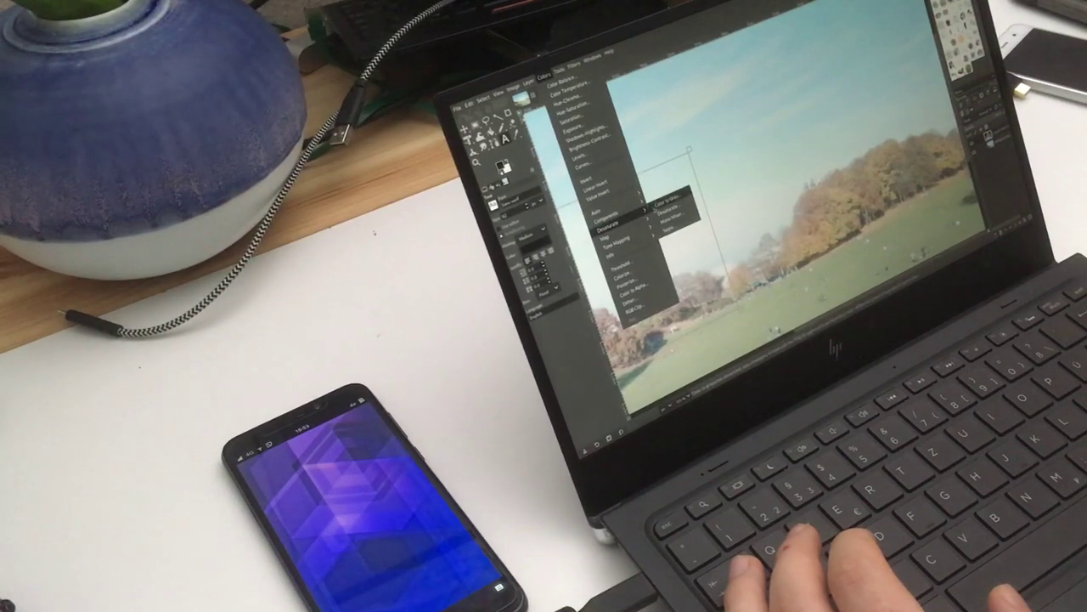
{"action": "left_click", "coordinate": [666, 200]}
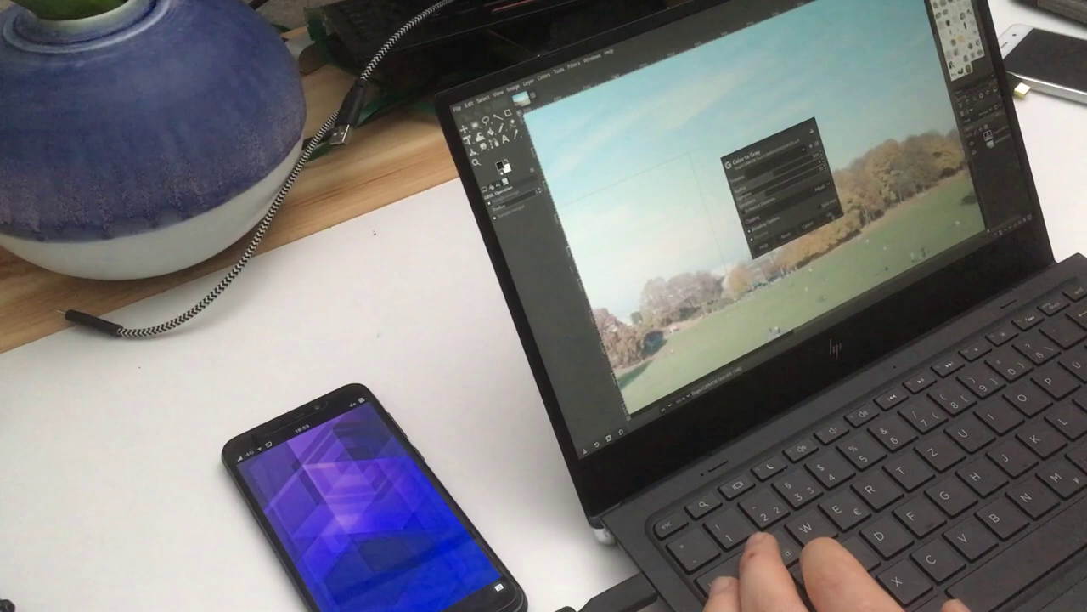
{"action": "left_click", "coordinate": [807, 228]}
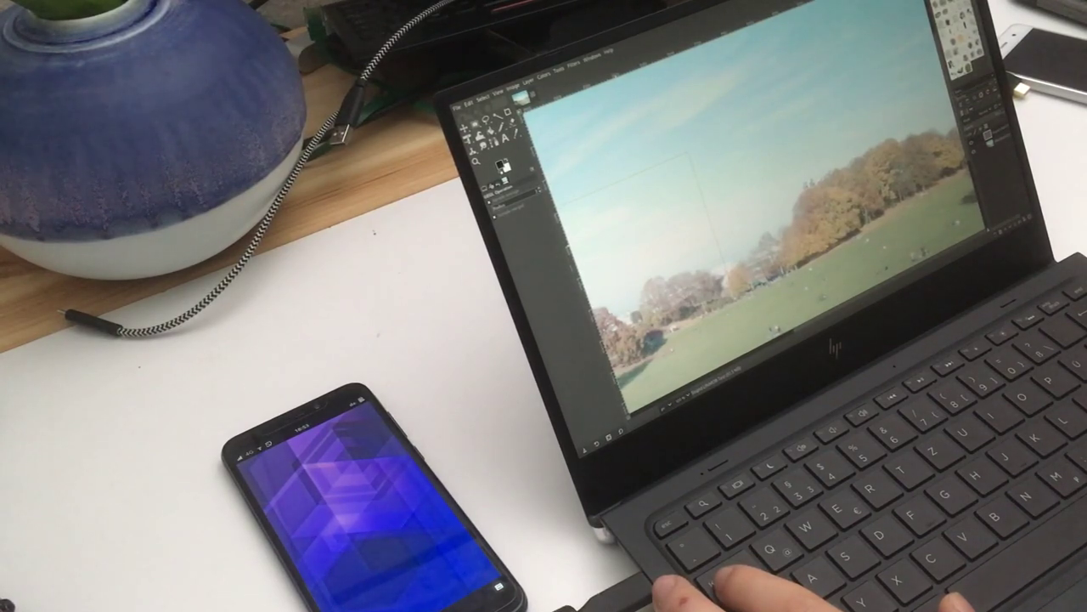
{"action": "key", "text": "alt+Tab"}
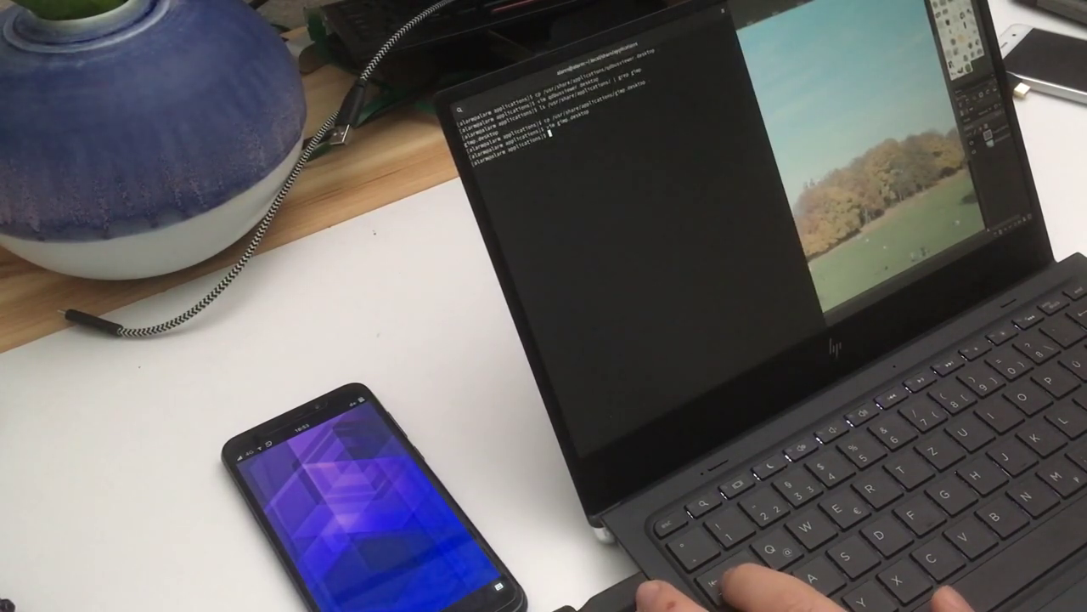
{"action": "key", "text": "alt+Tab"}
{"action": "key", "text": "alt+Tab"}
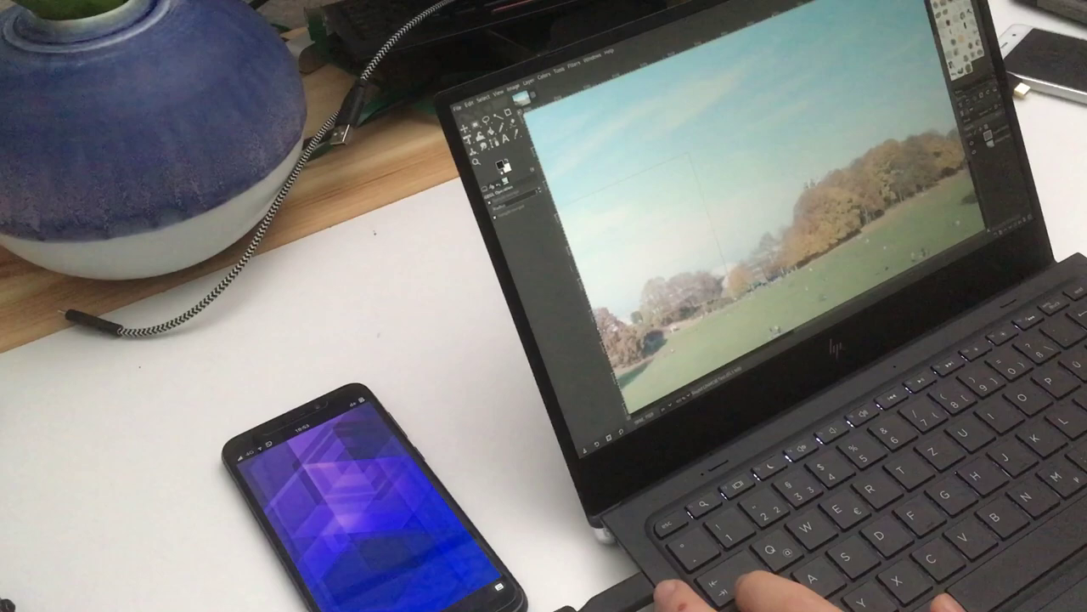
{"action": "scroll", "coordinate": [748, 221], "scroll_direction": "down", "scroll_amount": 5}
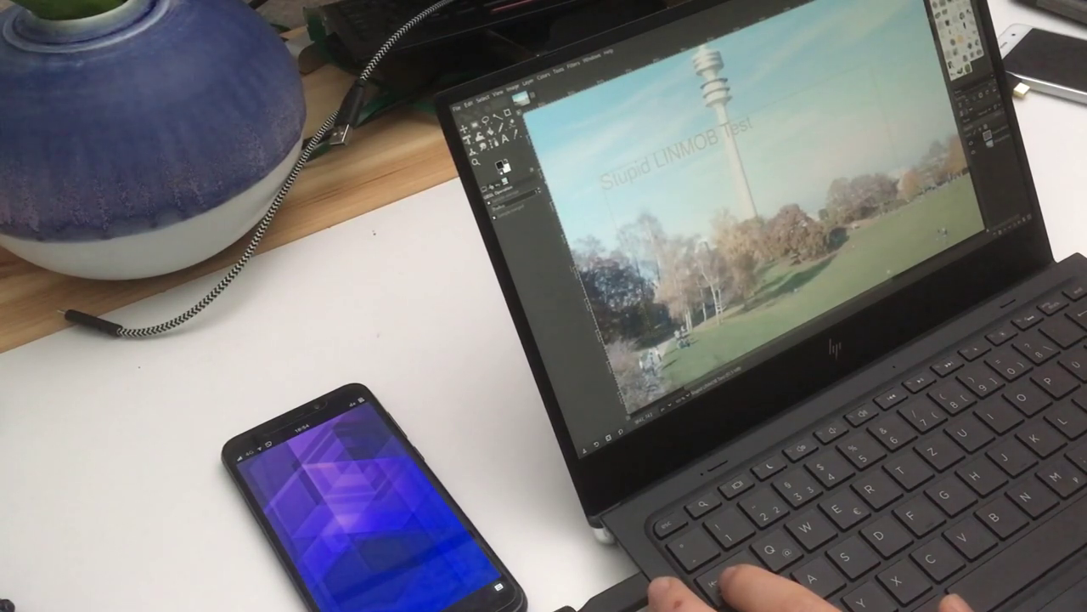
{"action": "key", "text": "ctrl+Page_Down"}
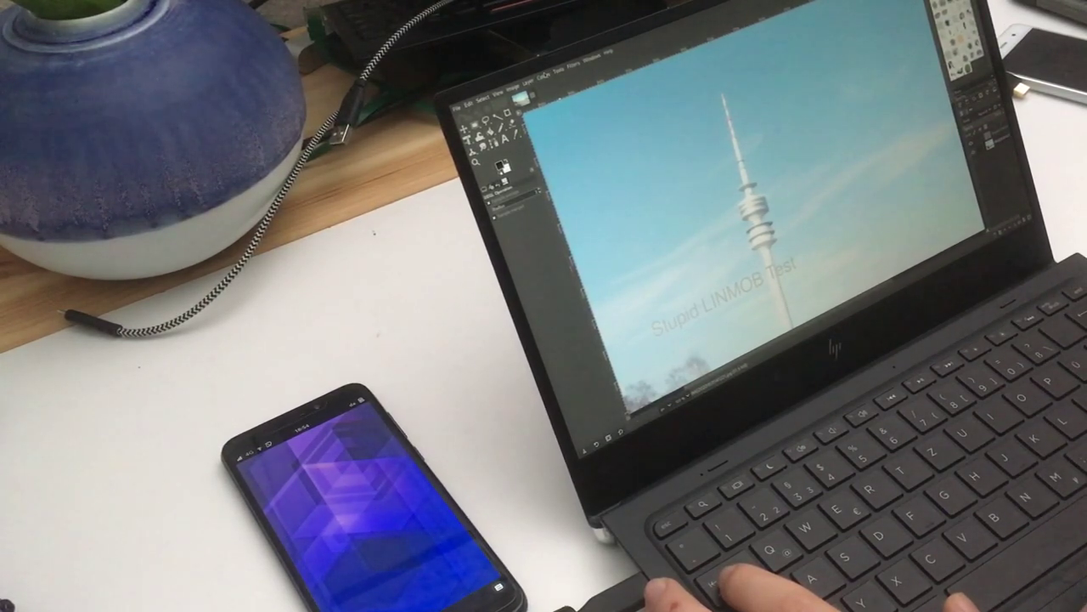
Apply Colors > Desaturate > Color to Gray to render the tower photo in greyscale.
{"action": "left_click", "coordinate": [545, 73]}
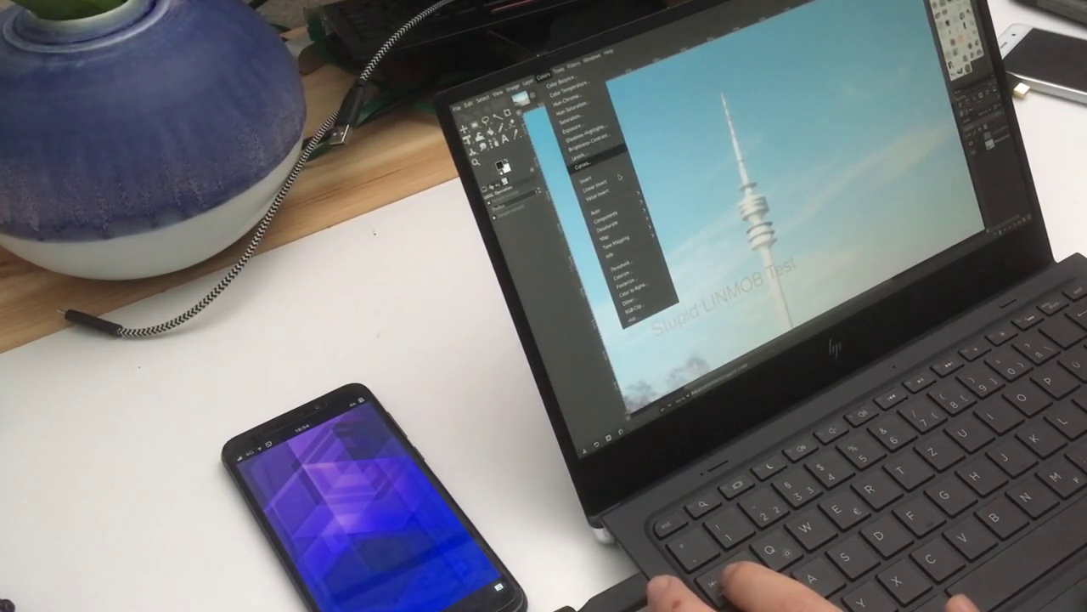
{"action": "mouse_move", "coordinate": [609, 225]}
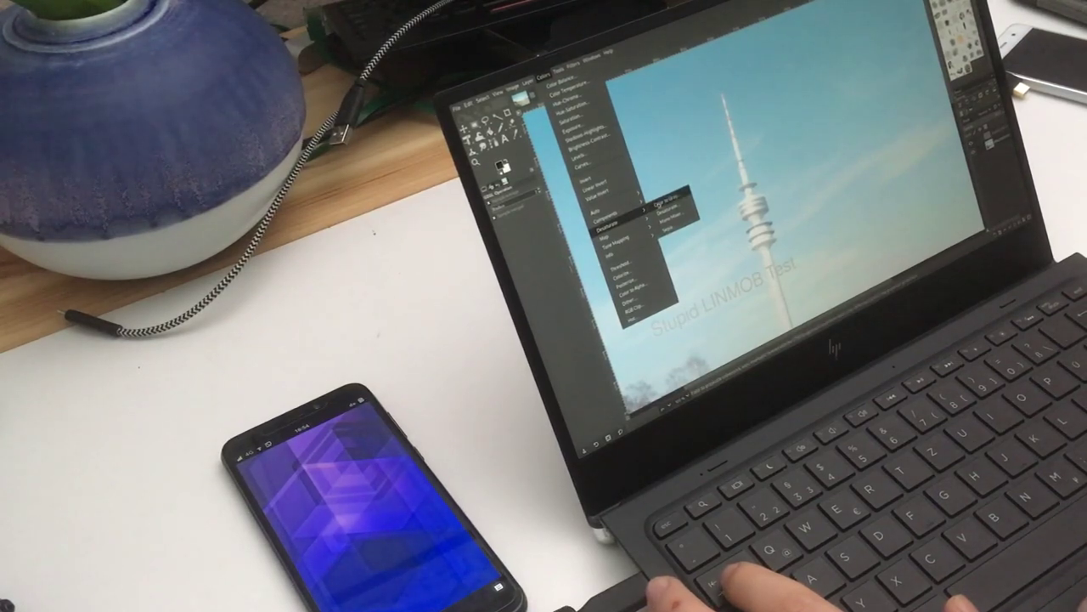
{"action": "left_click", "coordinate": [672, 198]}
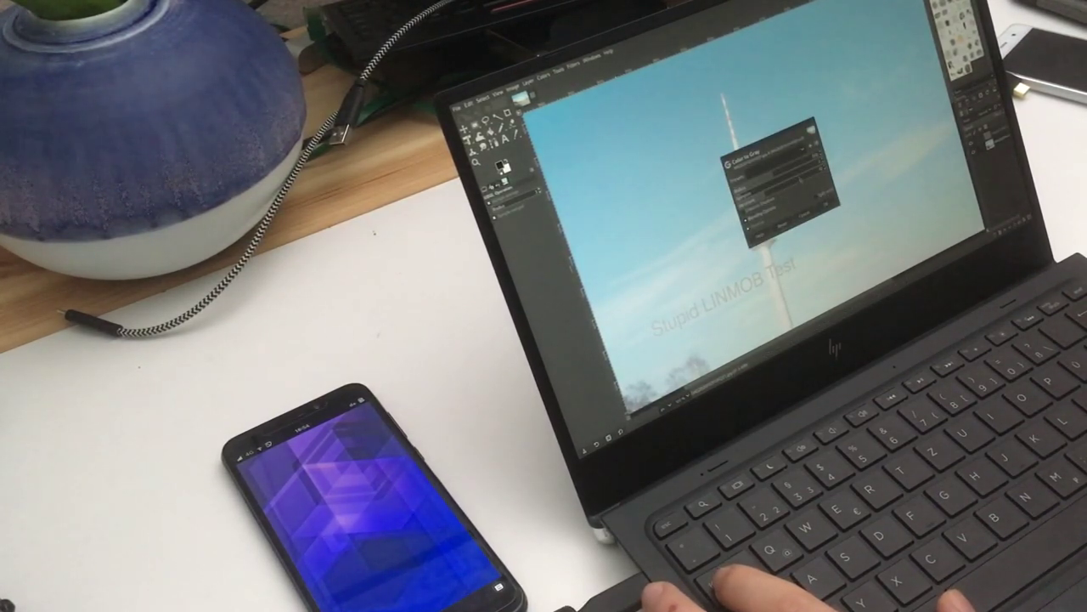
{"action": "key", "text": "Return"}
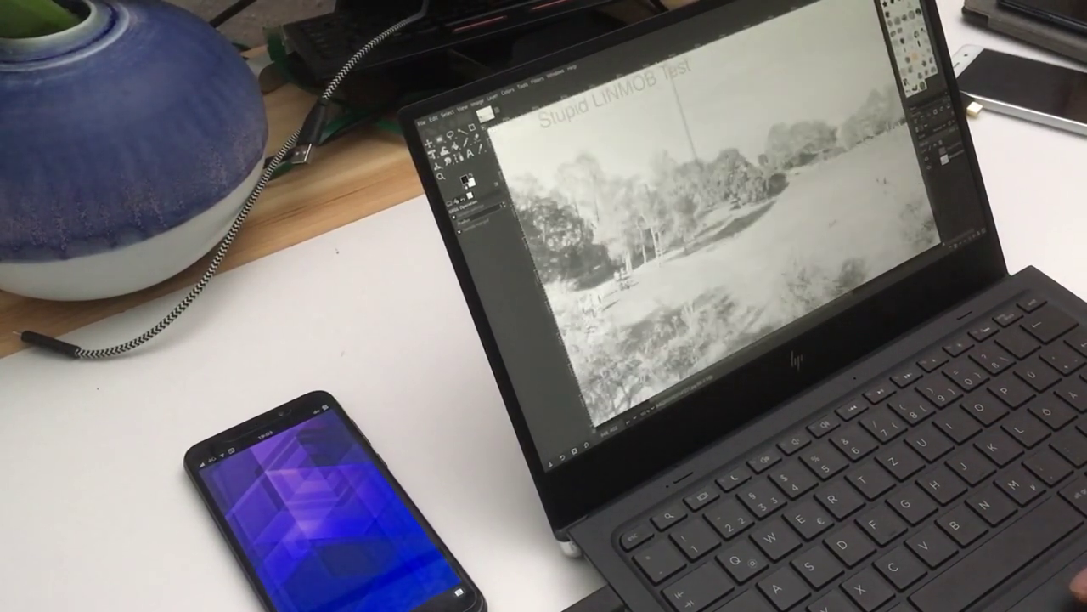
{"action": "scroll", "coordinate": [713, 237], "scroll_direction": "down", "scroll_amount": 5}
{"action": "scroll", "coordinate": [714, 238], "scroll_direction": "down", "scroll_amount": 5}
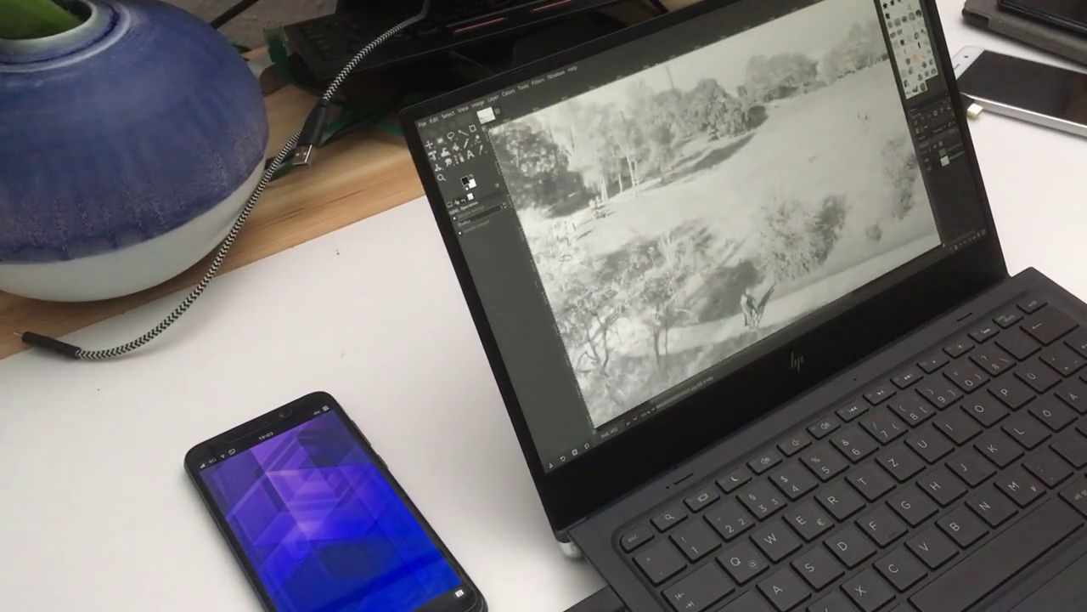
{"action": "scroll", "coordinate": [714, 238], "scroll_direction": "down", "scroll_amount": 2}
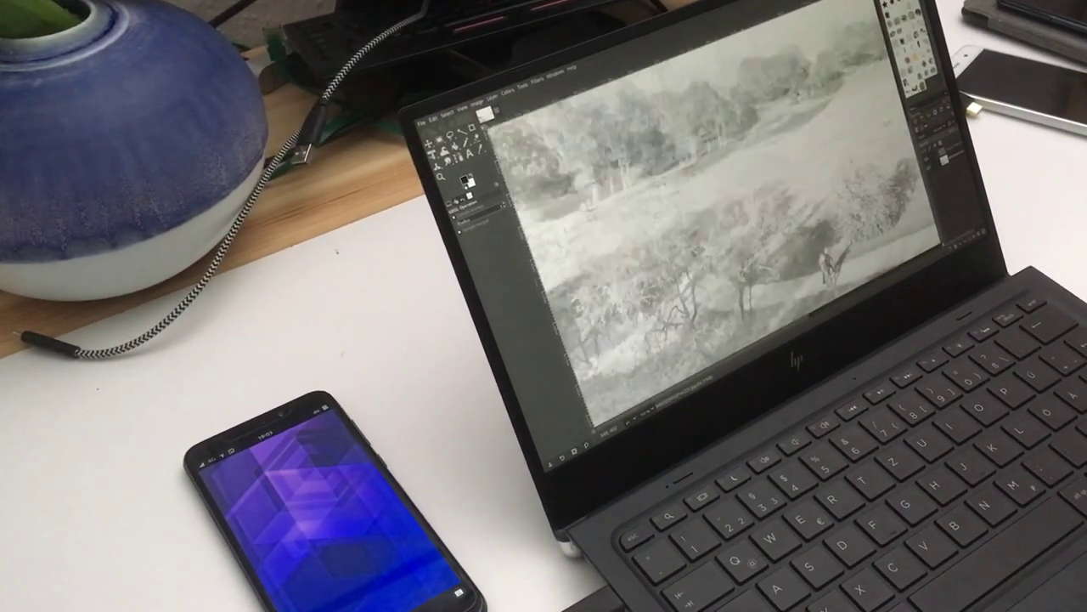
{"action": "scroll", "coordinate": [713, 237], "scroll_direction": "down", "scroll_amount": 2}
{"action": "scroll", "coordinate": [713, 238], "scroll_direction": "down", "scroll_amount": 1}
{"action": "scroll", "coordinate": [714, 238], "scroll_direction": "left", "scroll_amount": 3}
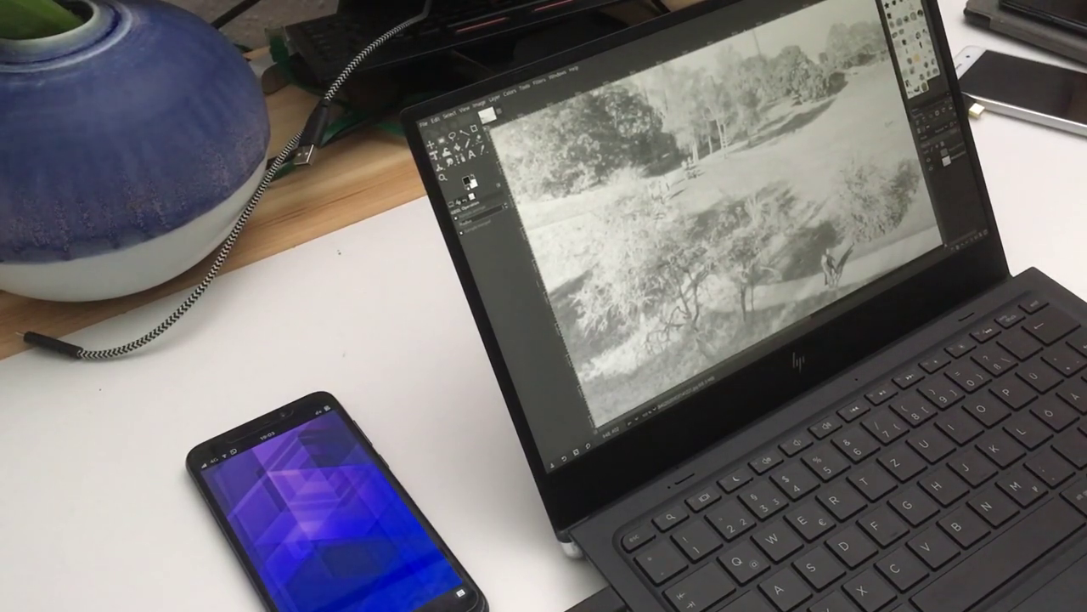
{"action": "scroll", "coordinate": [713, 238], "scroll_direction": "down", "scroll_amount": 3}
{"action": "scroll", "coordinate": [713, 238], "scroll_direction": "down", "scroll_amount": 3}
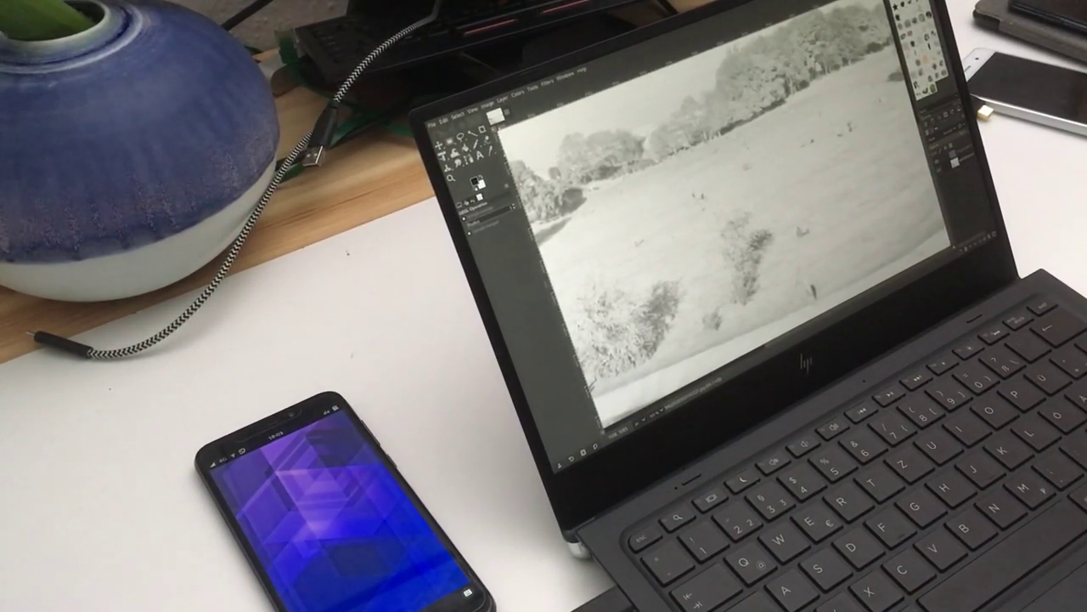
Leave full-screen GIMP to show the terminal beside the Firefox blog page.
{"action": "key", "text": "ctrl+q"}
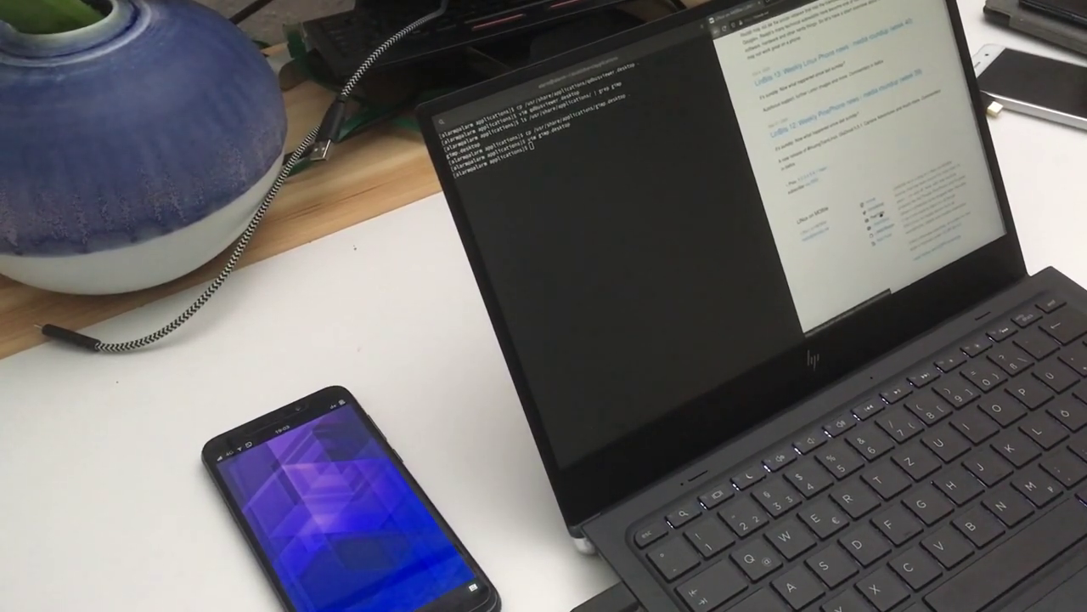
{"action": "right_click", "coordinate": [881, 215]}
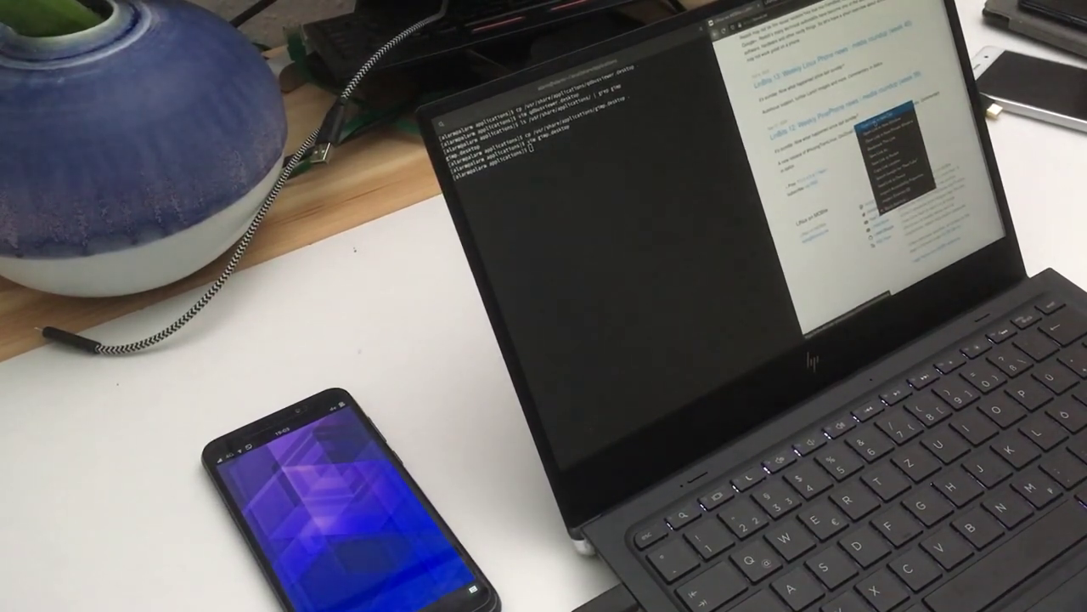
{"action": "left_click", "coordinate": [884, 113]}
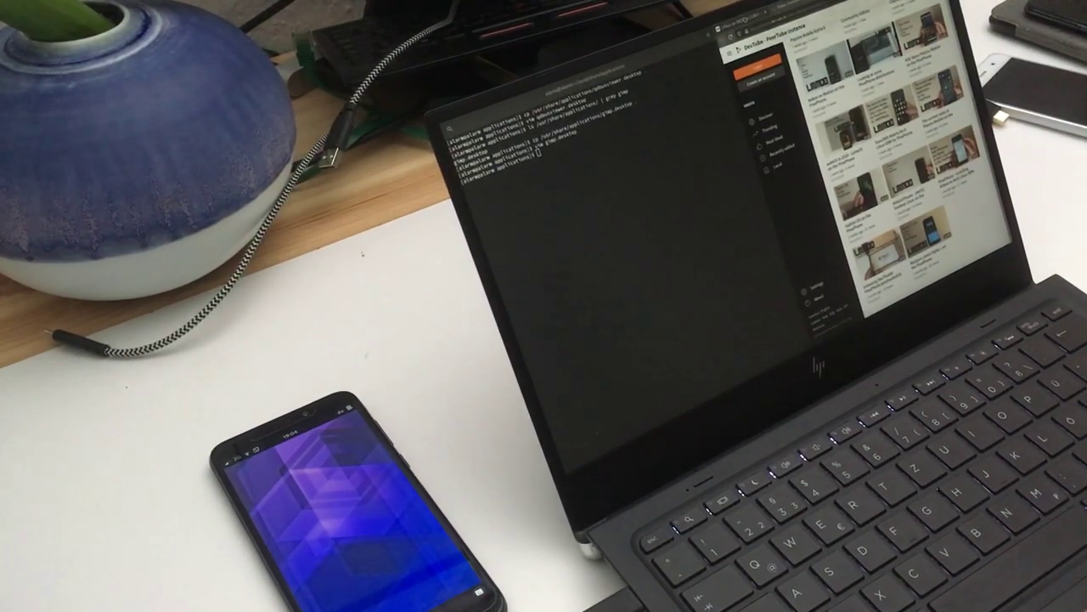
{"action": "key", "text": "ctrl+Tab"}
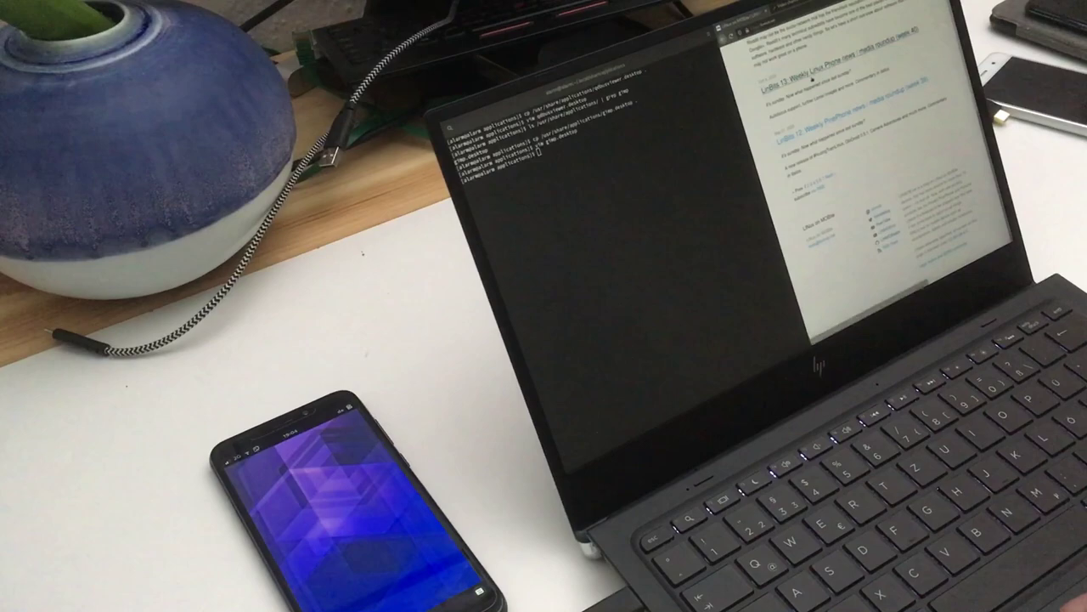
{"action": "scroll", "coordinate": [867, 170], "scroll_direction": "up", "scroll_amount": 10}
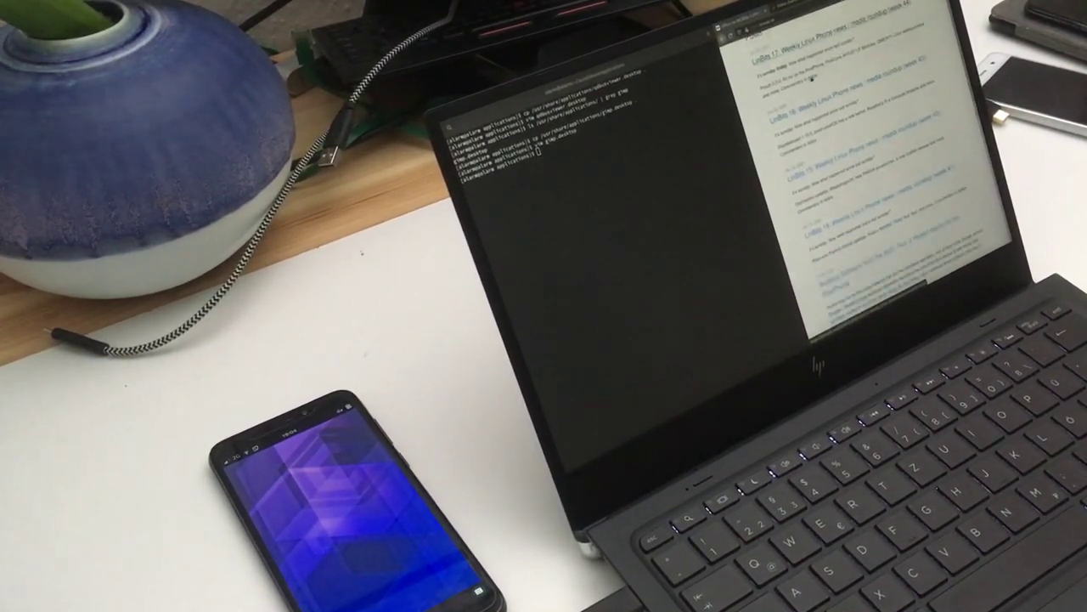
{"action": "left_click", "coordinate": [813, 78]}
{"action": "key", "text": "alt+Left"}
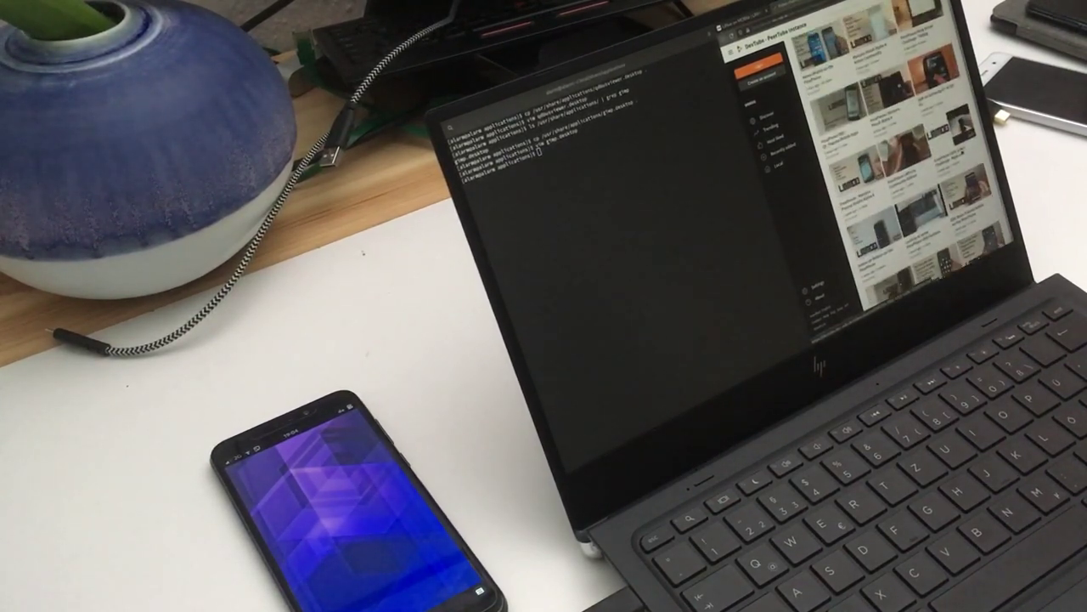
{"action": "scroll", "coordinate": [901, 144], "scroll_direction": "down", "scroll_amount": 3}
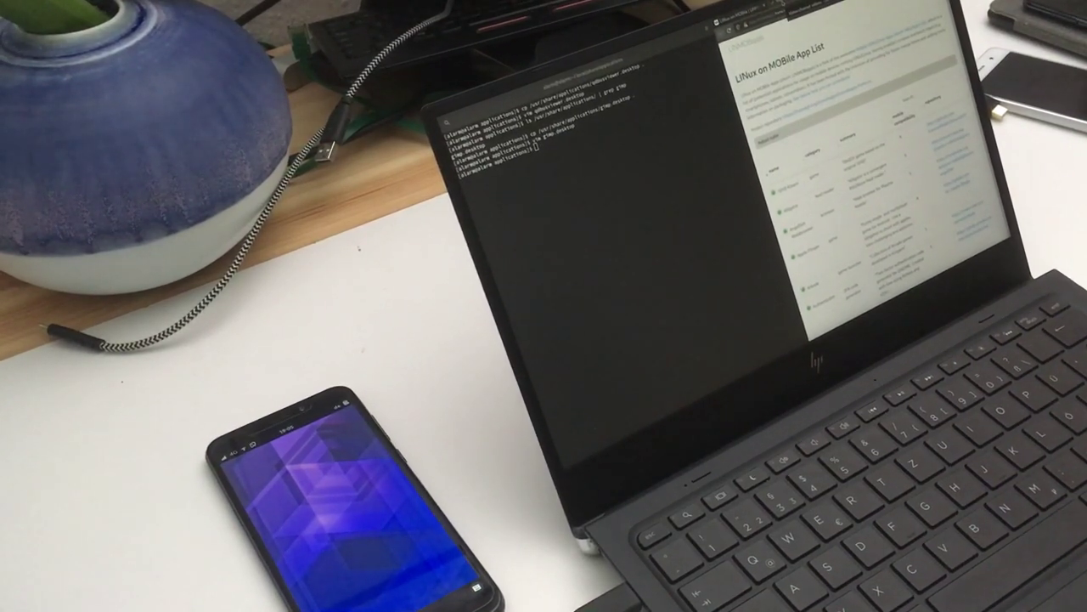
{"action": "left_click", "coordinate": [802, 9]}
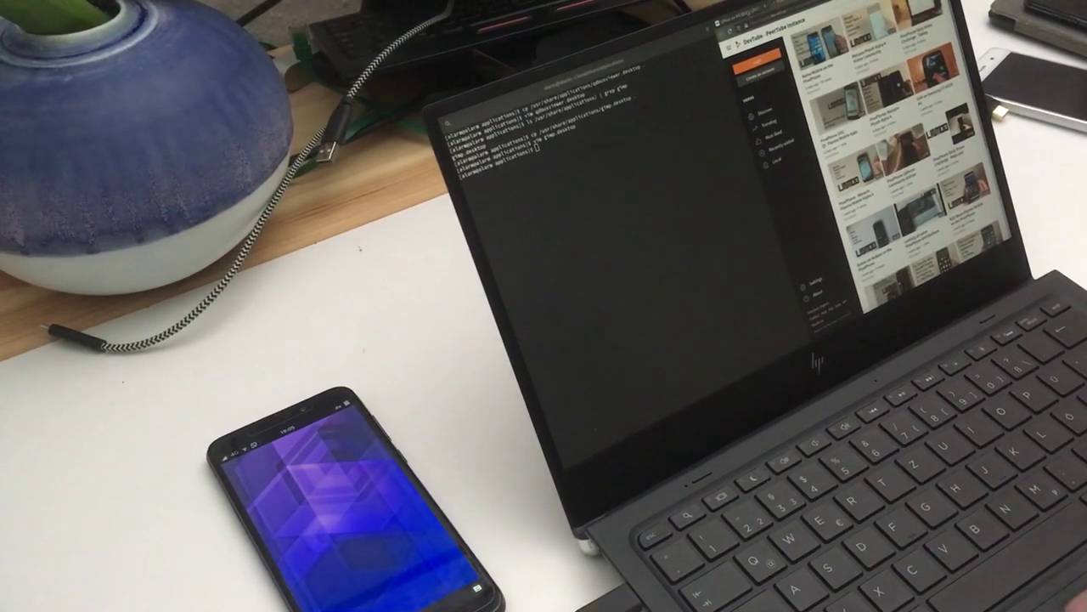
{"action": "key", "text": "ctrl+Tab"}
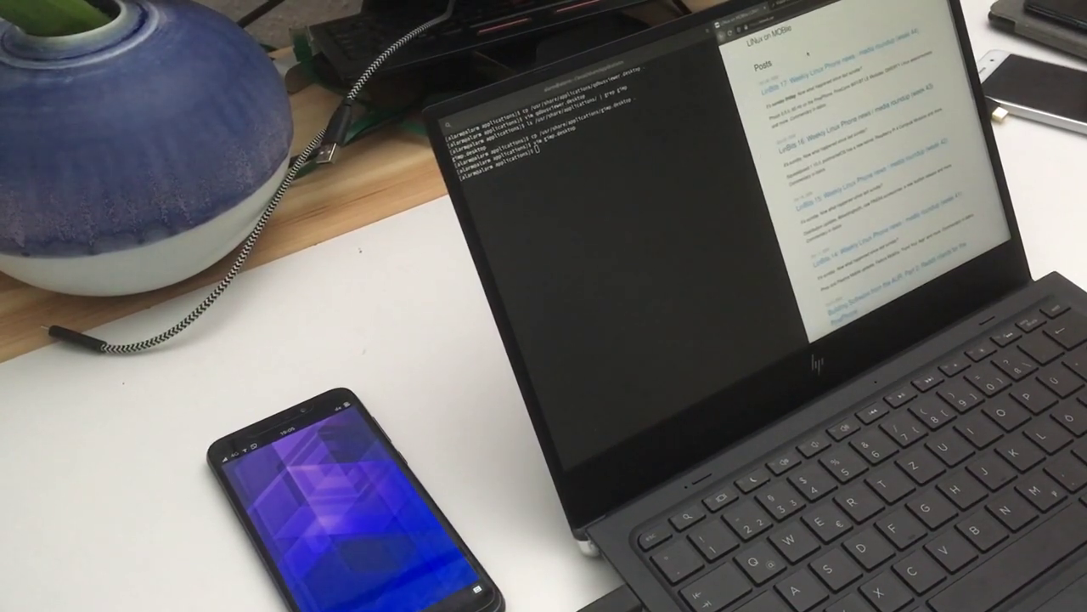
{"action": "scroll", "coordinate": [814, 49], "scroll_direction": "down", "scroll_amount": 10}
{"action": "scroll", "coordinate": [813, 49], "scroll_direction": "up", "scroll_amount": 10}
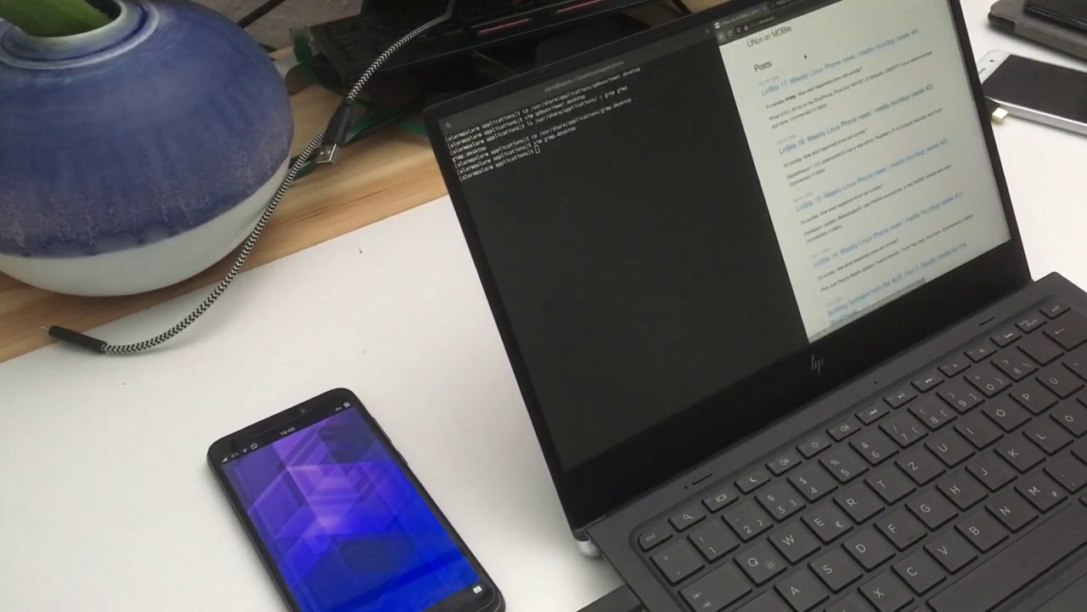
{"action": "scroll", "coordinate": [805, 56], "scroll_direction": "down", "scroll_amount": 10}
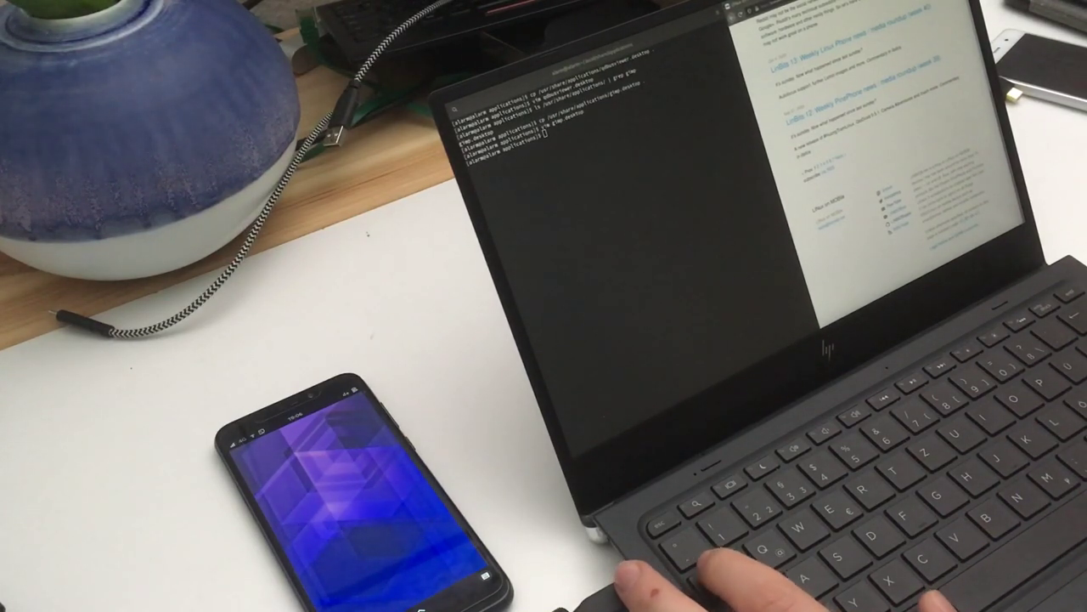
Bring back full-screen GIMP showing the greyscale landscape photo.
{"action": "key", "text": "alt+Tab"}
{"action": "key", "text": "alt+Tab"}
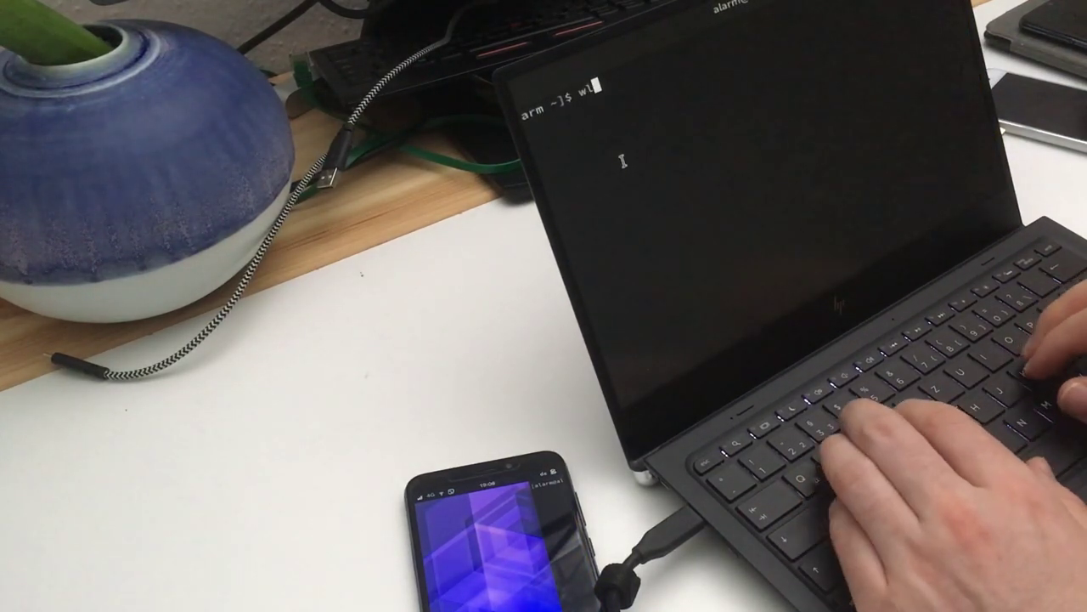
{"action": "type", "text": "r-randr"}
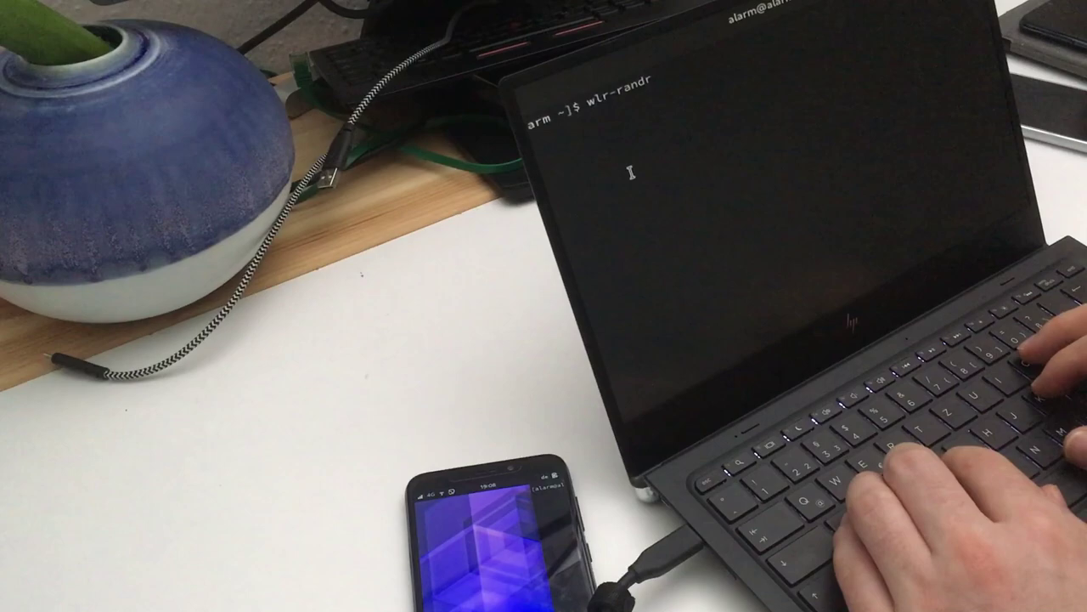
List the connected displays with wlr-randr and check the phone's quick settings.
{"action": "key", "text": "Return"}
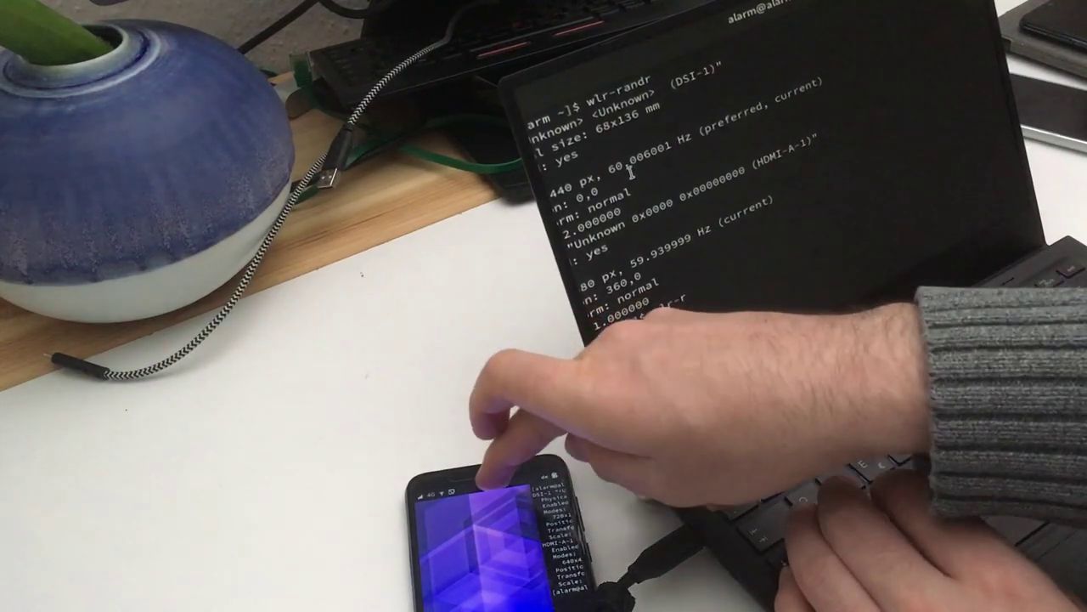
{"action": "left_click_drag", "start_coordinate": [491, 481], "coordinate": [491, 530]}
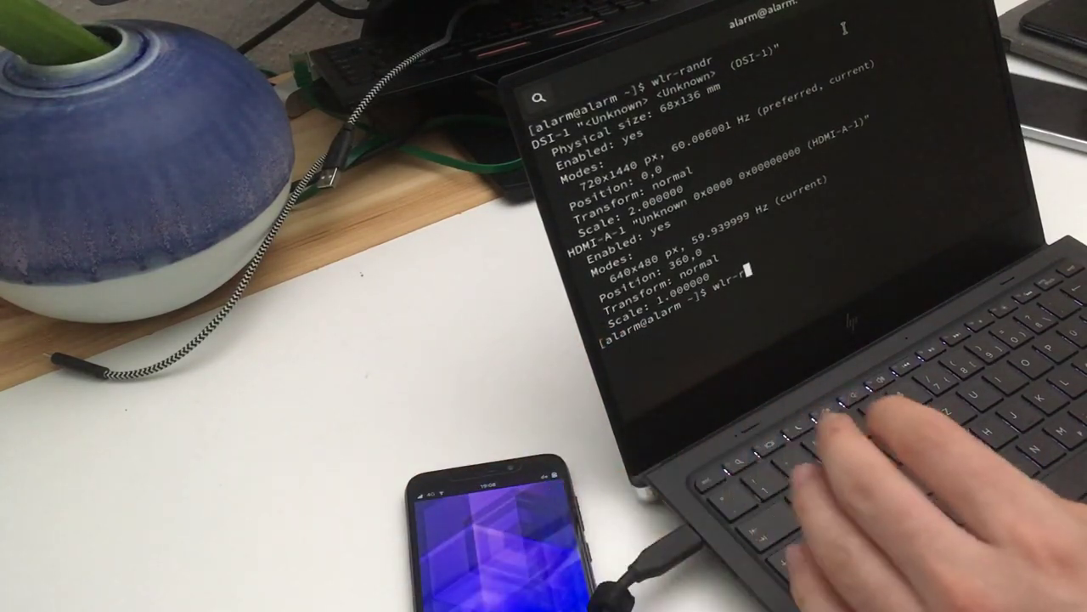
{"action": "type", "text": "sdf"}
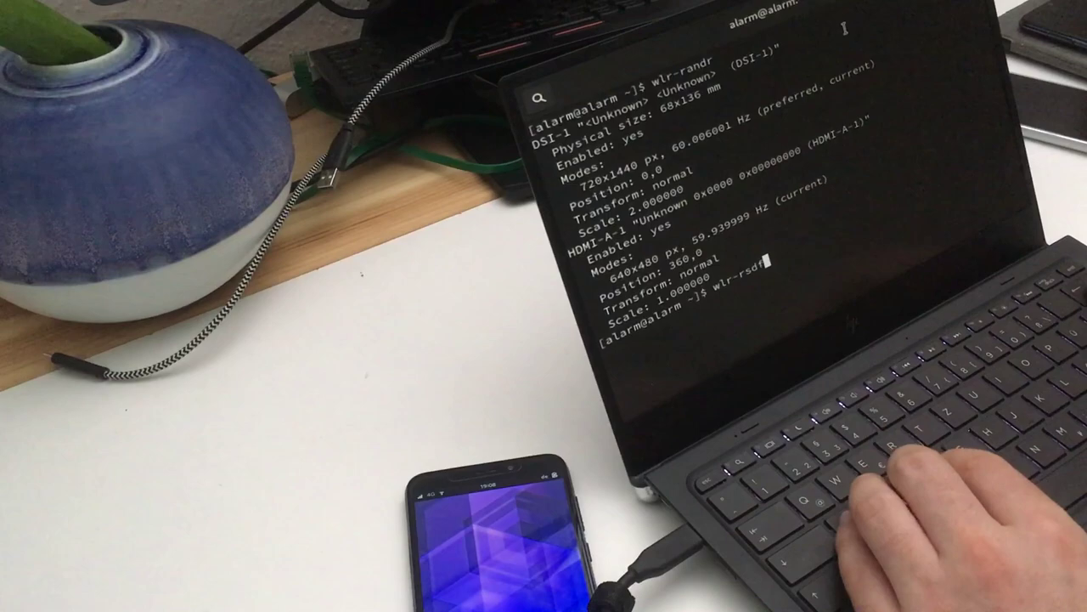
{"action": "key", "text": "BackSpace"}
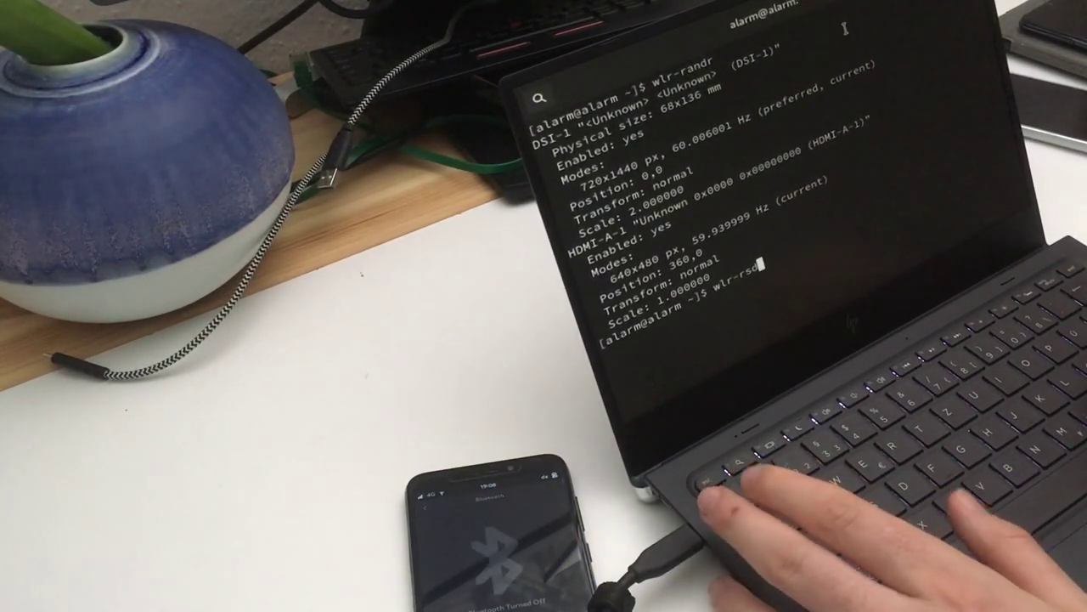
{"action": "key", "text": "BackSpace"}
{"action": "key", "text": "BackSpace"}
{"action": "type", "text": "an"}
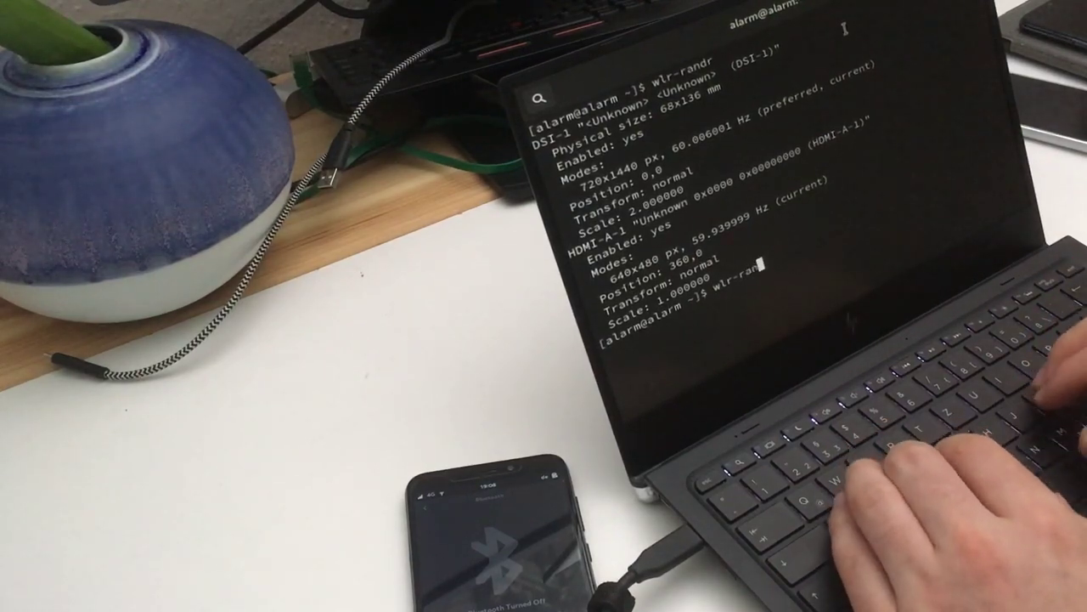
{"action": "type", "text": "dr --"}
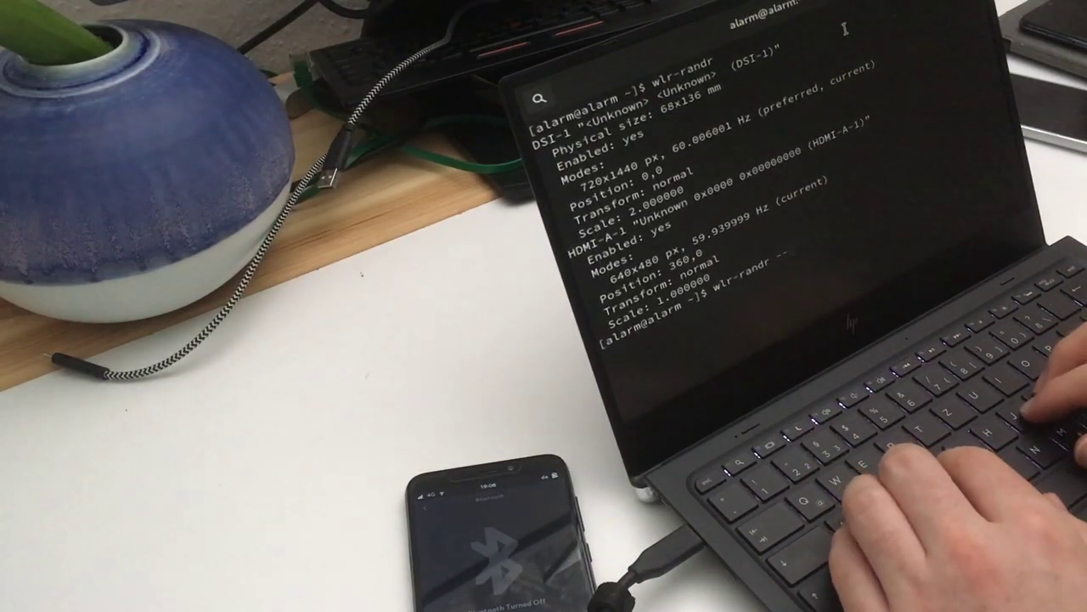
{"action": "type", "text": "oup"}
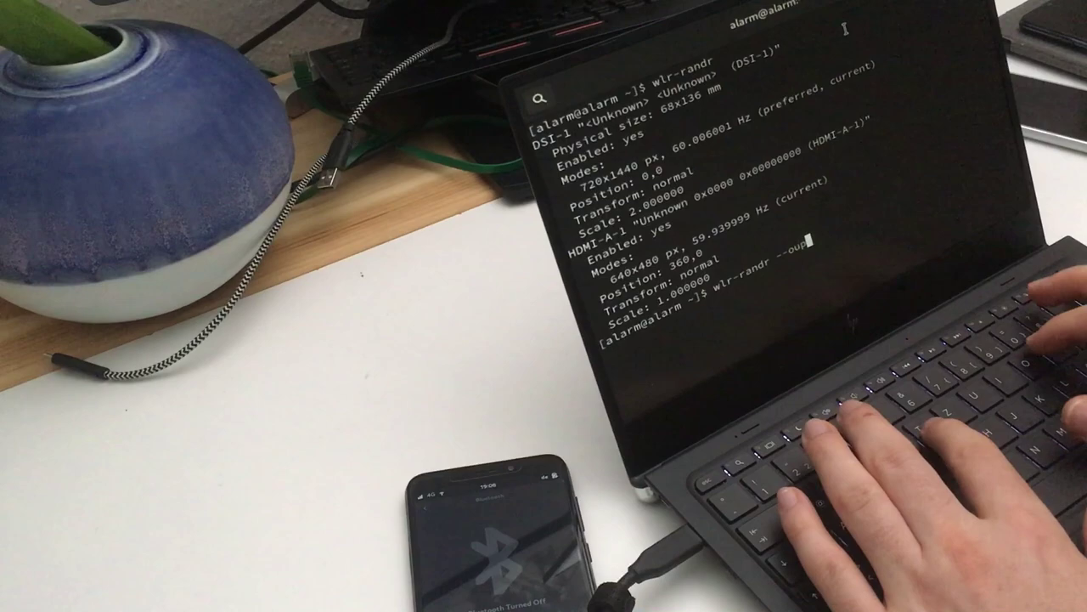
Show wlr-randr's usage help, then run wlr-randr --output DSI-1 --off.
{"action": "key", "text": "BackSpace"}
{"action": "type", "text": "tpu"}
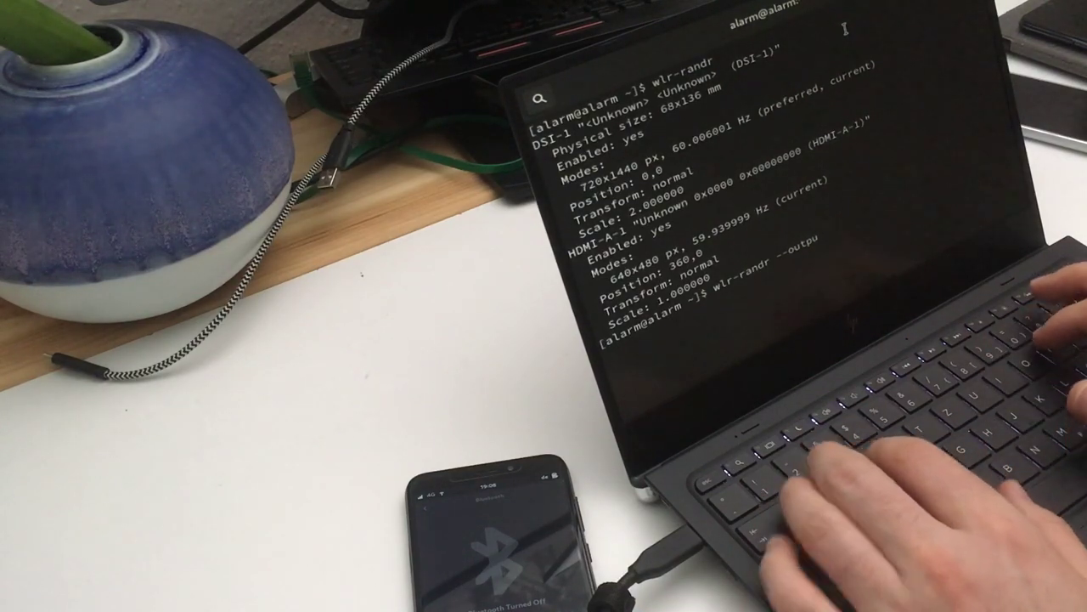
{"action": "key", "text": "BackSpace"}
{"action": "key", "text": "BackSpace"}
{"action": "type", "text": "-help"}
{"action": "key", "text": "Return"}
{"action": "type", "text": "wlr-randr --"}
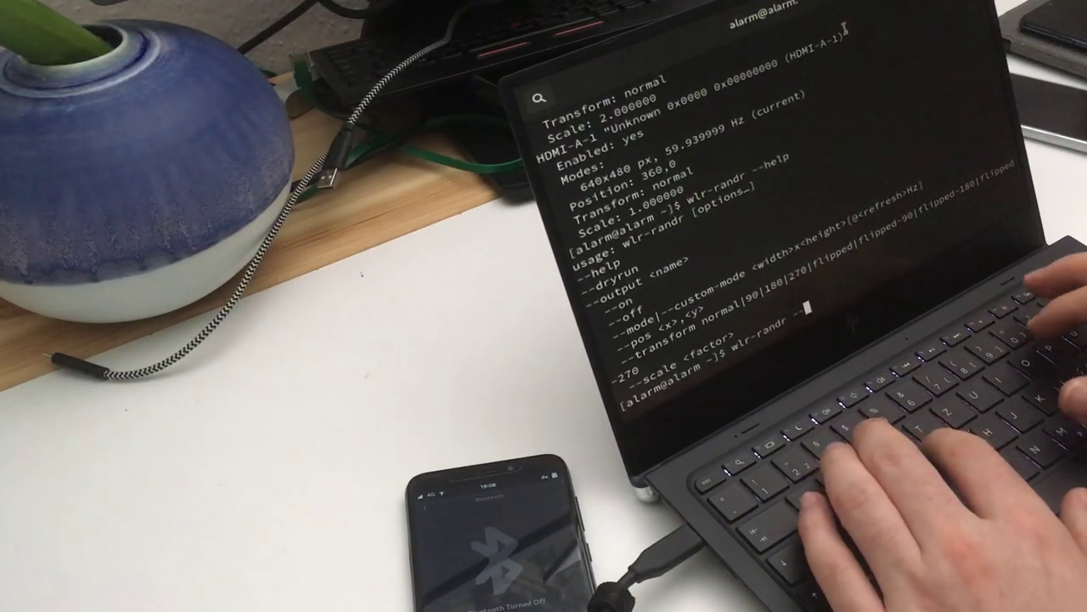
{"action": "type", "text": "output D"}
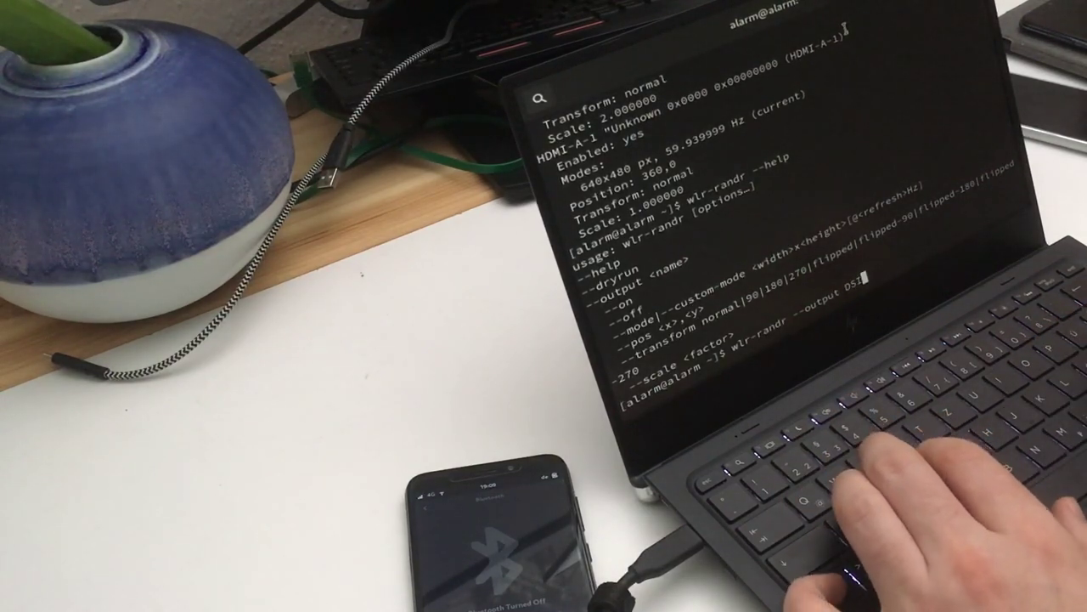
{"action": "type", "text": "SI-1"}
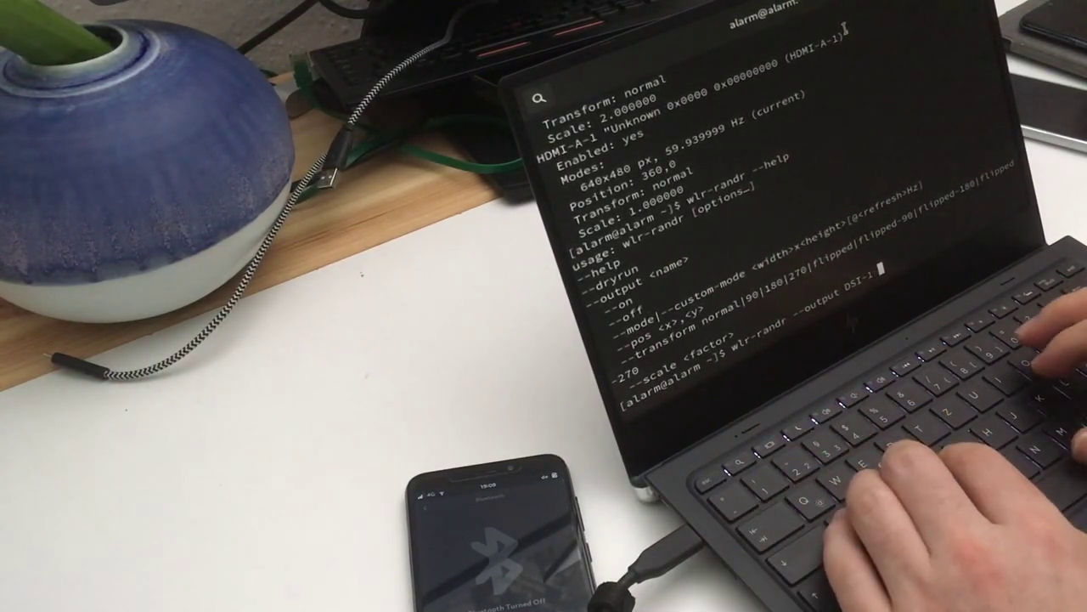
{"action": "type", "text": " --off"}
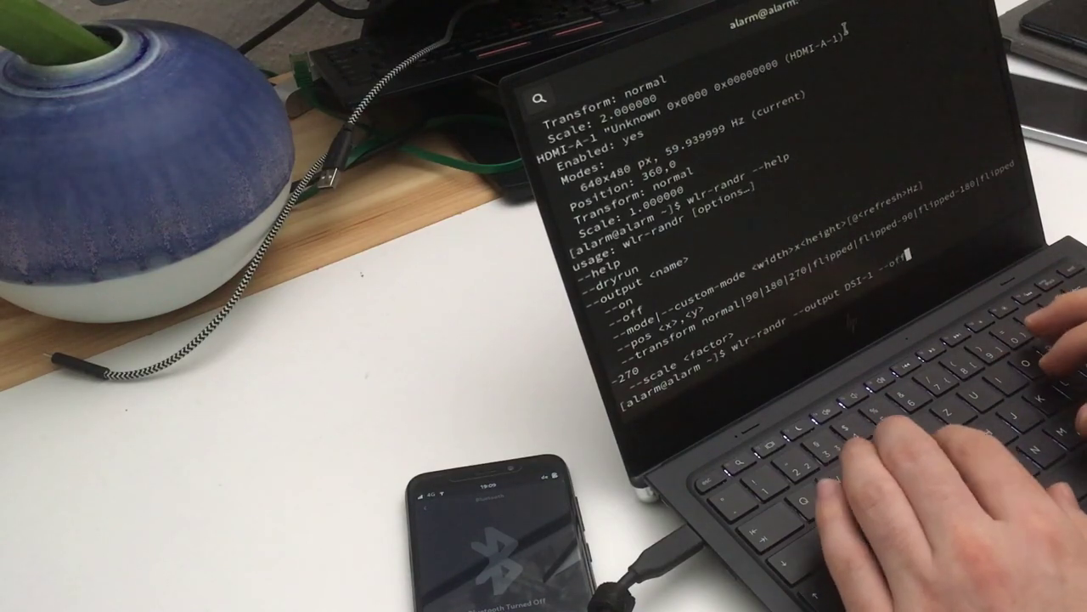
{"action": "key", "text": "Return"}
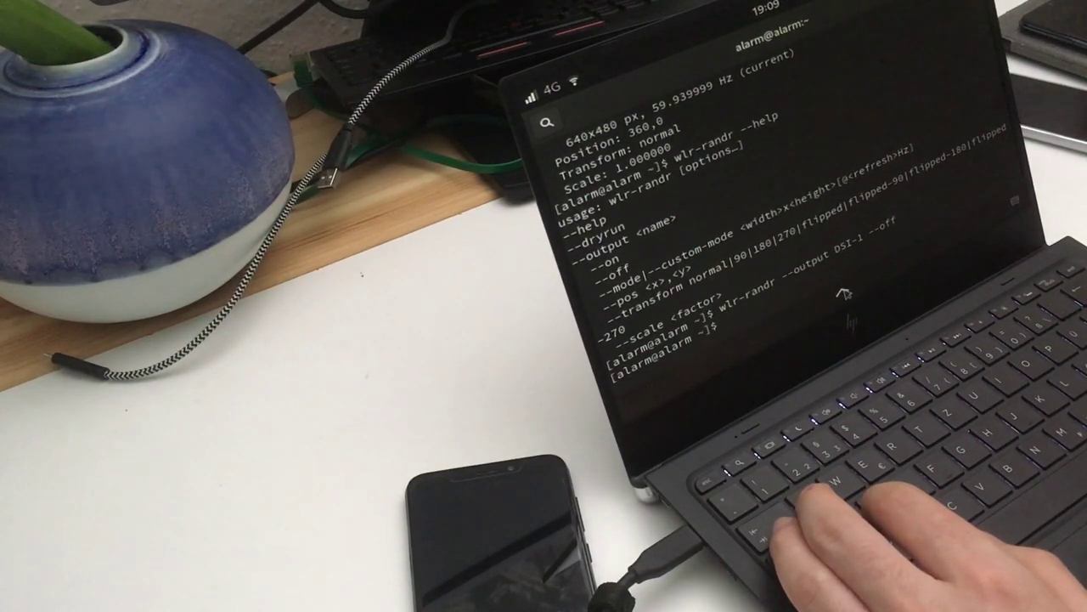
Open Phosh Settings on the Bluetooth page, then switch back to the terminal through the overview.
{"action": "key", "text": "super"}
{"action": "scroll", "coordinate": [858, 263], "scroll_direction": "down", "scroll_amount": 5}
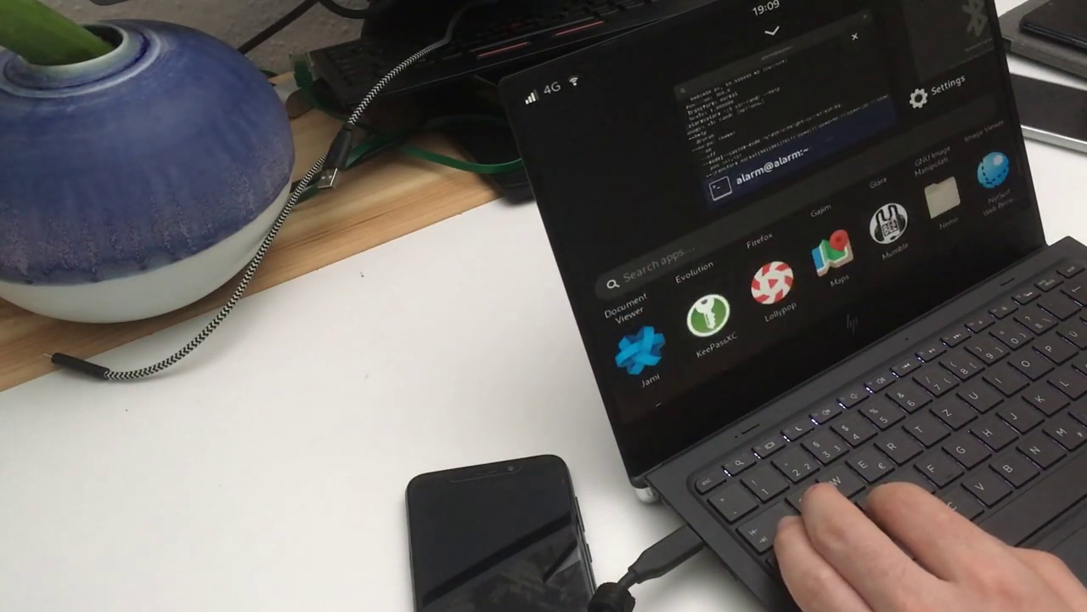
{"action": "scroll", "coordinate": [884, 238], "scroll_direction": "up", "scroll_amount": 5}
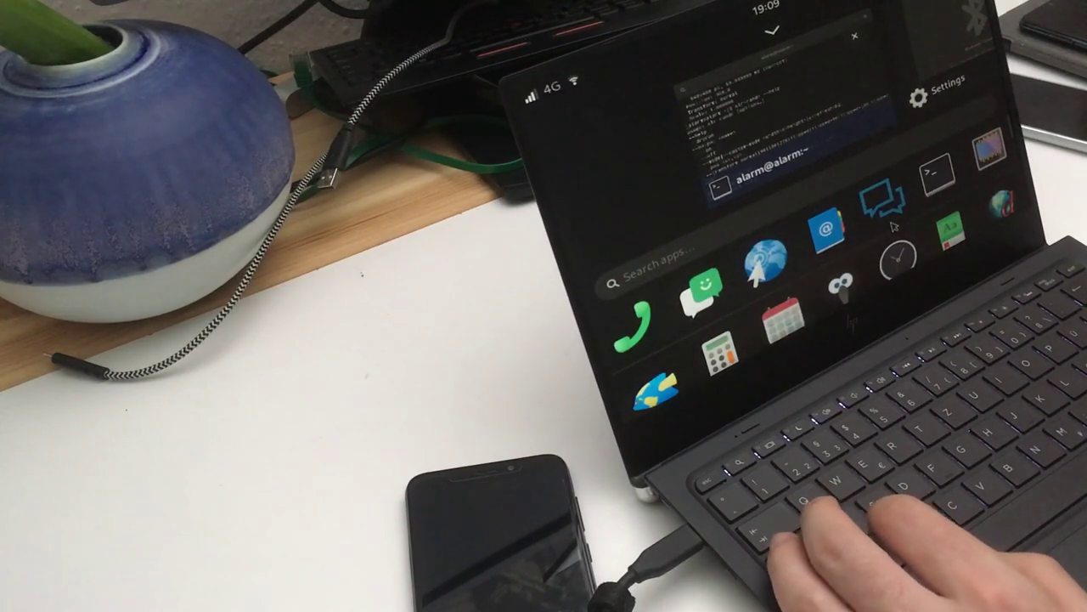
{"action": "scroll", "coordinate": [896, 235], "scroll_direction": "down", "scroll_amount": 5}
{"action": "scroll", "coordinate": [894, 233], "scroll_direction": "down", "scroll_amount": 5}
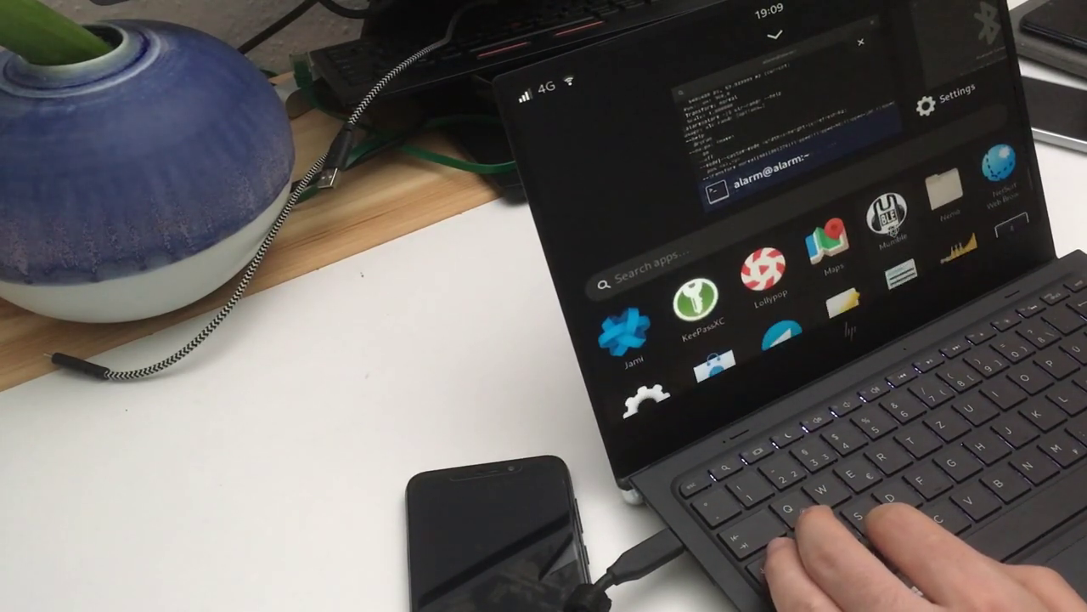
{"action": "scroll", "coordinate": [896, 235], "scroll_direction": "up", "scroll_amount": 5}
{"action": "scroll", "coordinate": [896, 235], "scroll_direction": "up", "scroll_amount": 5}
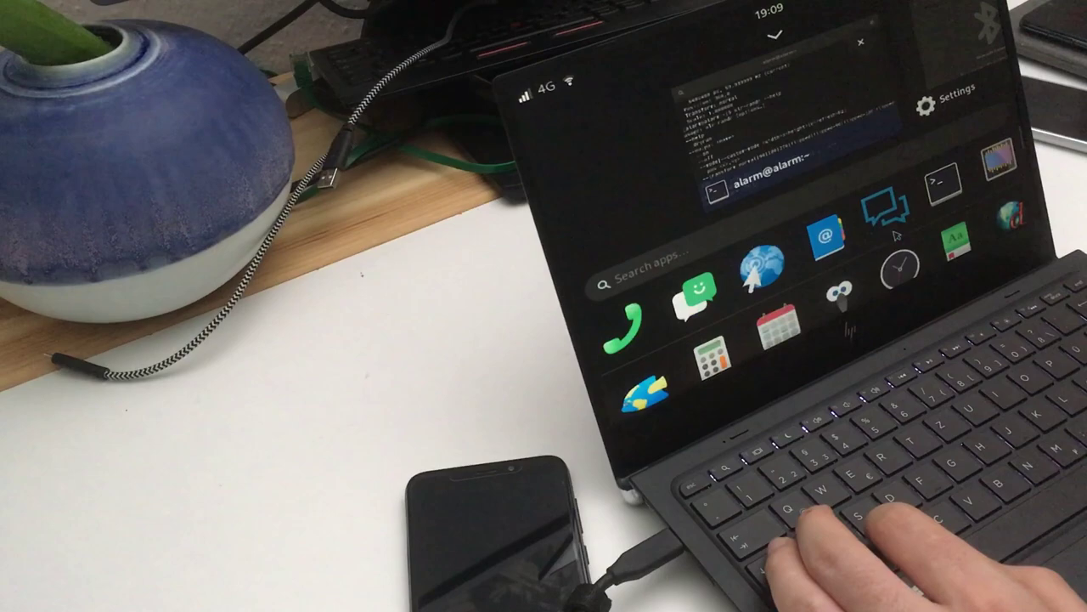
{"action": "scroll", "coordinate": [895, 235], "scroll_direction": "down", "scroll_amount": 5}
{"action": "scroll", "coordinate": [895, 235], "scroll_direction": "down", "scroll_amount": 5}
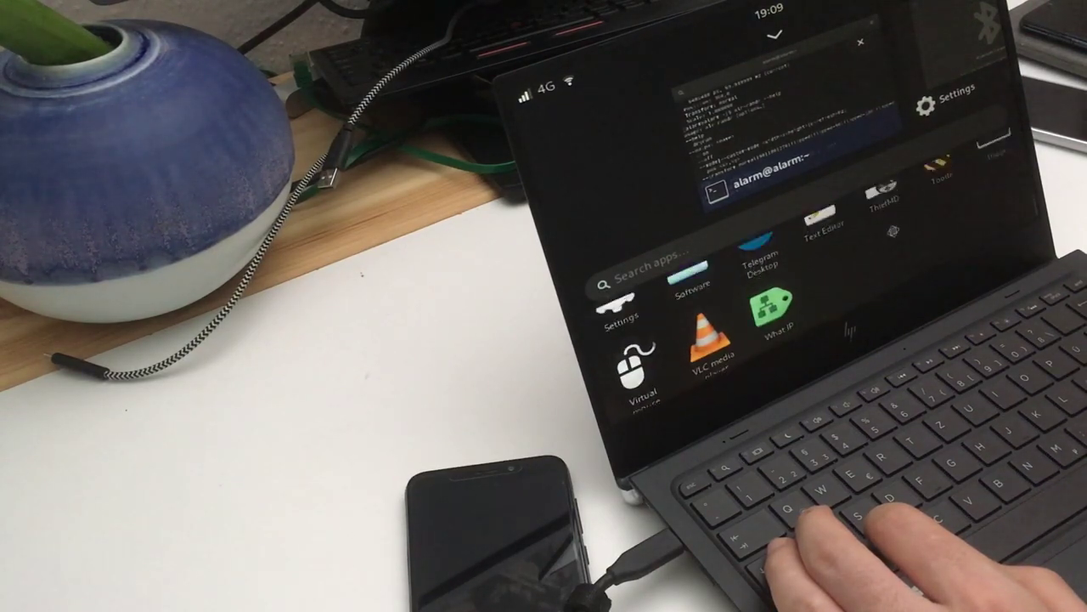
{"action": "scroll", "coordinate": [896, 236], "scroll_direction": "up", "scroll_amount": 5}
{"action": "scroll", "coordinate": [896, 235], "scroll_direction": "up", "scroll_amount": 2}
{"action": "scroll", "coordinate": [896, 235], "scroll_direction": "down", "scroll_amount": 2}
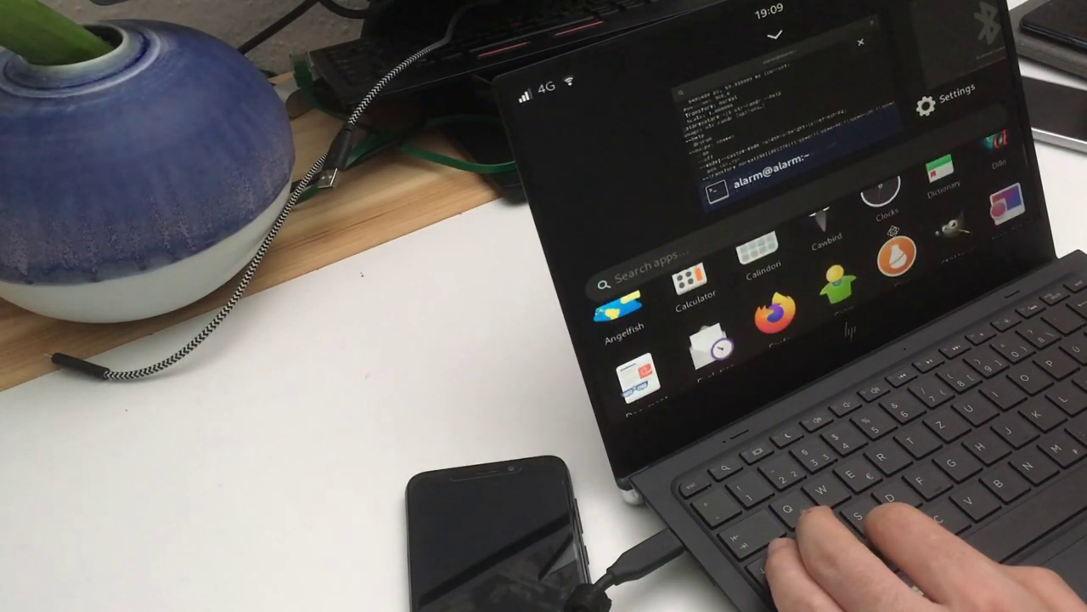
{"action": "scroll", "coordinate": [896, 235], "scroll_direction": "down", "scroll_amount": 3}
{"action": "scroll", "coordinate": [896, 235], "scroll_direction": "up", "scroll_amount": 3}
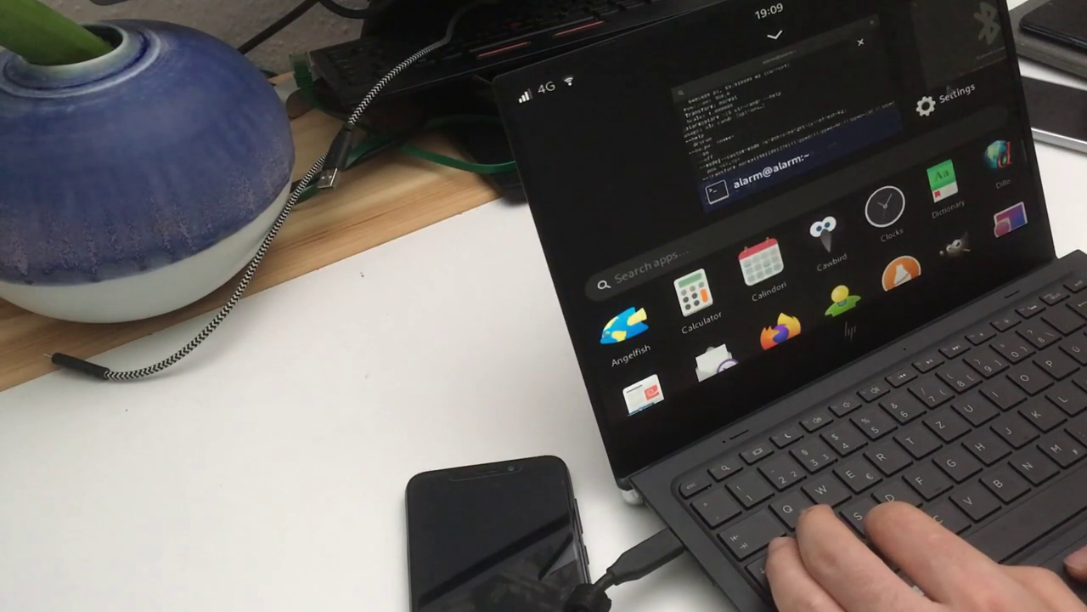
{"action": "left_click", "coordinate": [938, 83]}
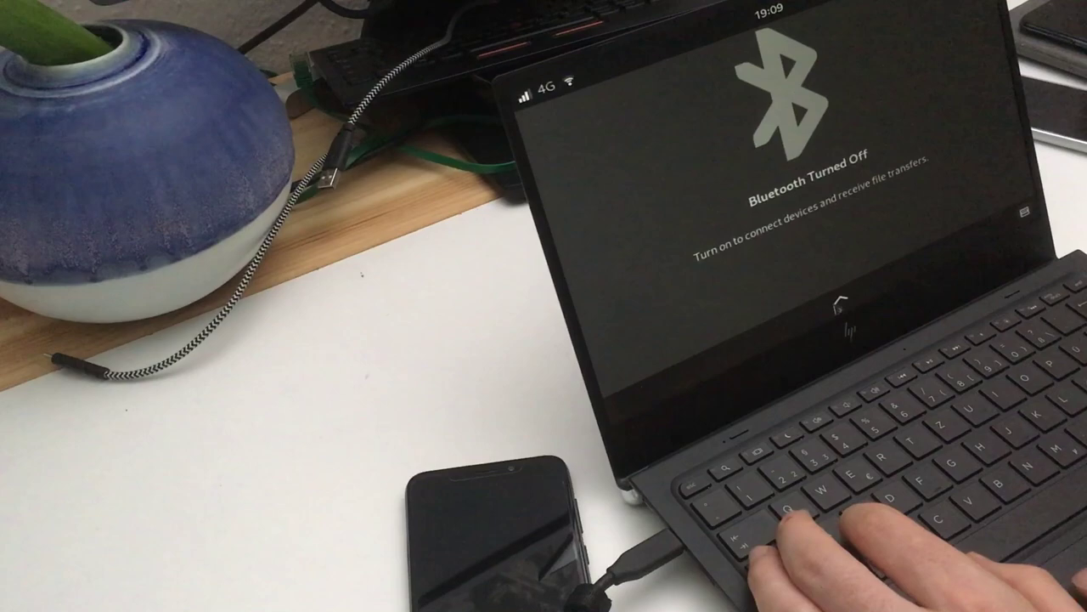
{"action": "left_click", "coordinate": [840, 307]}
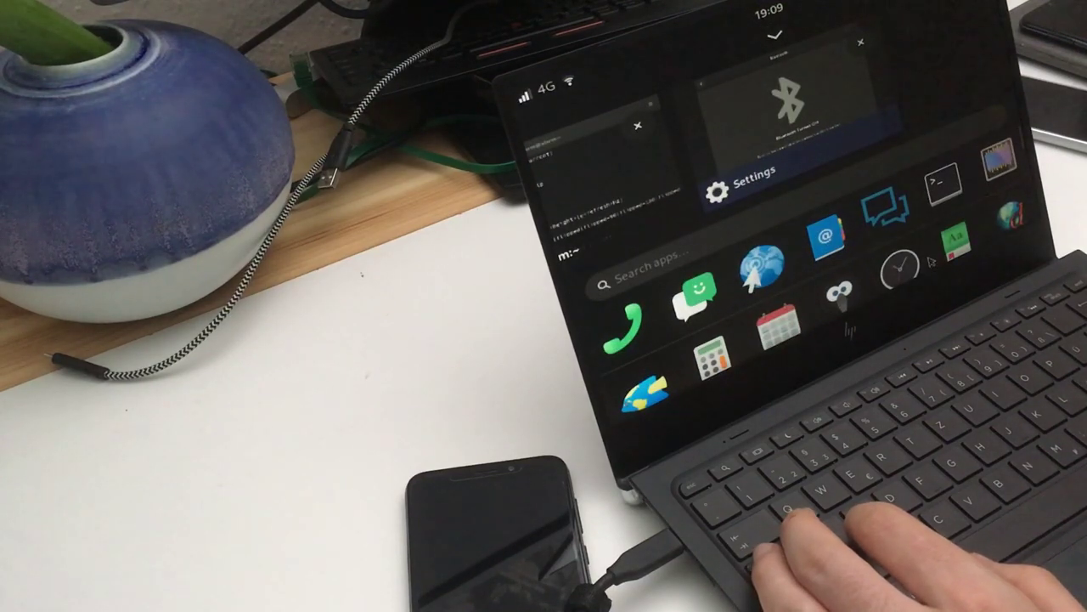
{"action": "scroll", "coordinate": [932, 263], "scroll_direction": "down", "scroll_amount": 5}
{"action": "scroll", "coordinate": [843, 291], "scroll_direction": "down", "scroll_amount": 3}
{"action": "scroll", "coordinate": [842, 291], "scroll_direction": "down", "scroll_amount": 3}
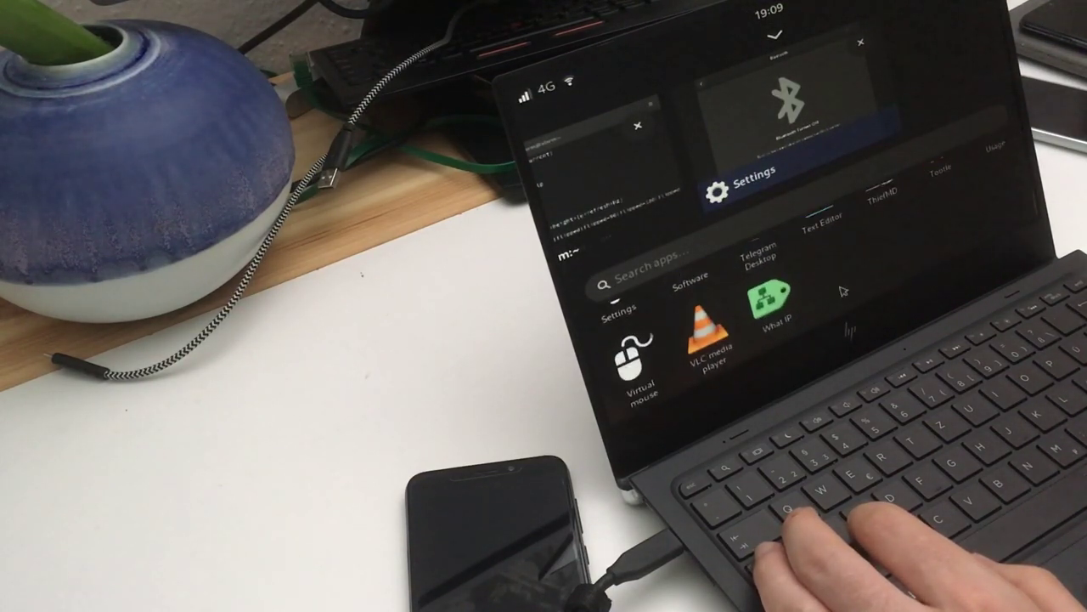
{"action": "key", "text": "Escape"}
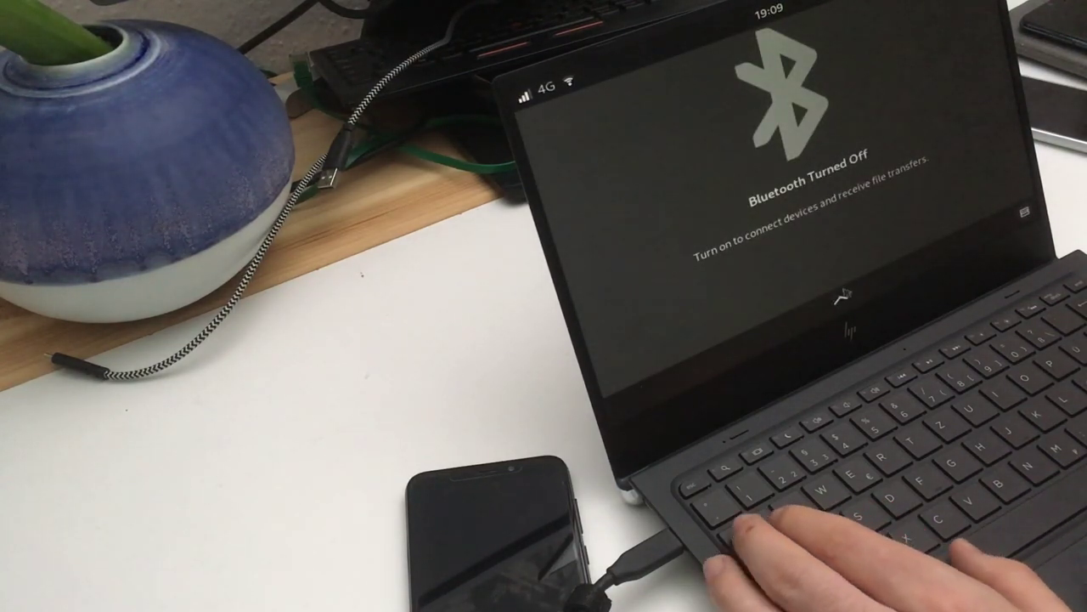
{"action": "key", "text": "super"}
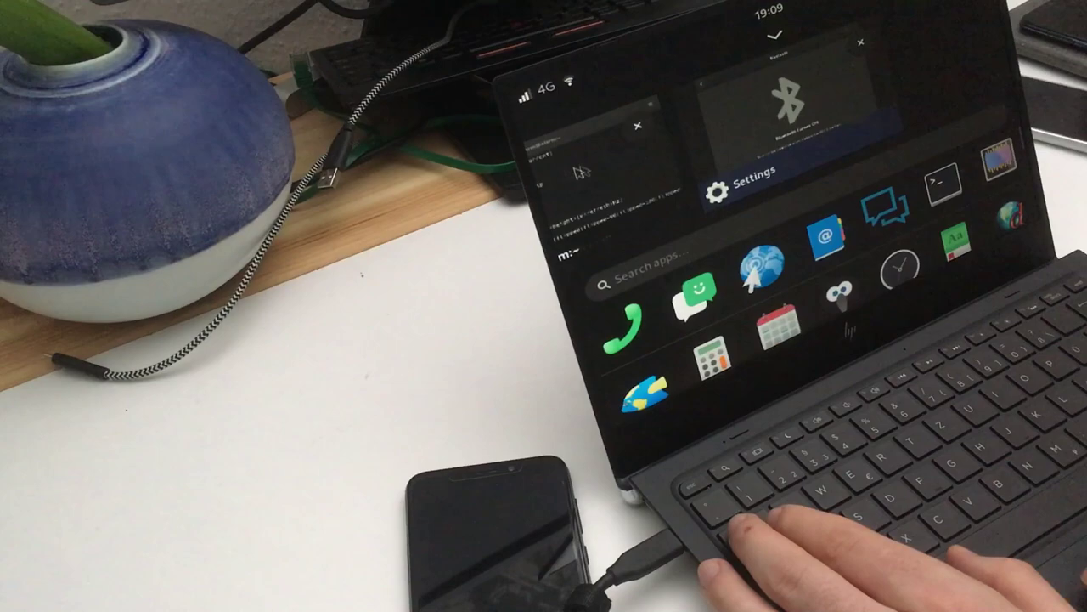
{"action": "left_click", "coordinate": [581, 172]}
{"action": "type", "text": "dow"}
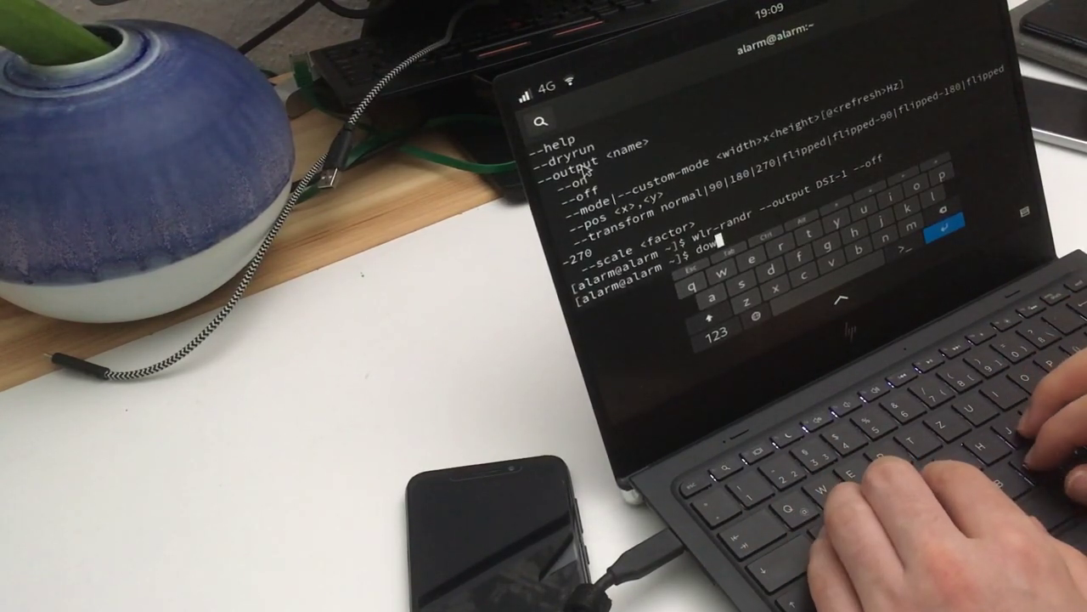
Run the mistyped phom command, which hits a Wayland protocol error, then show quick settings.
{"action": "key", "text": "BackSpace"}
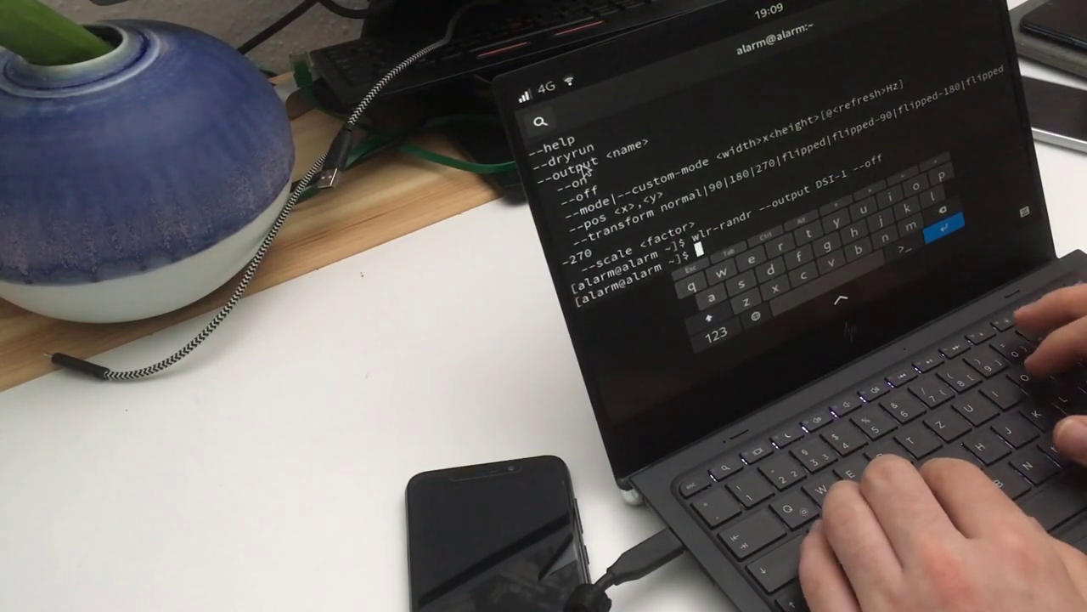
{"action": "type", "text": "po"}
{"action": "key", "text": "Tab"}
{"action": "key", "text": "Tab"}
{"action": "key", "text": "BackSpace"}
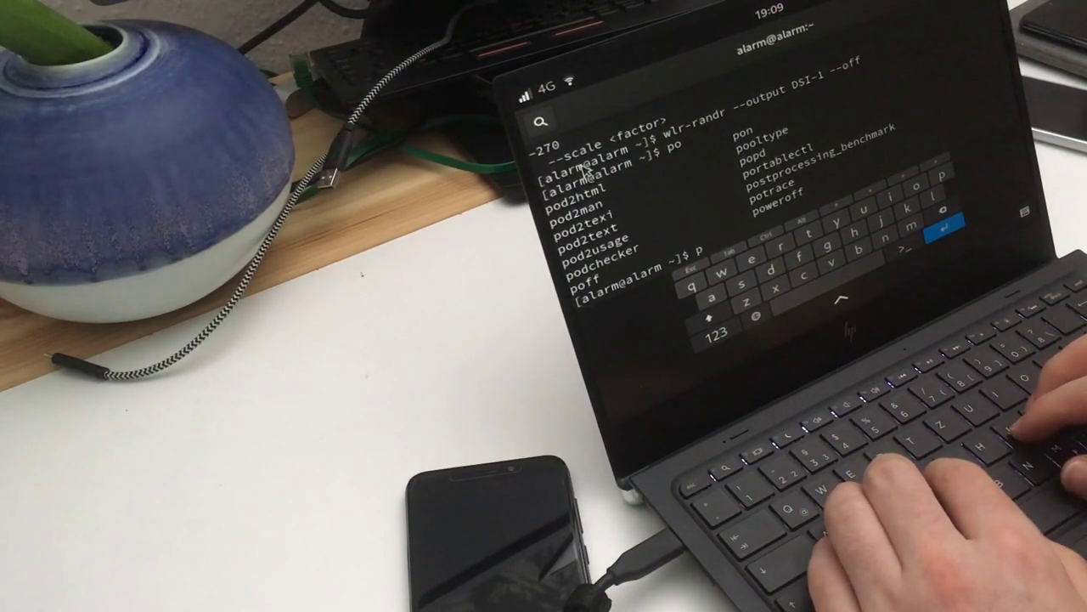
{"action": "type", "text": "o"}
{"action": "key", "text": "BackSpace"}
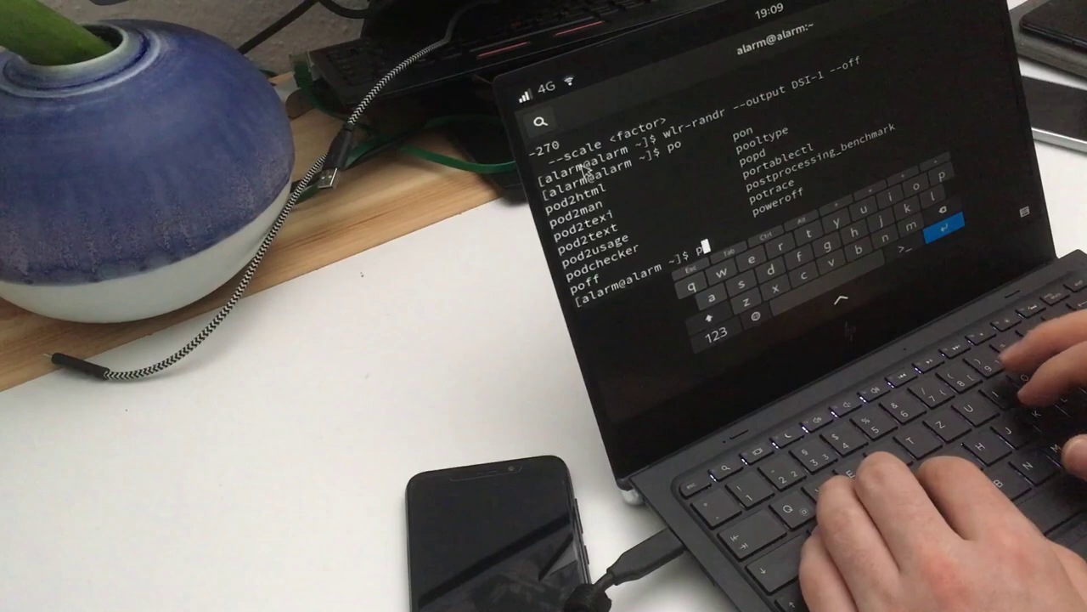
{"action": "type", "text": "ho"}
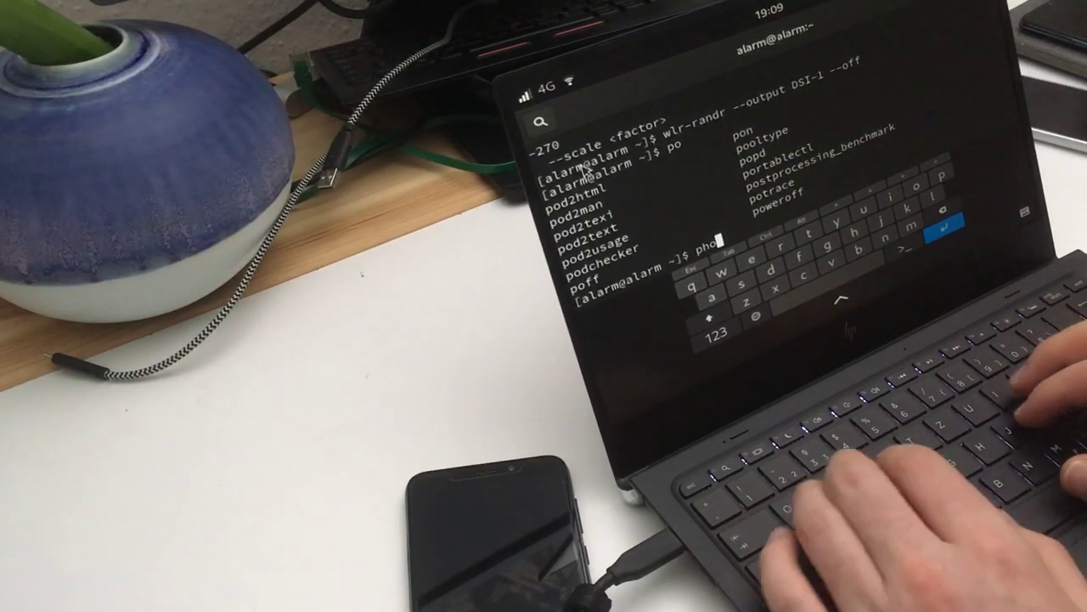
{"action": "type", "text": "m"}
{"action": "key", "text": "Return"}
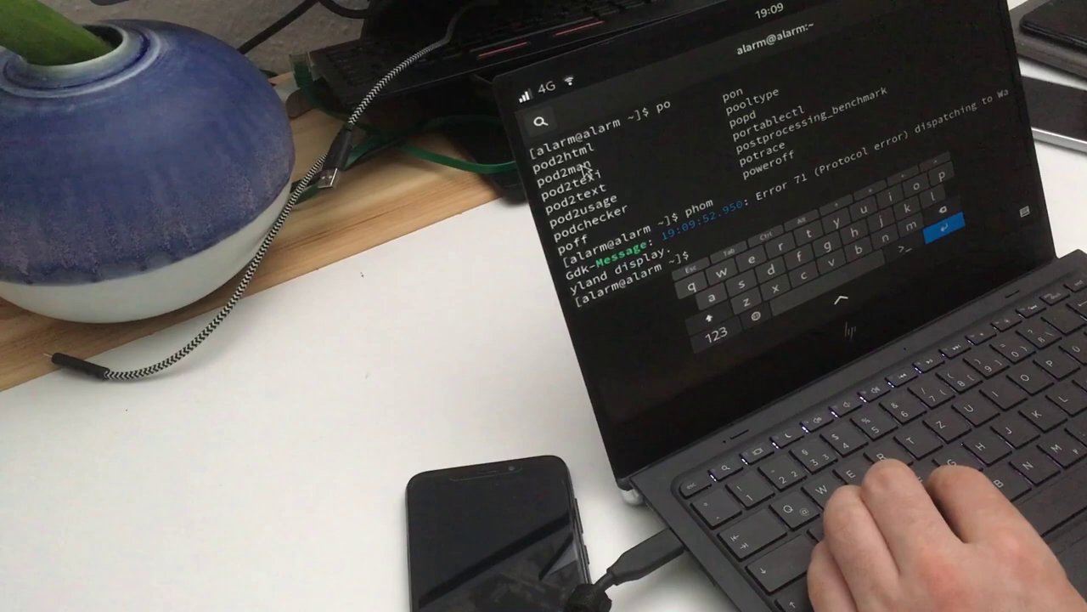
{"action": "left_click", "coordinate": [624, 55]}
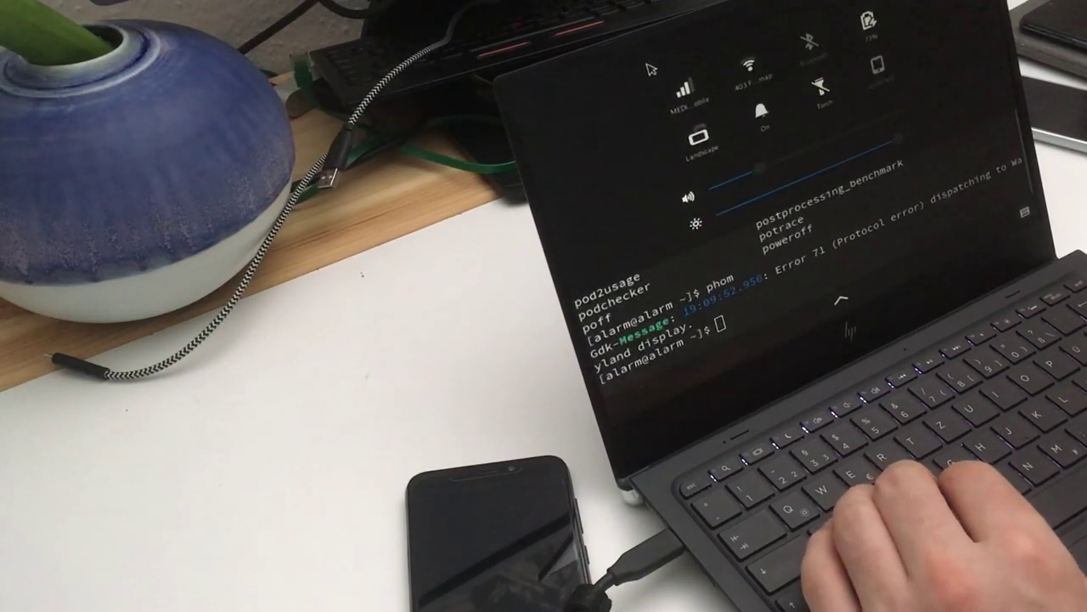